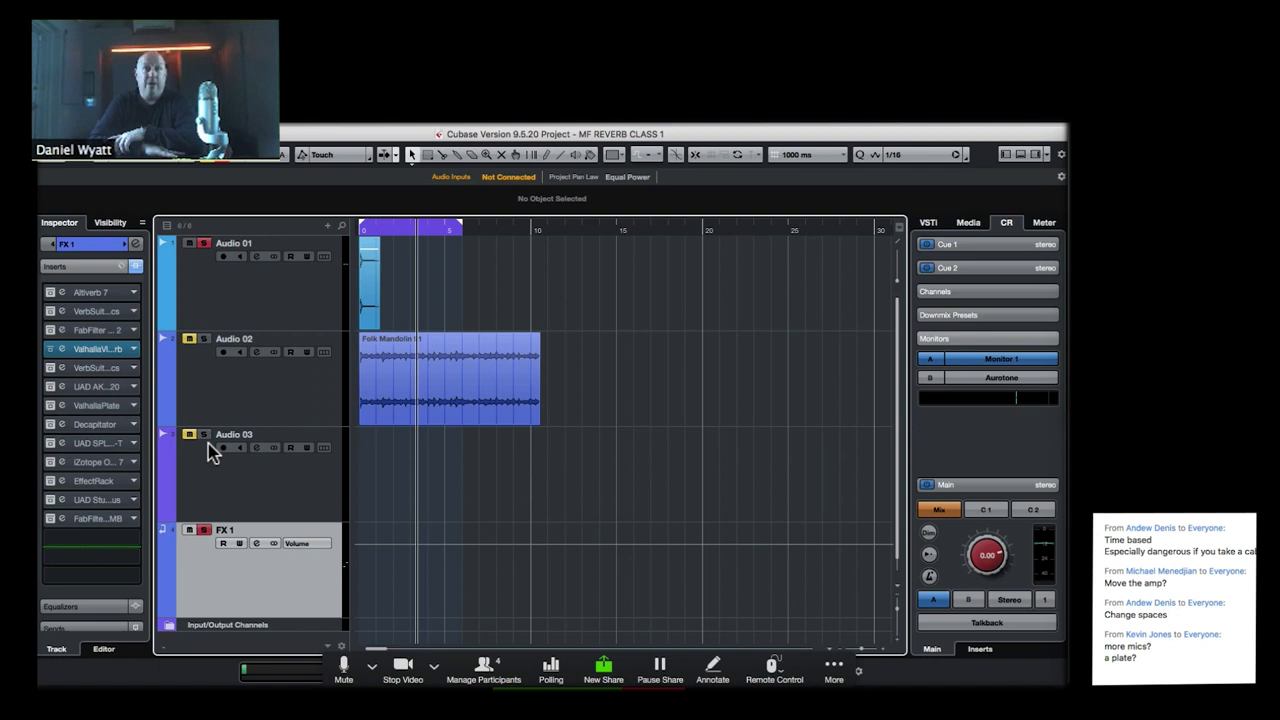
# - Switch to the web browser and search Google Images for "emt plate" in a new tab
pyautogui.moveTo(85, 408); pyautogui.dragTo(88, 410)
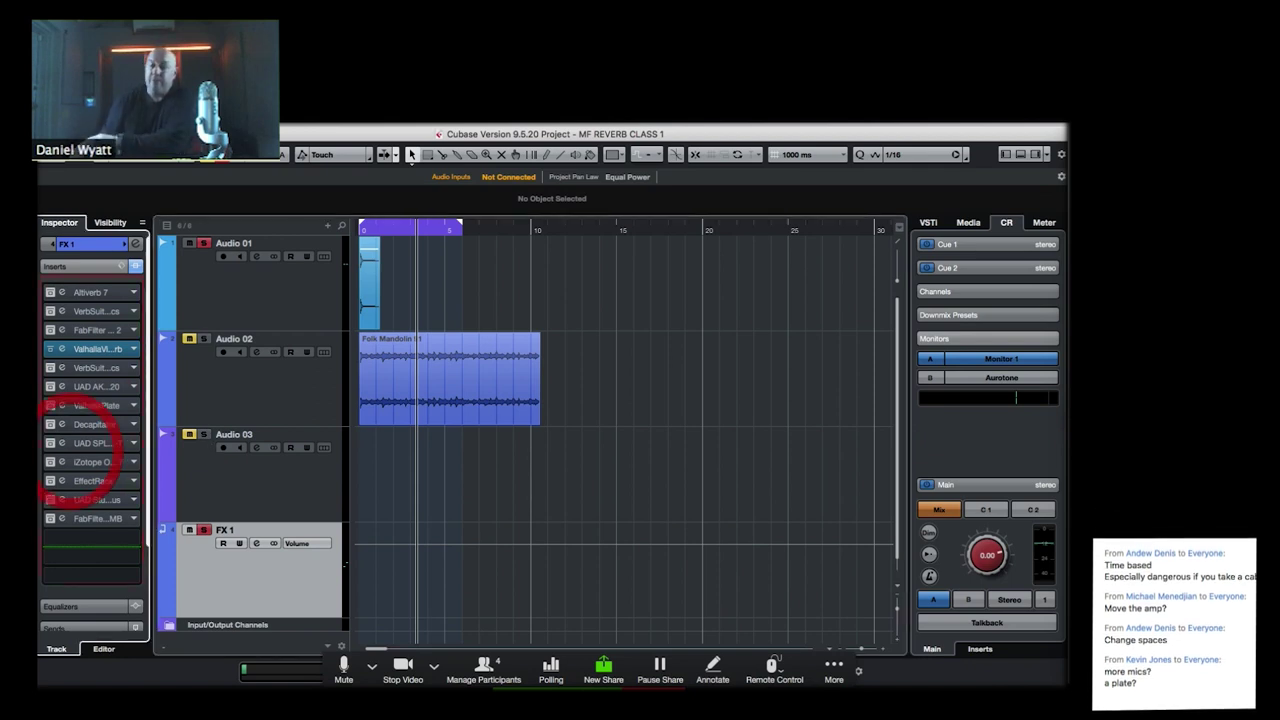
pyautogui.press('super+Tab')
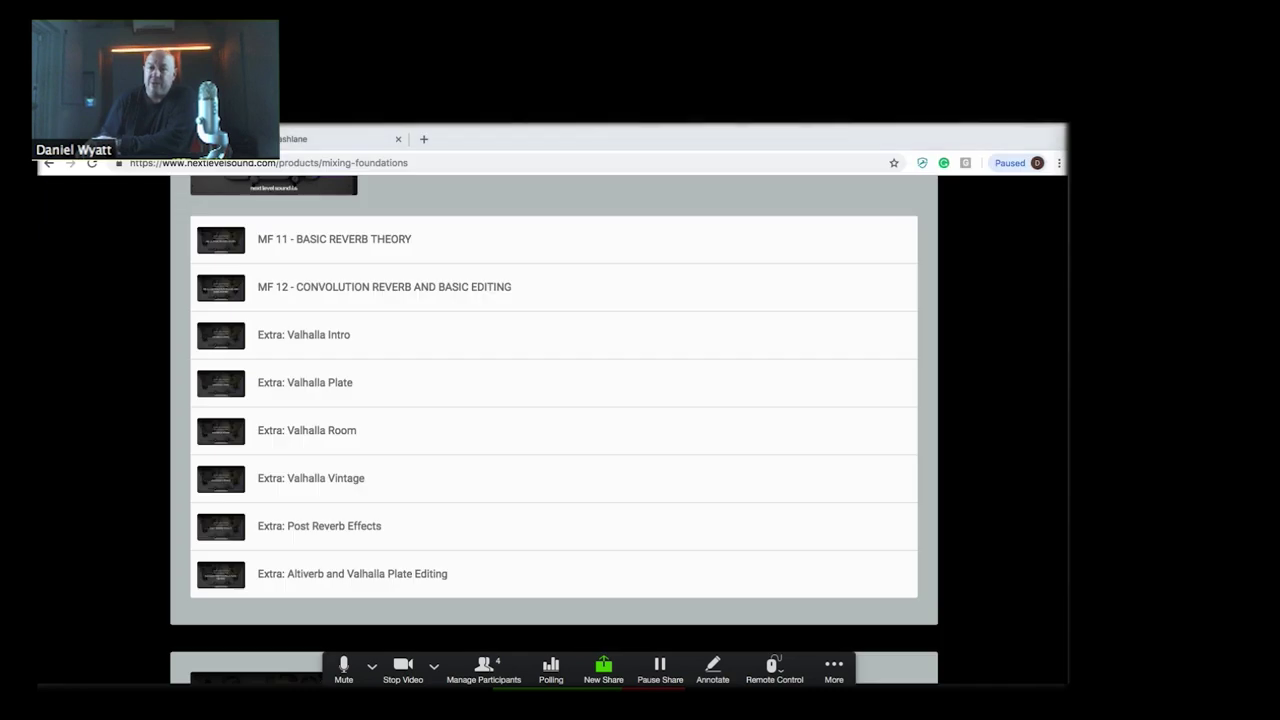
pyautogui.click(424, 139)
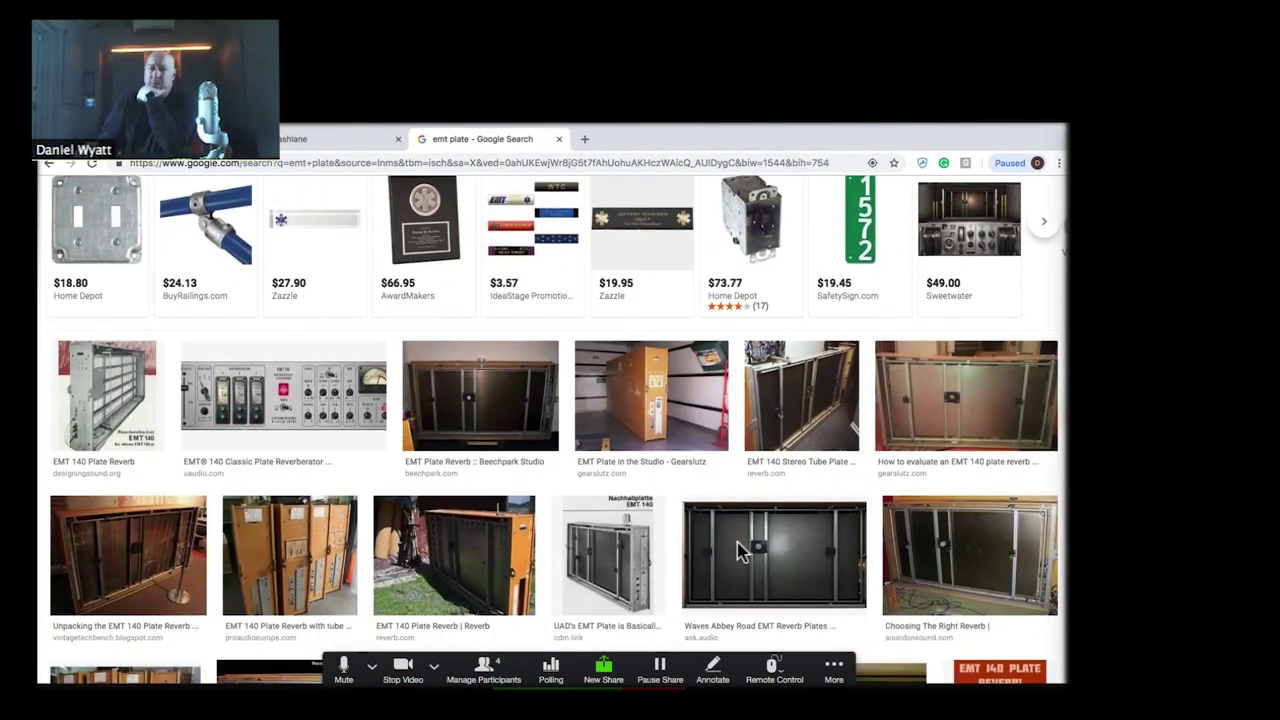
pyautogui.scroll(-3, 740, 552)
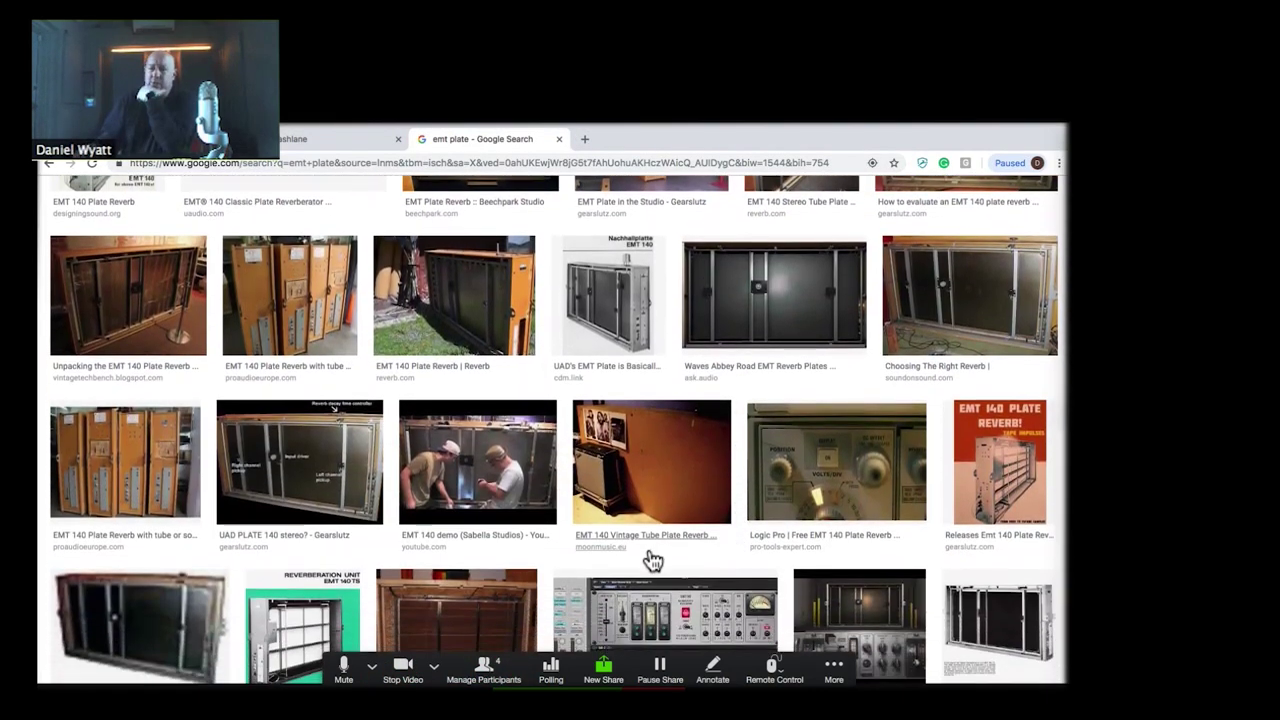
# - Open the "EMT 140 demo (Sabella Studios)" image result and examine the plate reverb up close
pyautogui.click(500, 490)
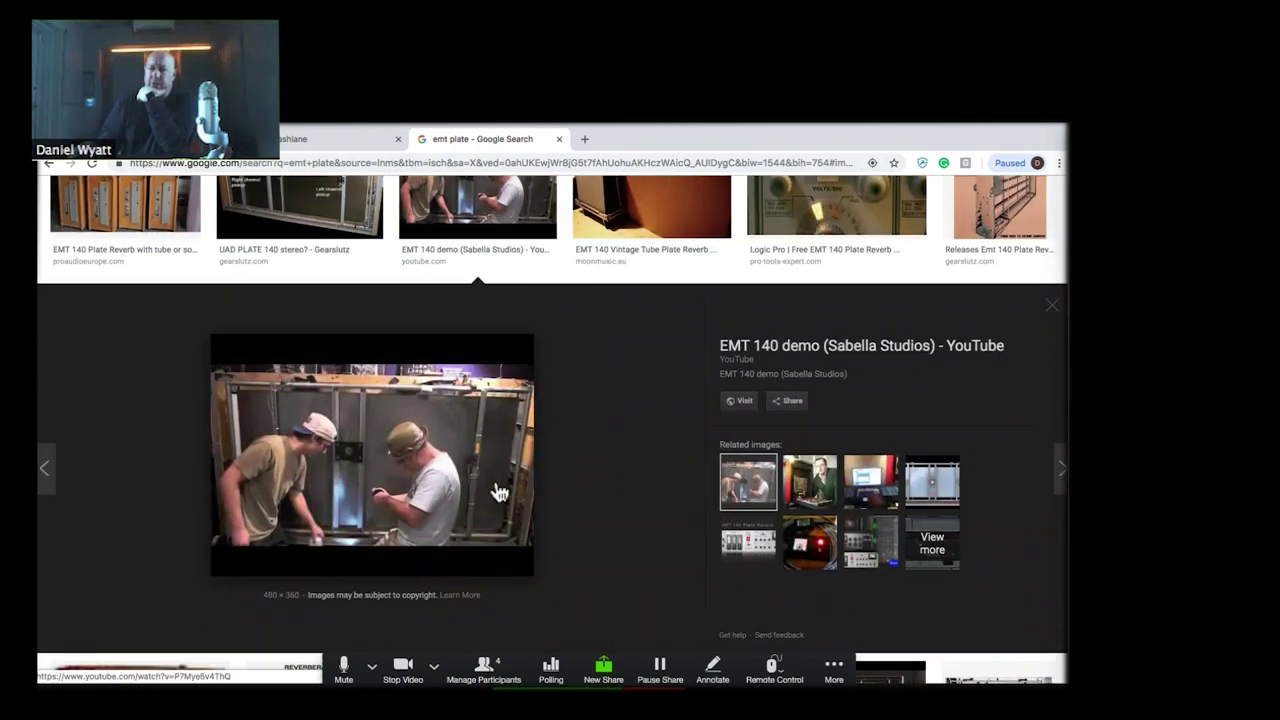
pyautogui.scroll(3, 500, 490)
pyautogui.scroll(-2, 500, 492)
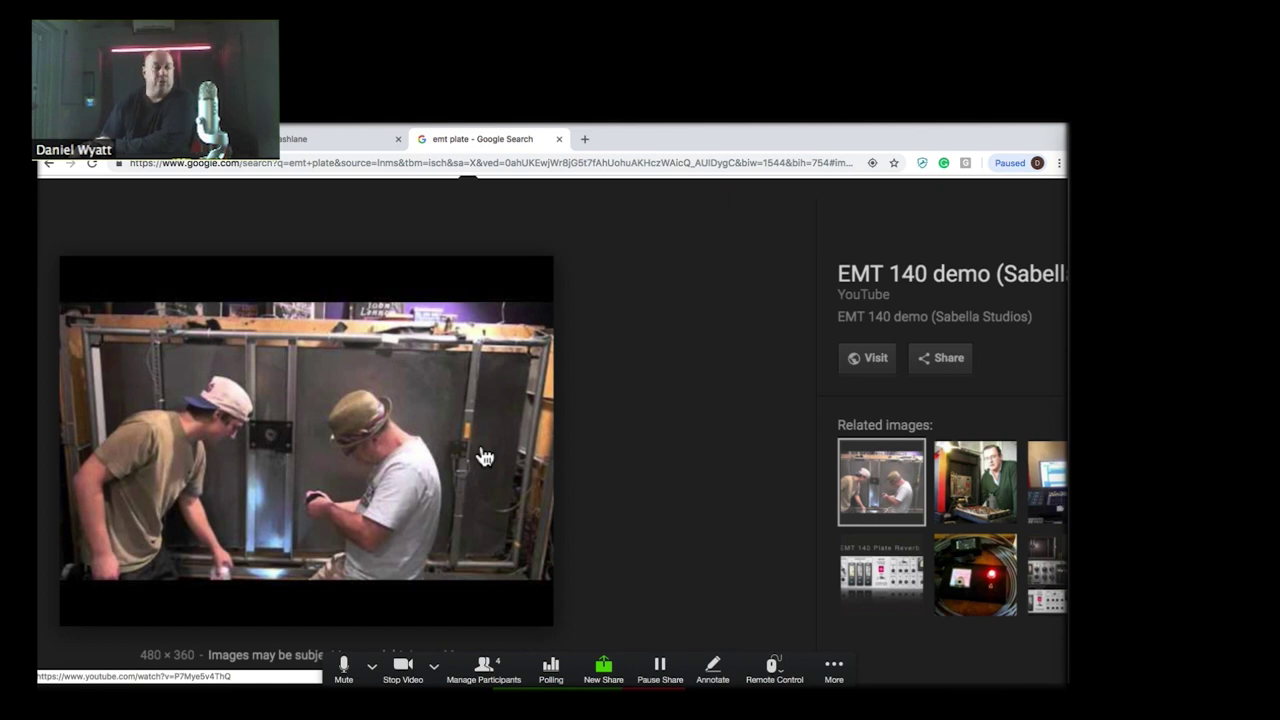
pyautogui.press('super+minus')
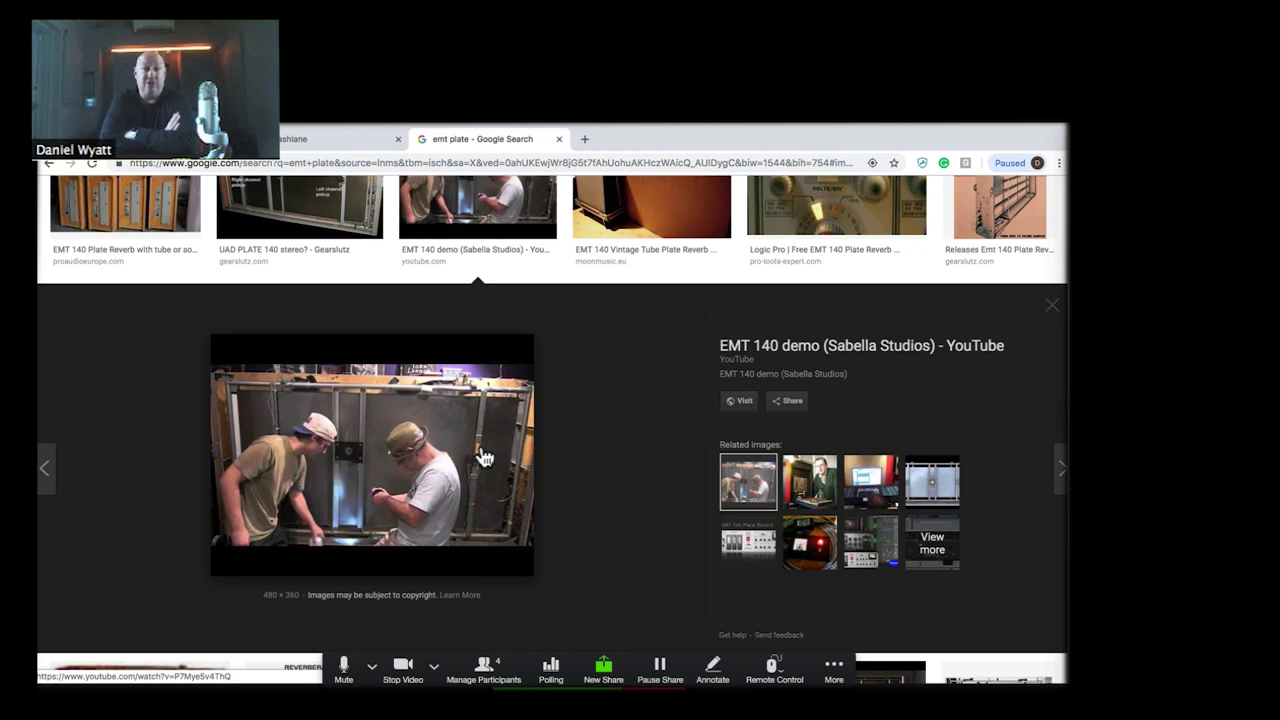
# - Search Google Images for "lexicon 300" in a new tab and look through the pictures of the unit
pyautogui.click(584, 140)
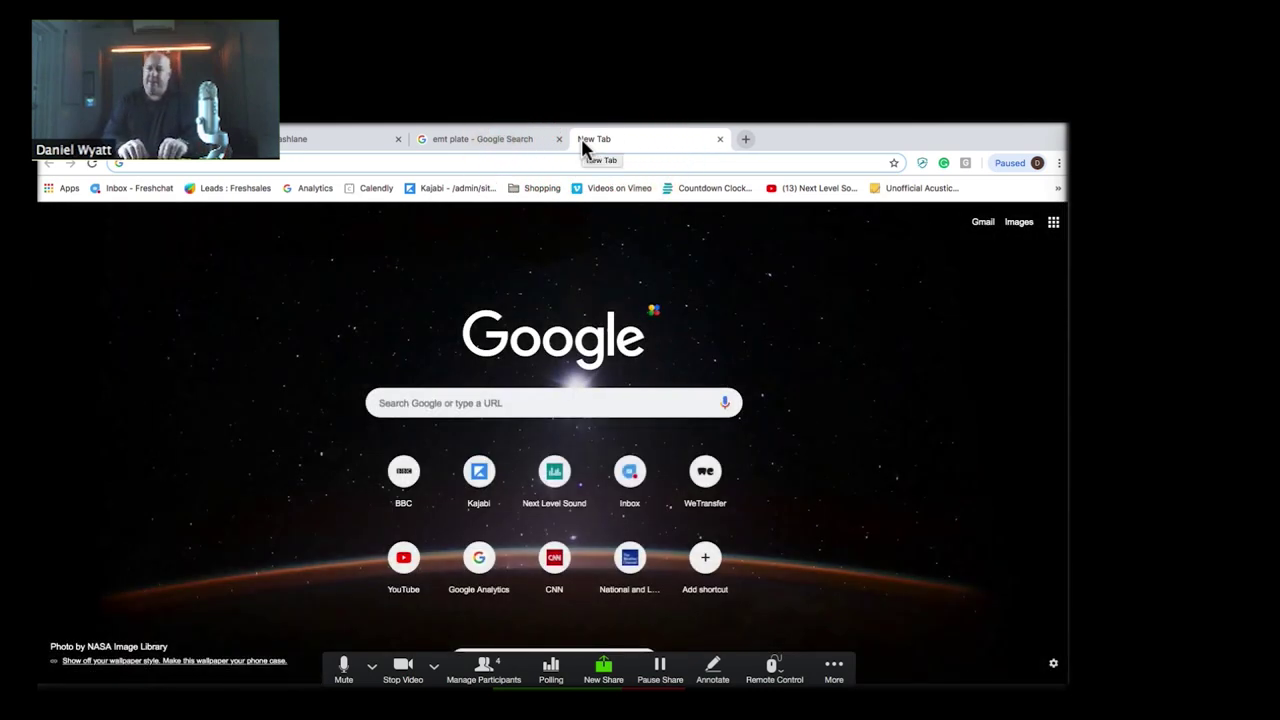
pyautogui.write('lexicon 300')
pyautogui.press('Return')
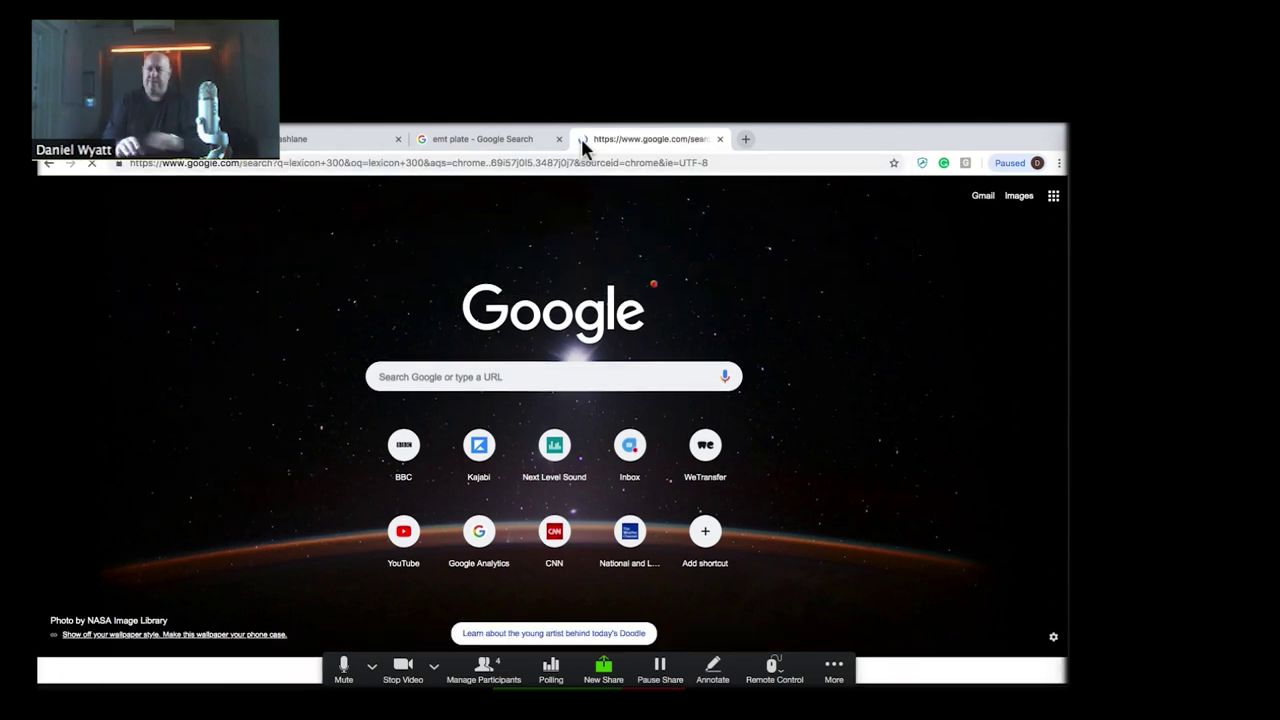
pyautogui.click(249, 245)
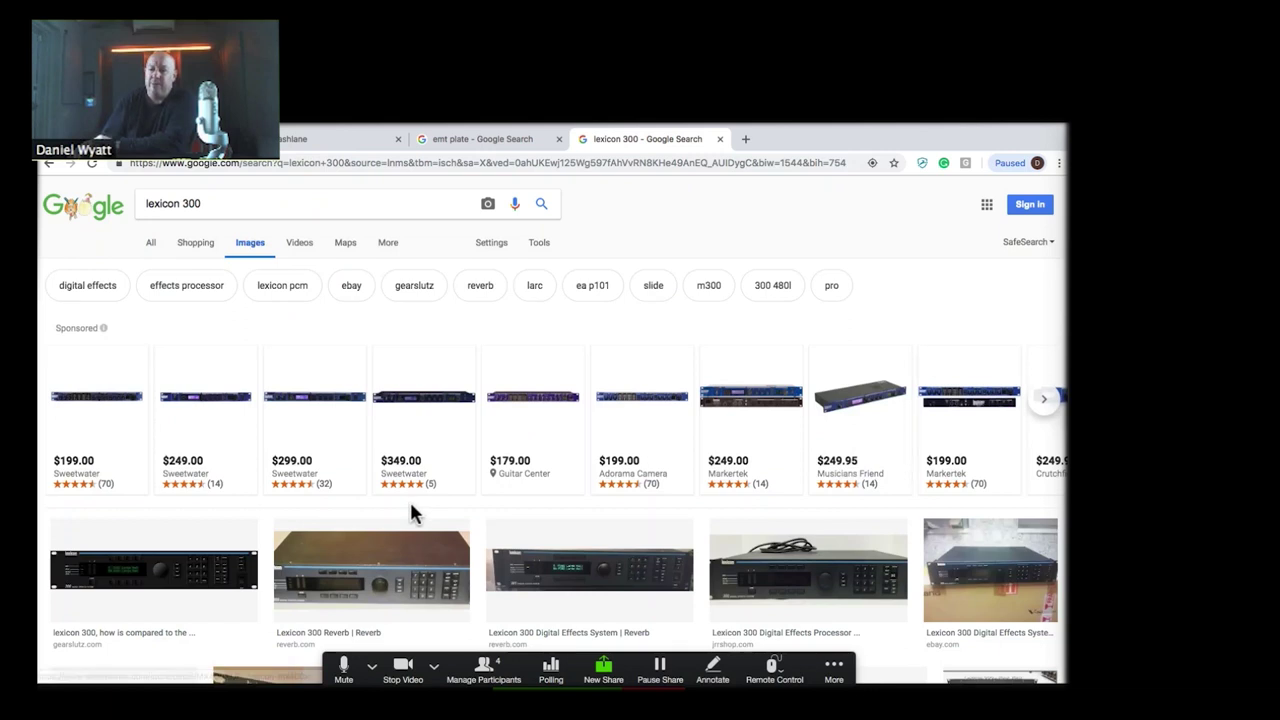
pyautogui.scroll(-3, 410, 508)
pyautogui.scroll(-3, 410, 508)
pyautogui.scroll(2, 410, 508)
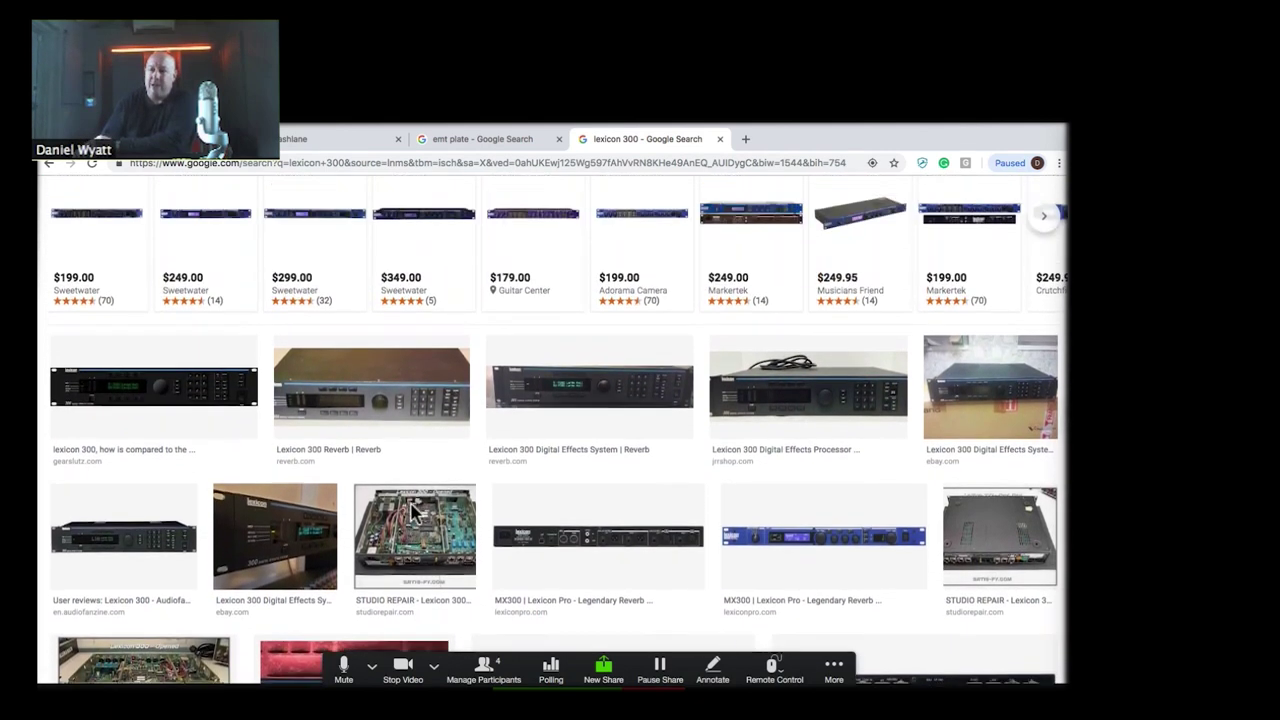
pyautogui.scroll(3, 415, 512)
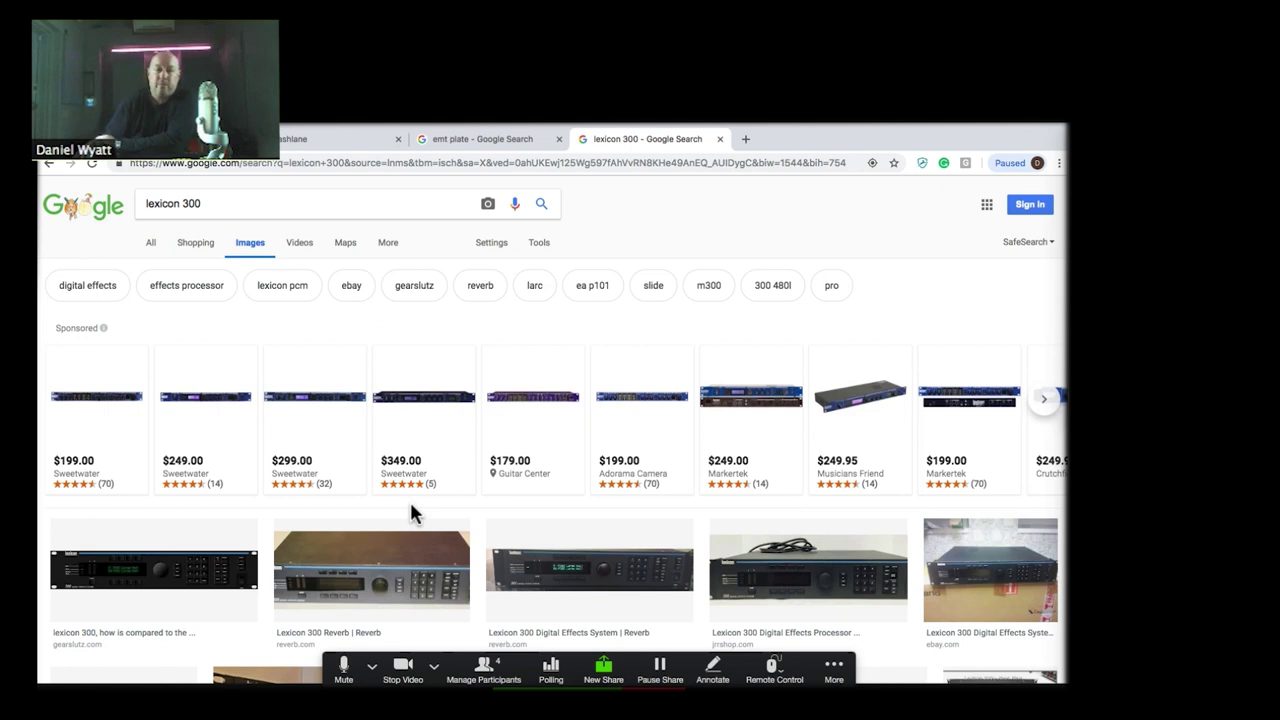
# - Visit audioease.com in a new browser tab and close that tab after viewing the home page
pyautogui.click(745, 143)
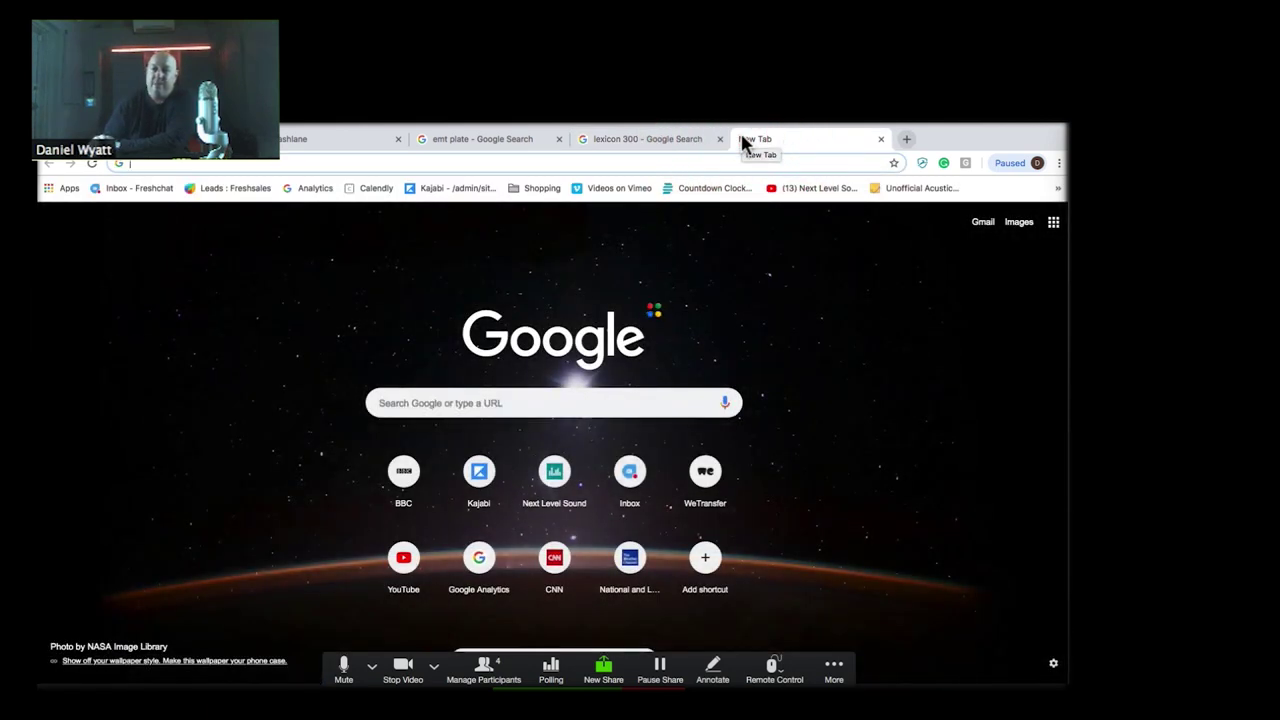
pyautogui.write('audio')
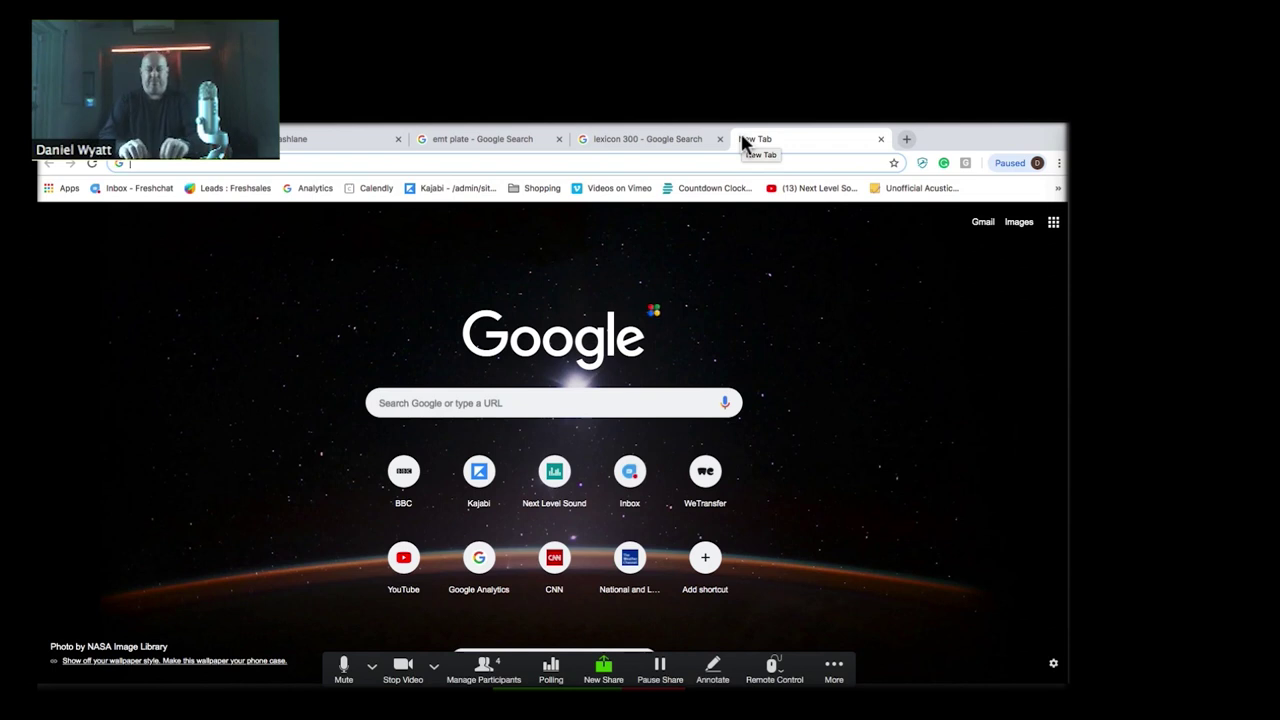
pyautogui.write('ease.')
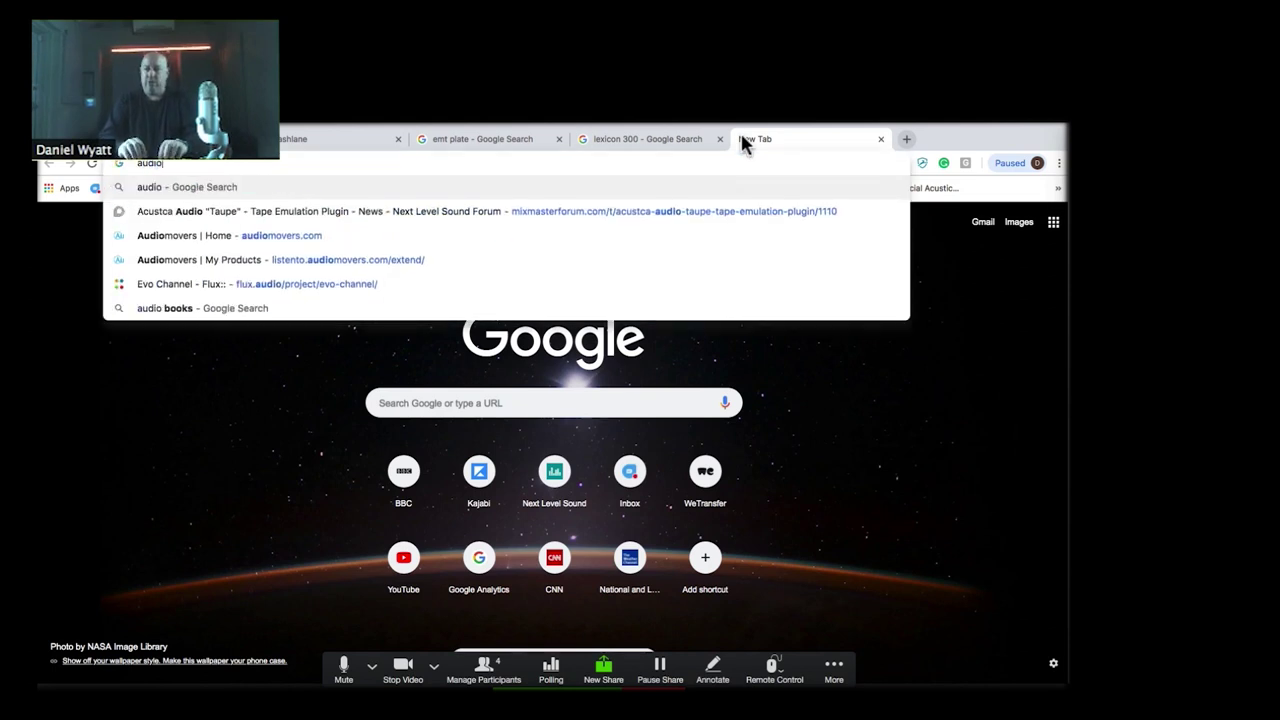
pyautogui.write('com')
pyautogui.press('Return')
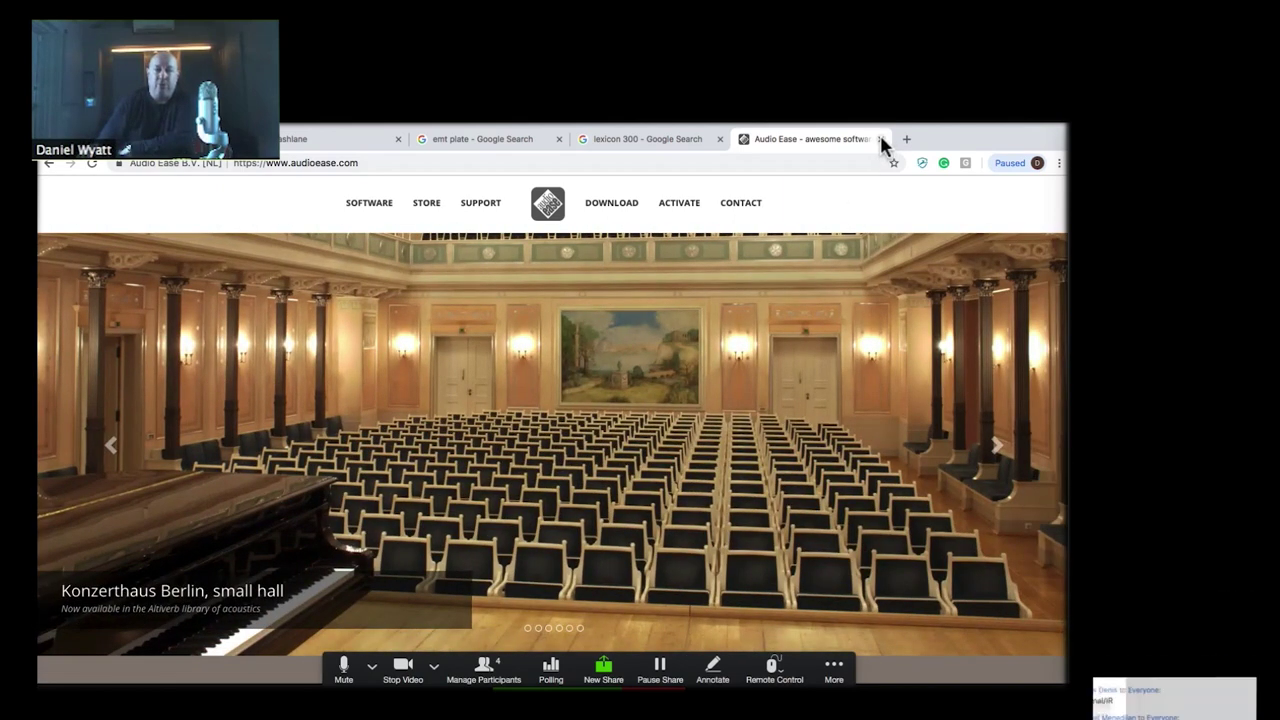
pyautogui.click(881, 139)
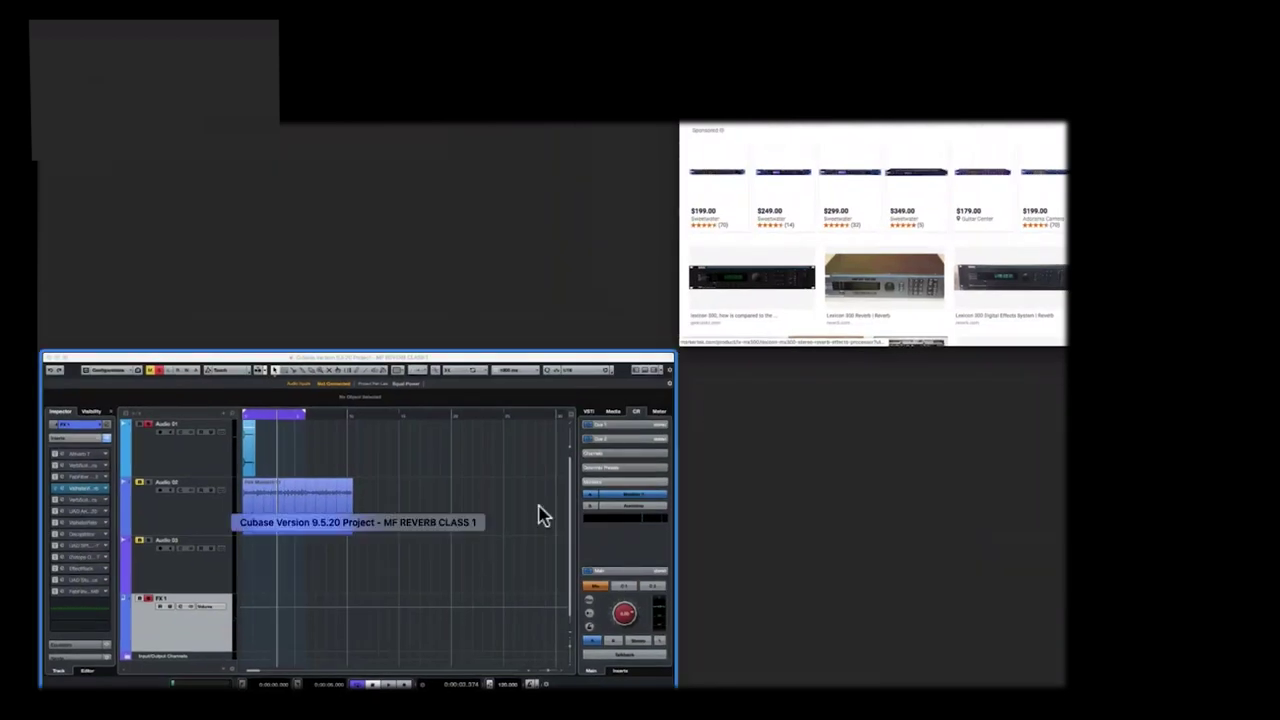
# - Switch to the Cubase project and activate the FX 1 send on the Audio 01 track
pyautogui.click(514, 529)
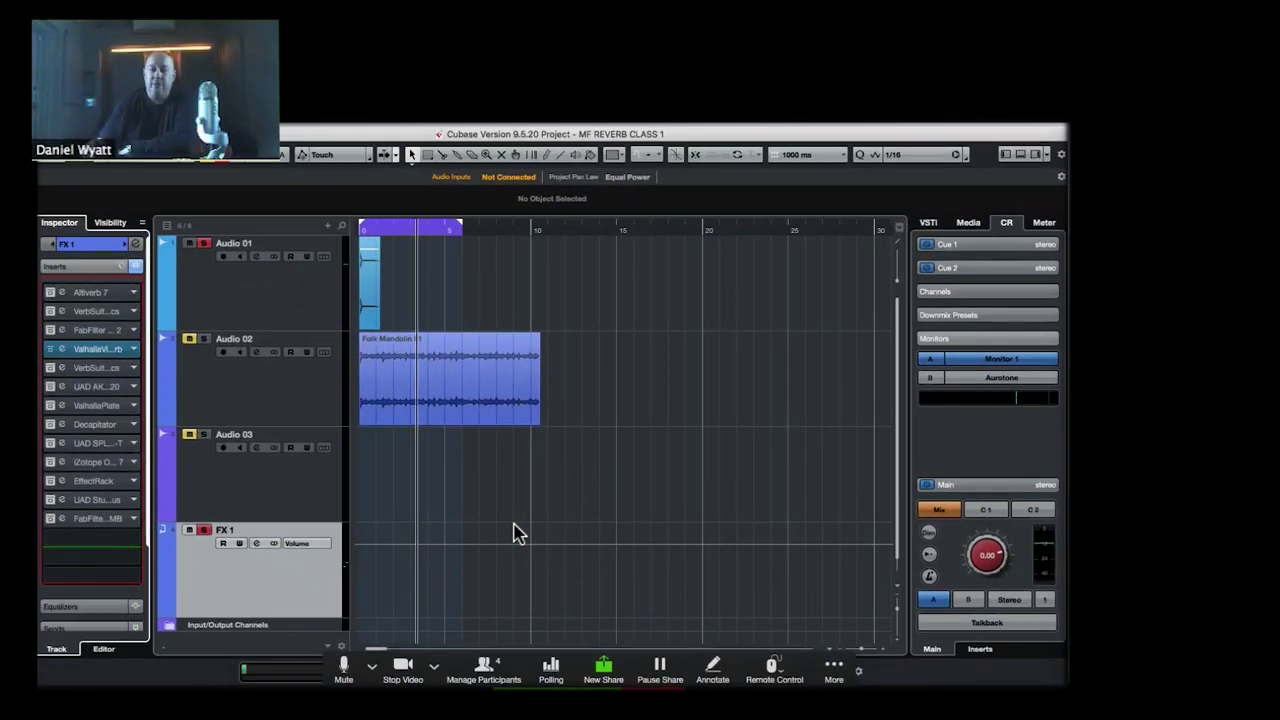
pyautogui.click(280, 320)
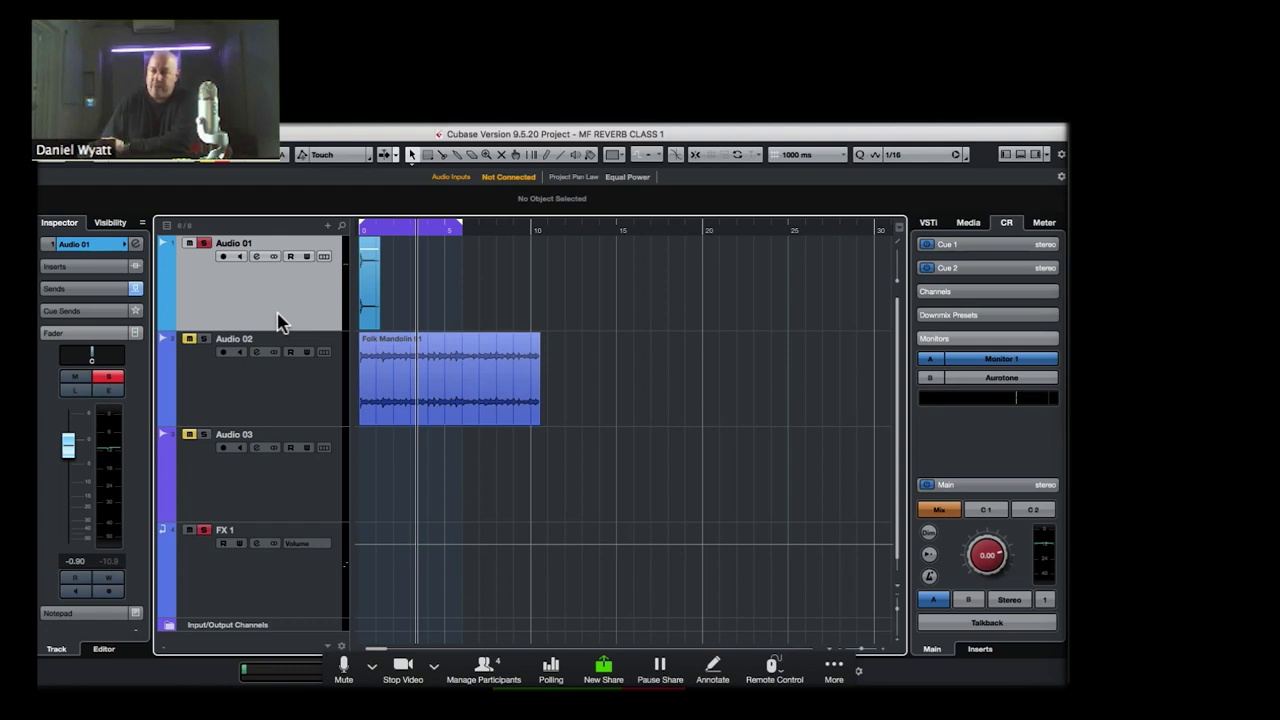
pyautogui.click(93, 291)
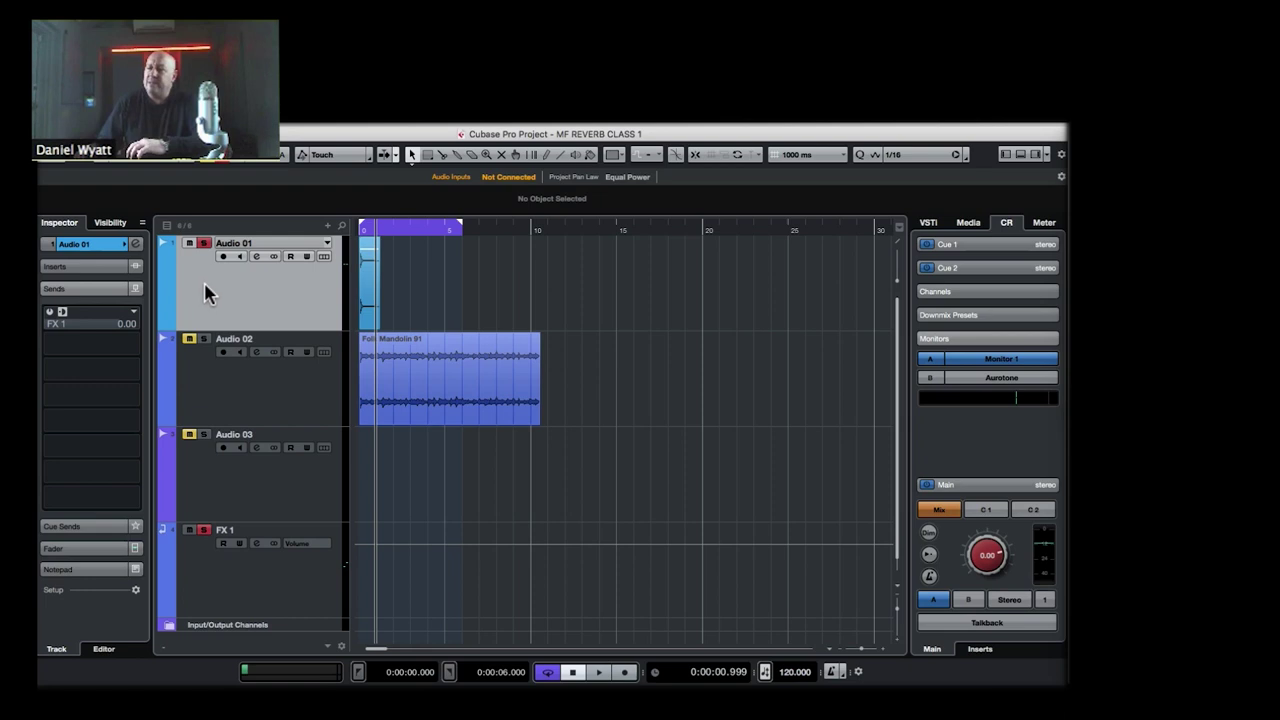
pyautogui.click(50, 313)
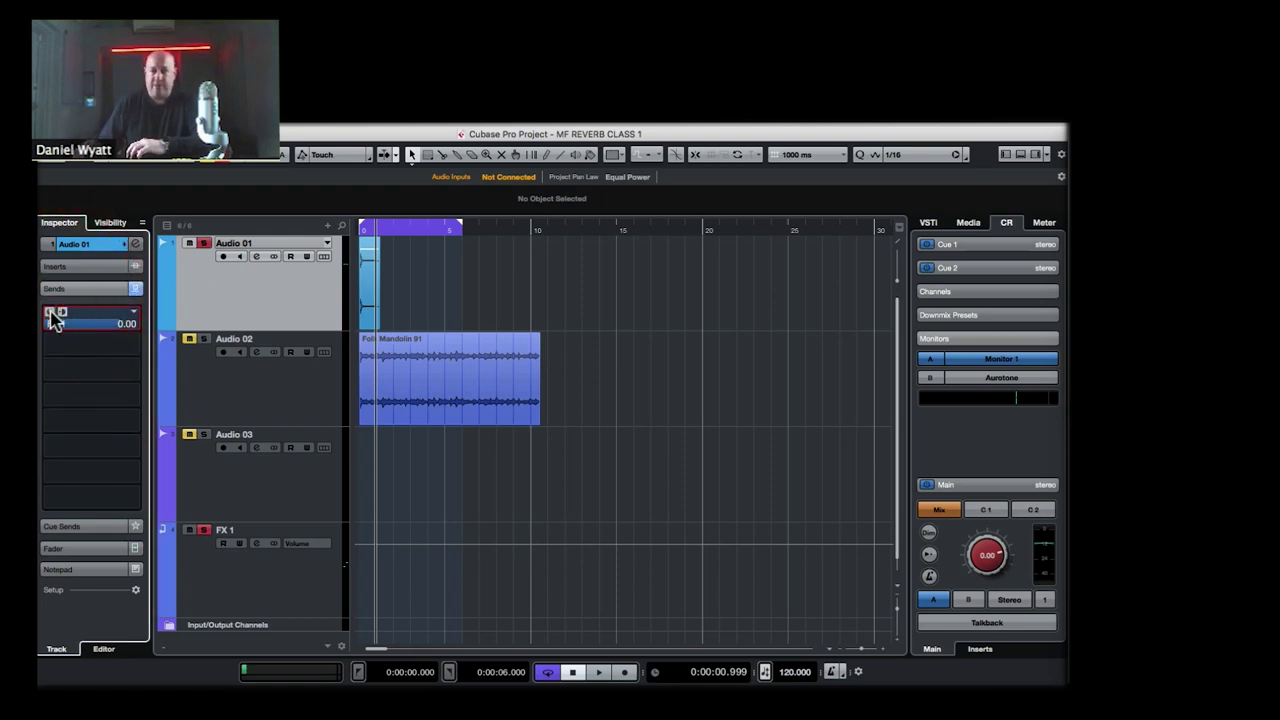
pyautogui.click(202, 282)
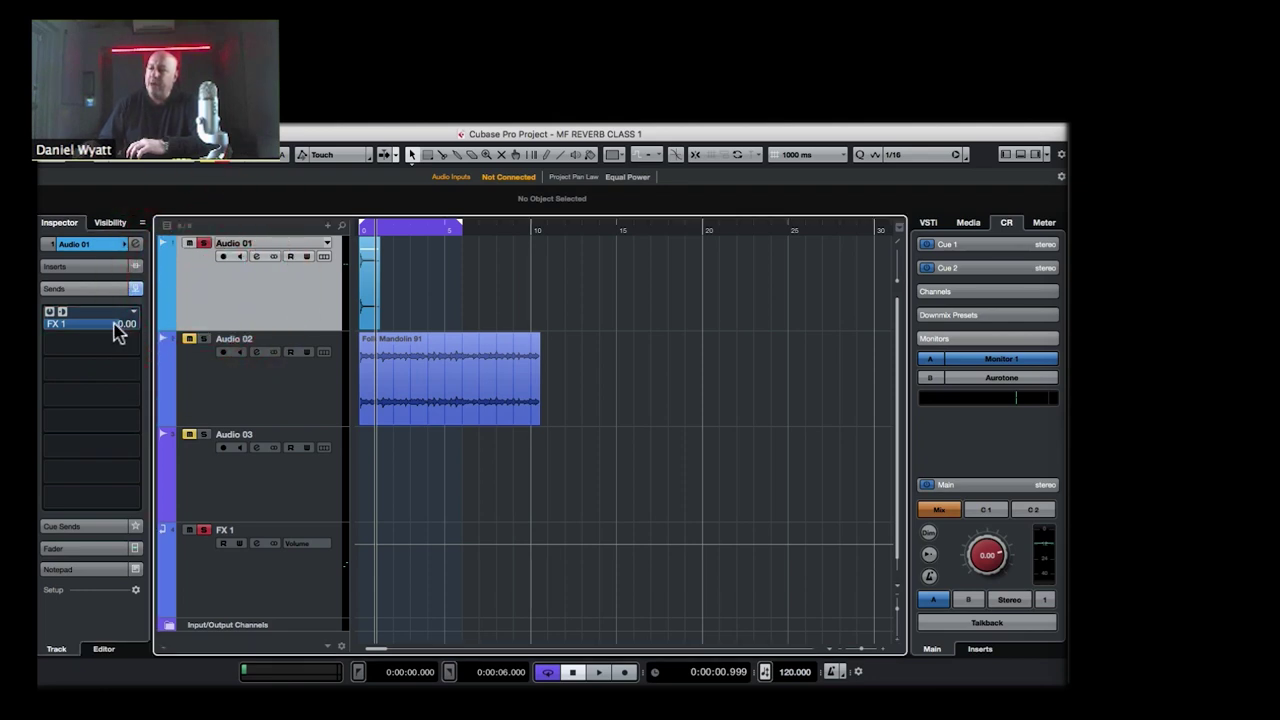
# - On the FX 1 track, deactivate the ValhallaVintageVerb insert and activate Altiverb 7 with its editor open
pyautogui.click(227, 592)
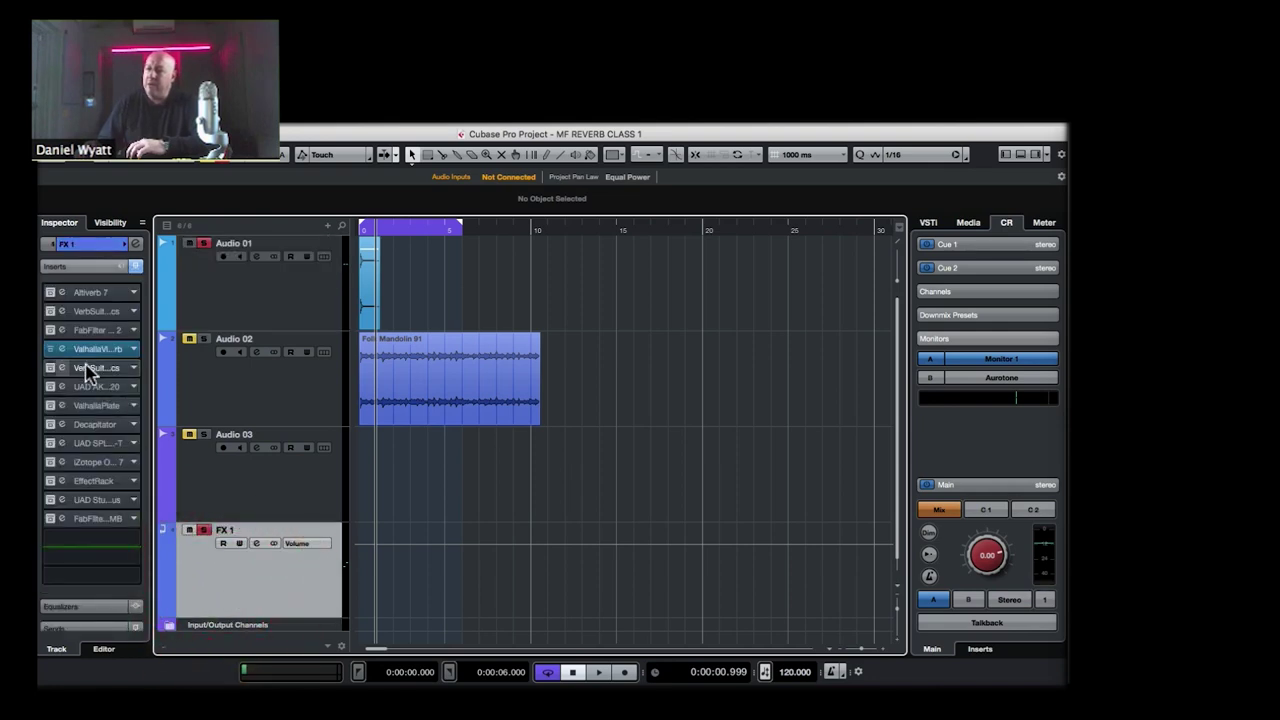
pyautogui.click(50, 350)
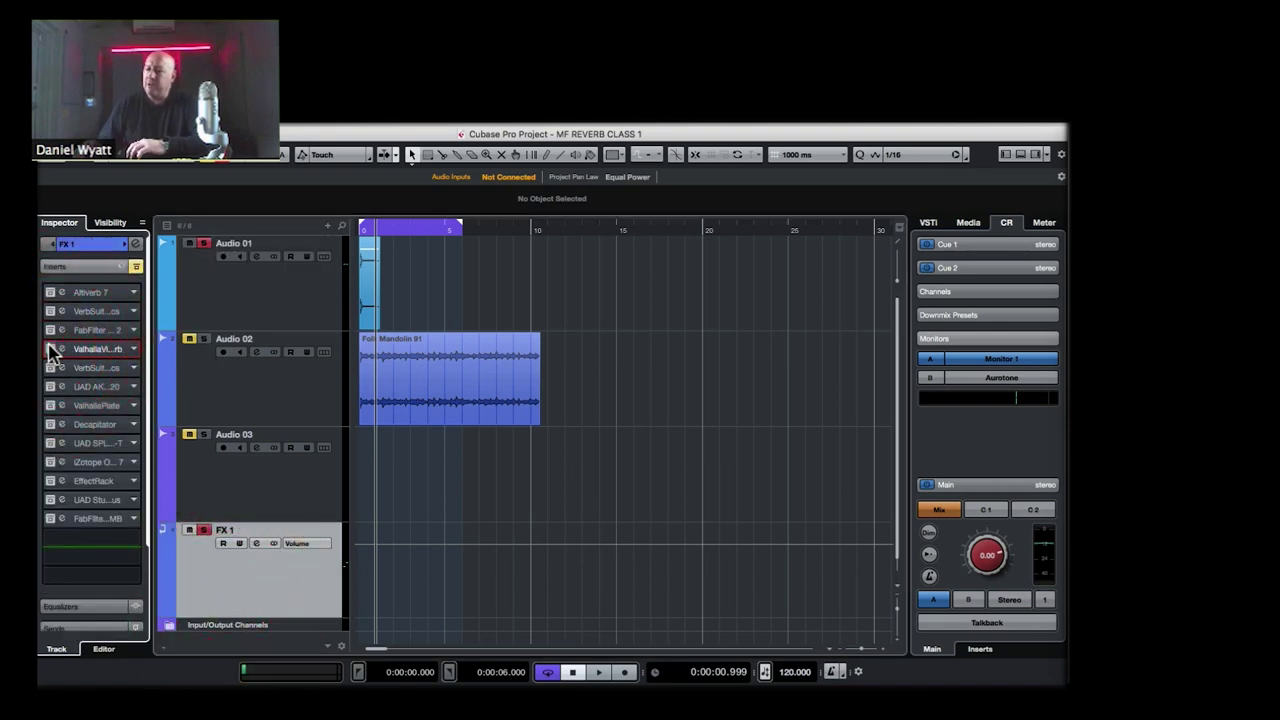
pyautogui.click(60, 293)
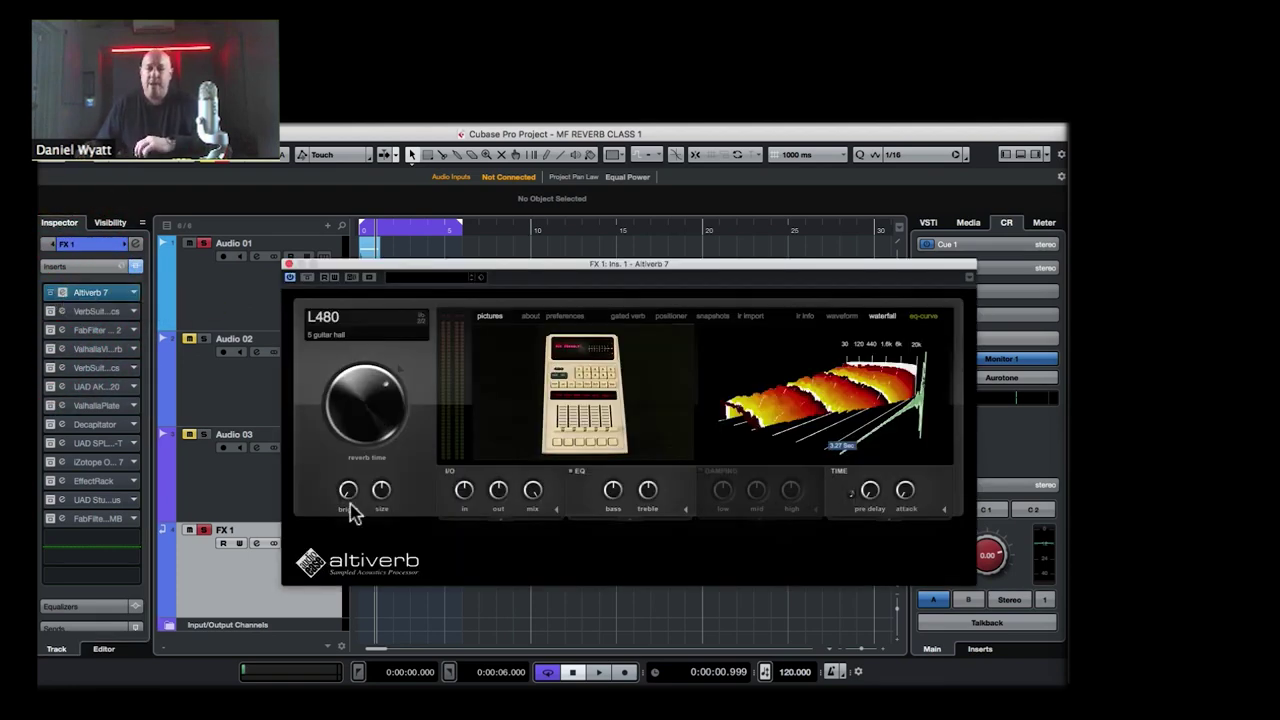
# - Open Altiverb's IR browser and examine the plate, spring and digital gear impulse responses, including the L480 banks
pyautogui.click(328, 325)
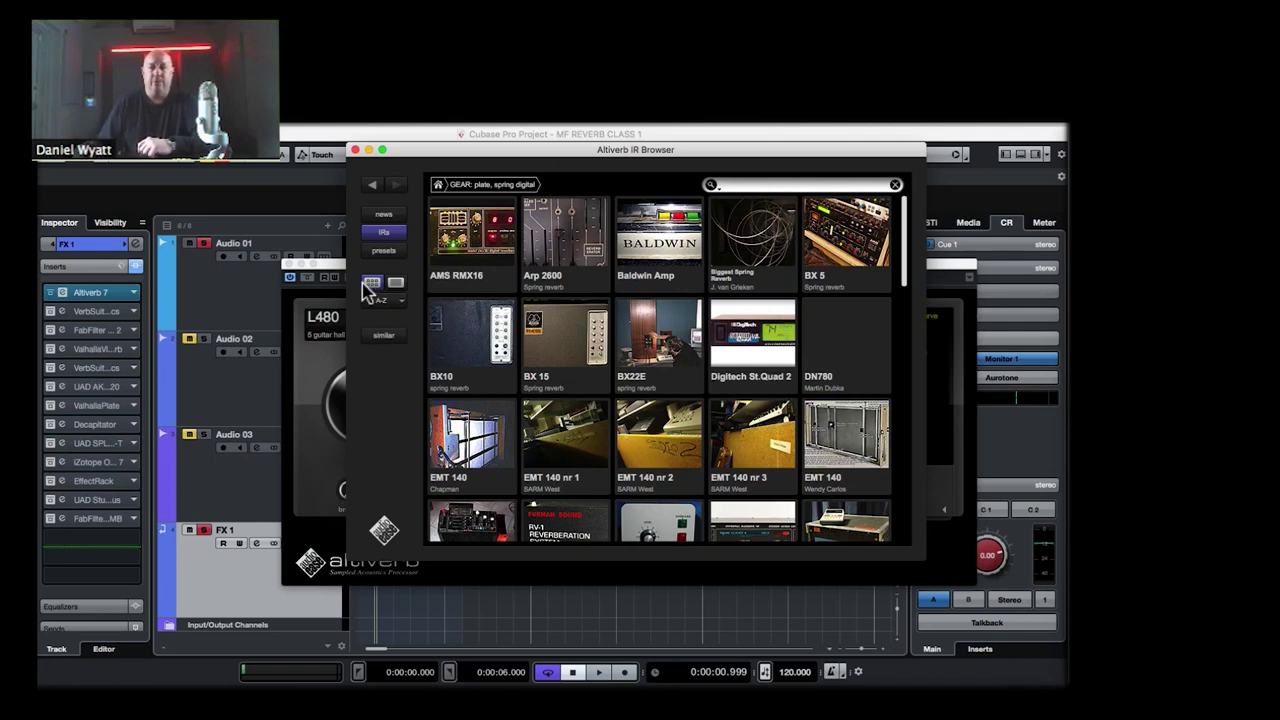
pyautogui.click(438, 185)
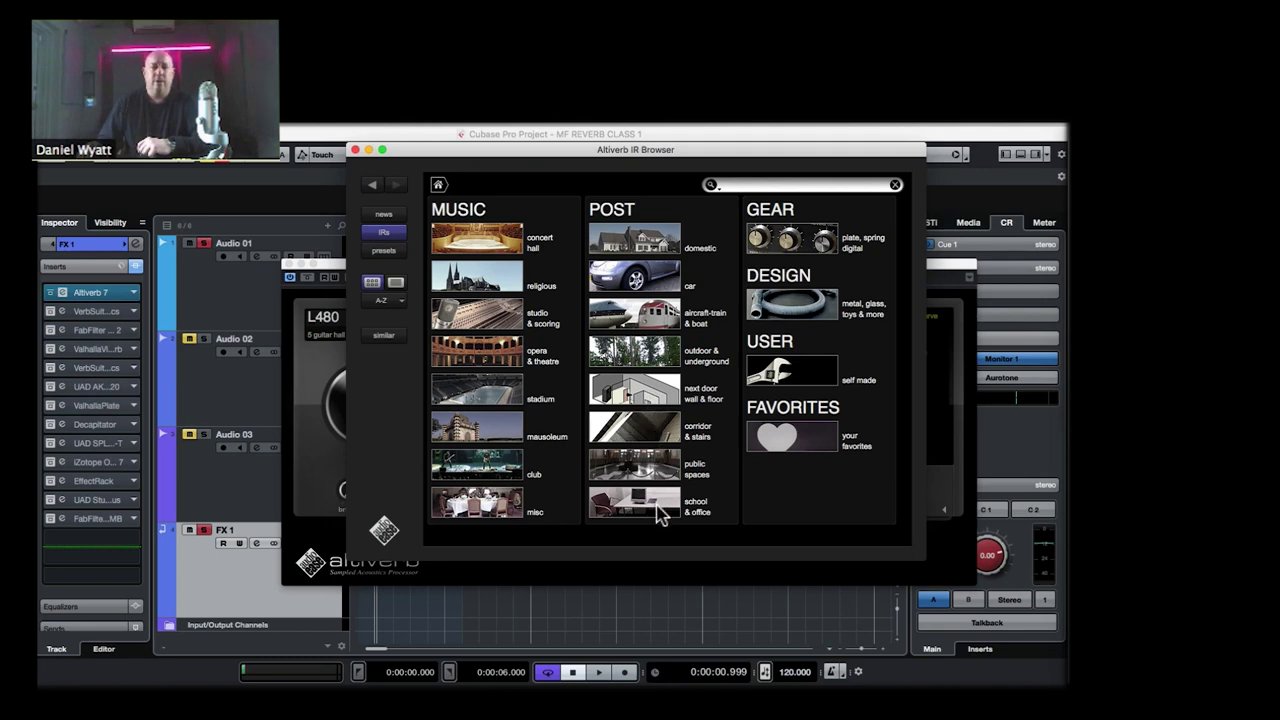
pyautogui.click(803, 247)
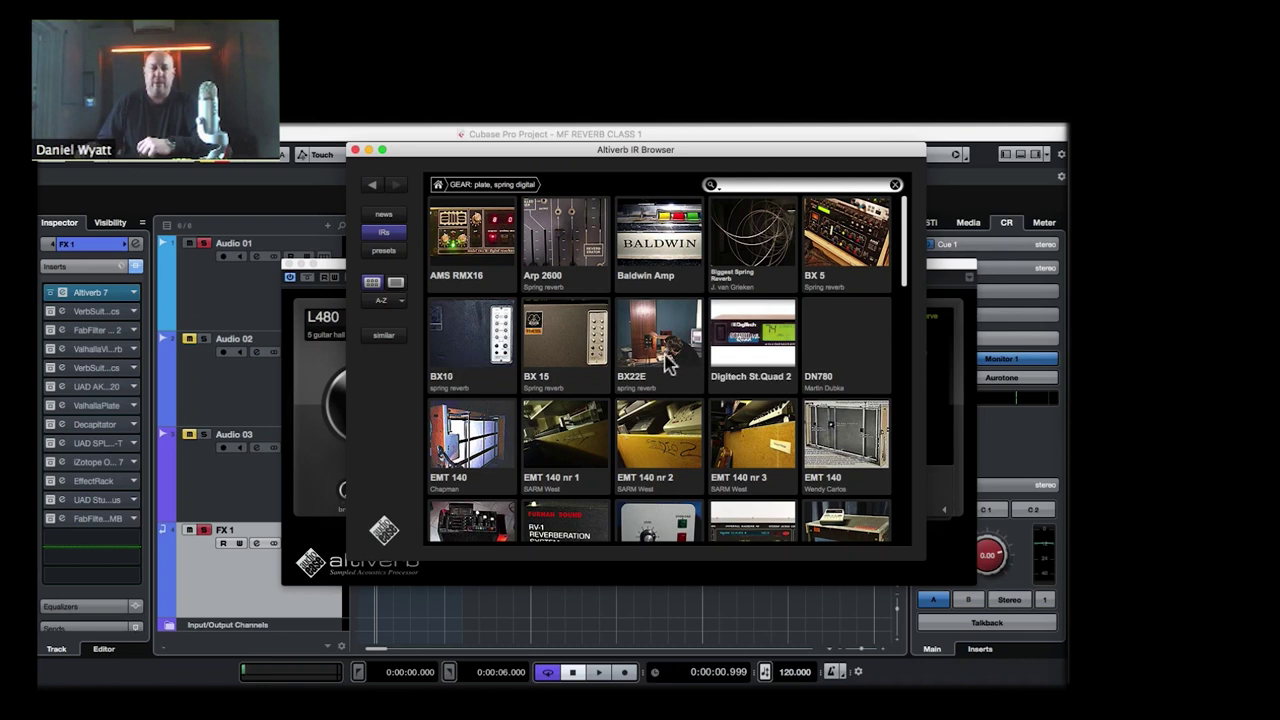
pyautogui.scroll(-2, 665, 362)
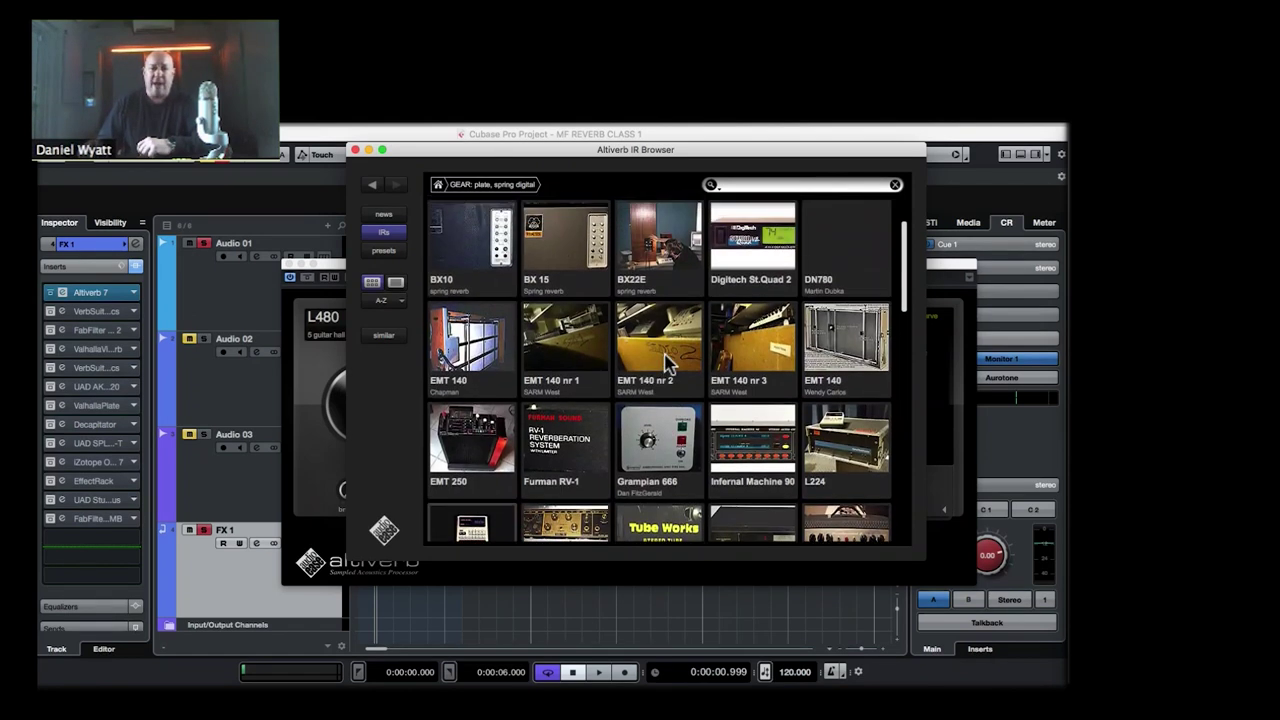
pyautogui.scroll(-3, 632, 410)
pyautogui.scroll(-2, 486, 420)
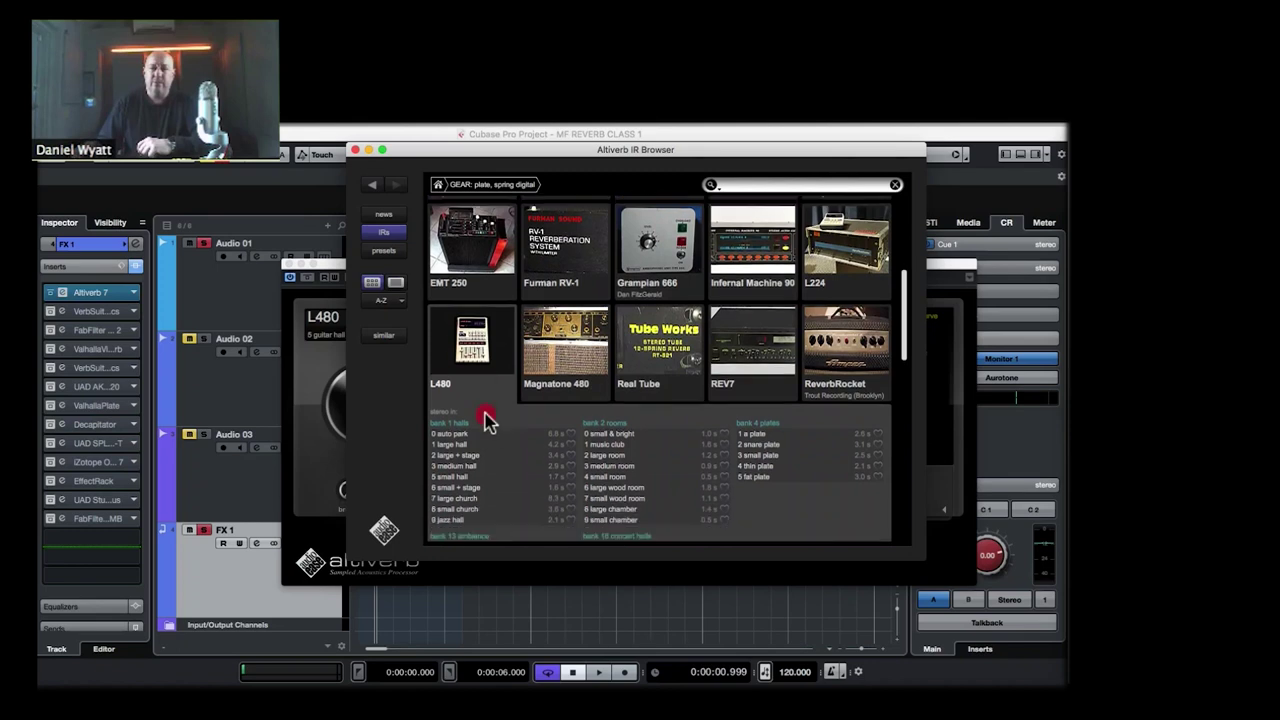
pyautogui.scroll(5, 487, 300)
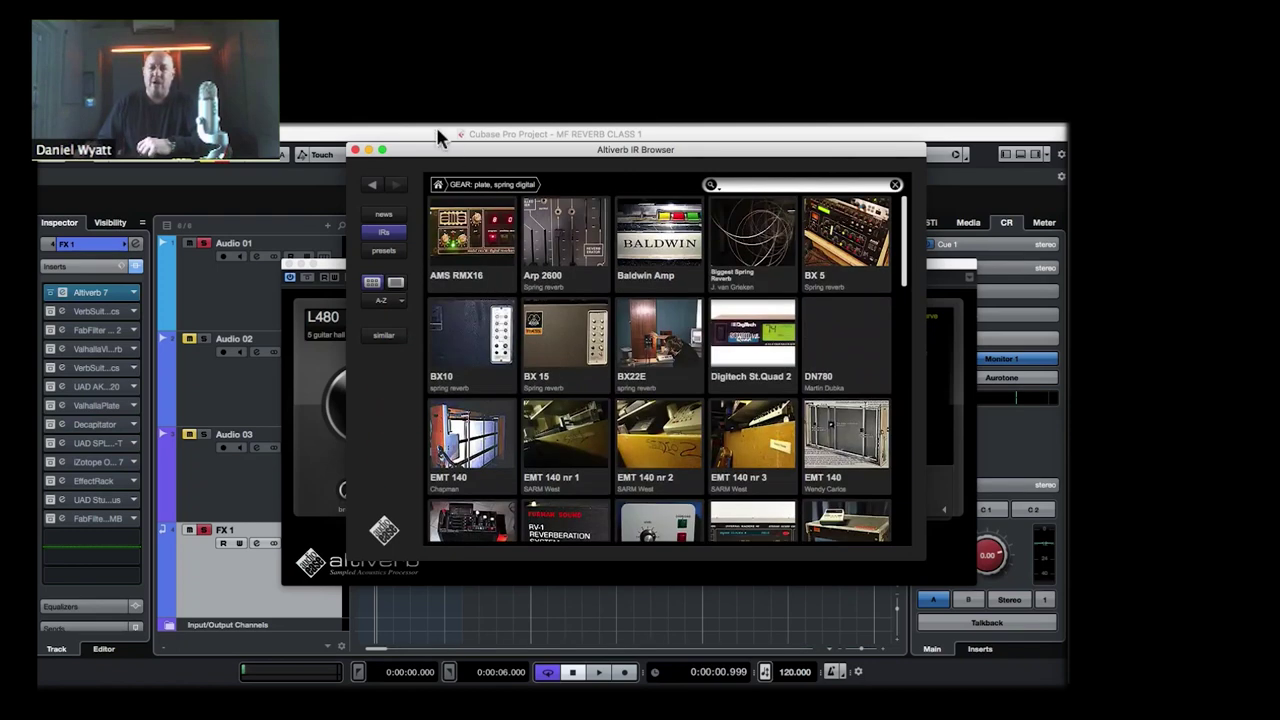
pyautogui.click(437, 185)
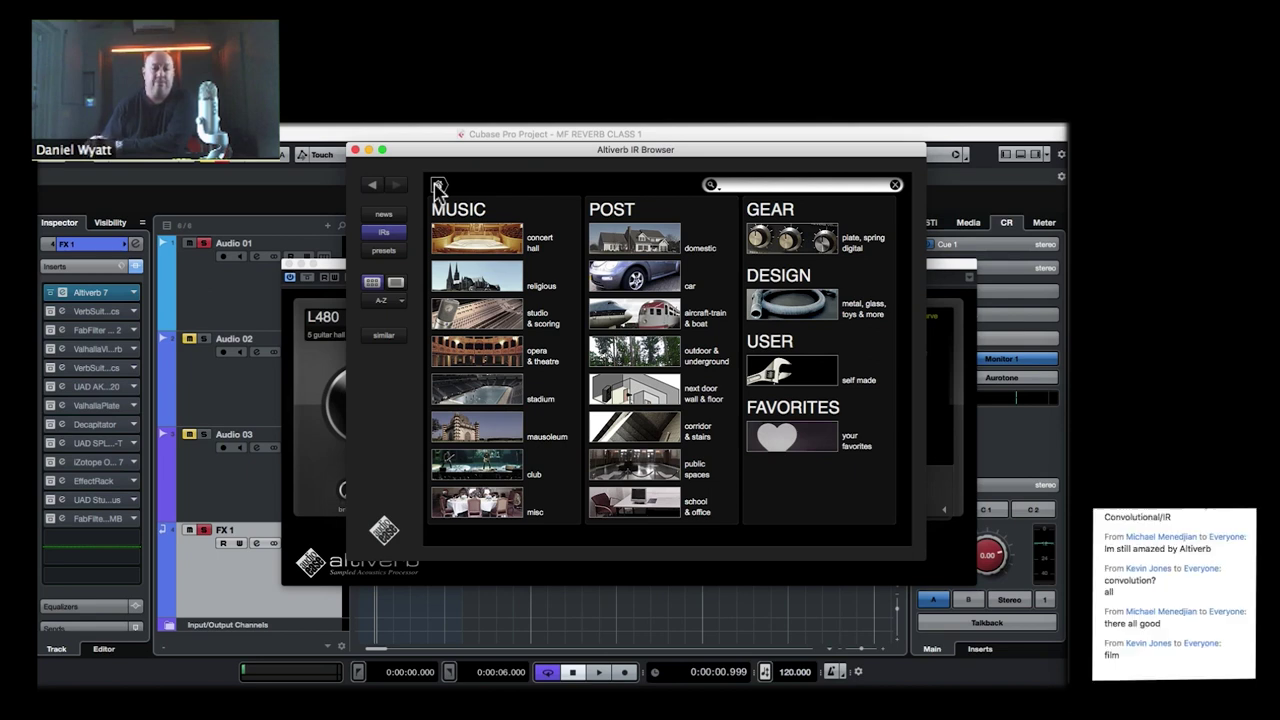
# - Close and reopen the IR browser, and show the concert hall category under Music
pyautogui.click(355, 150)
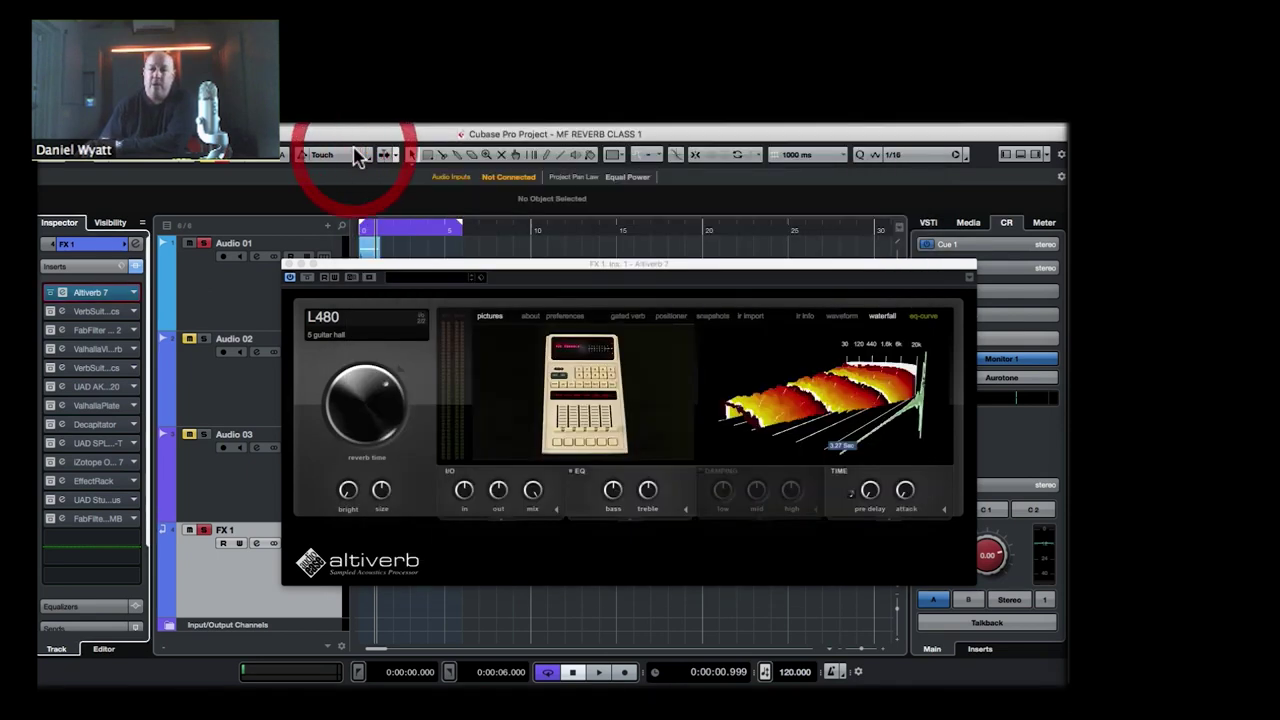
pyautogui.click(390, 322)
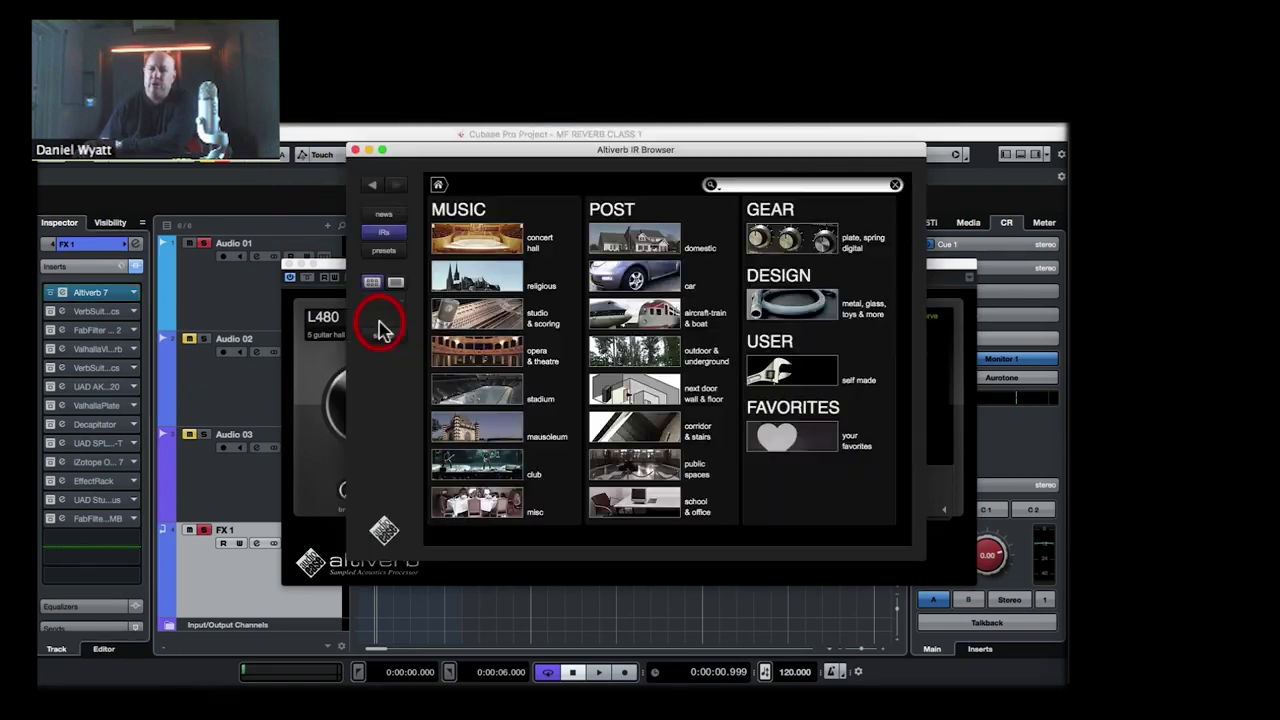
pyautogui.click(478, 240)
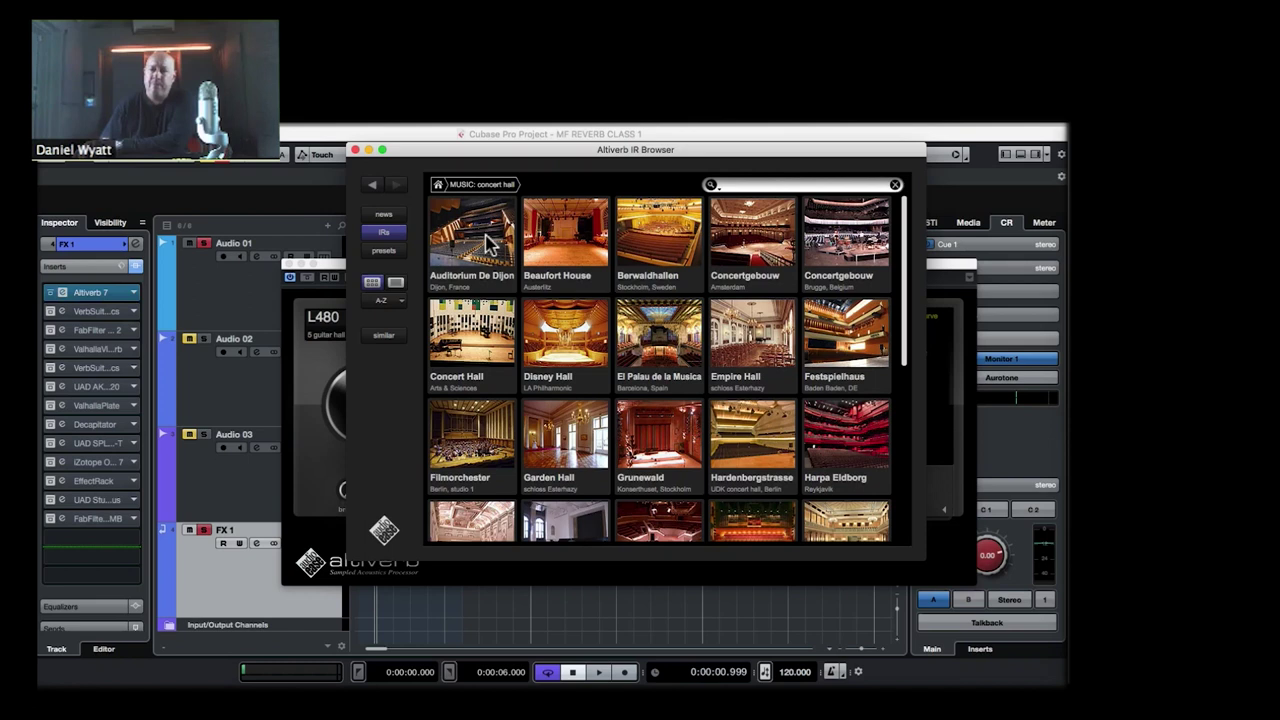
# - Look through the concert hall impulse responses and load Beaufort House
pyautogui.scroll(-5, 697, 447)
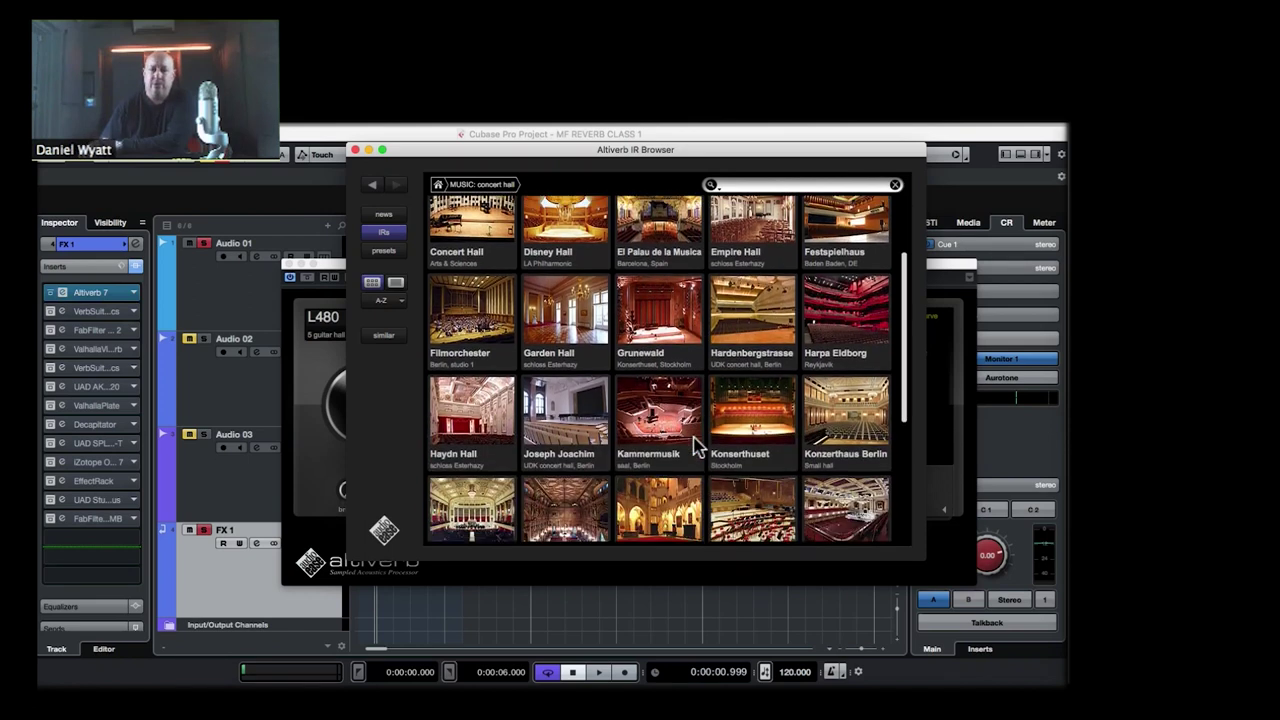
pyautogui.scroll(-2, 697, 447)
pyautogui.scroll(7, 697, 447)
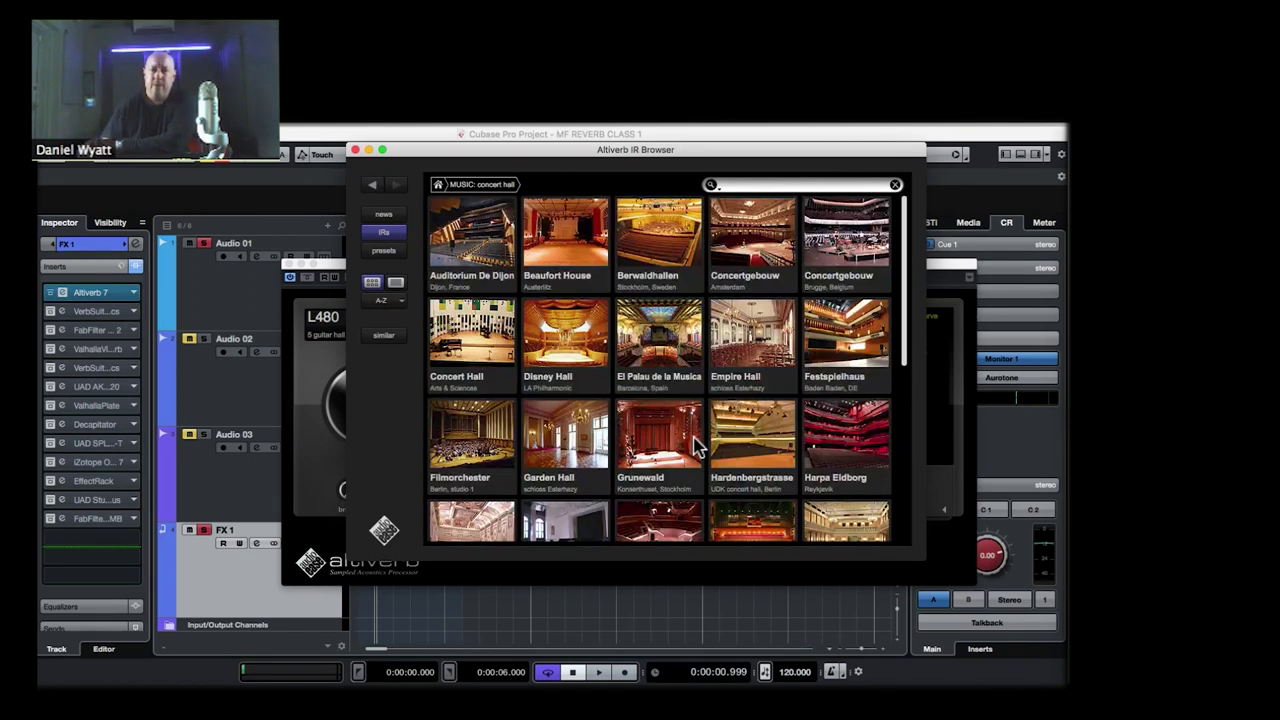
pyautogui.click(565, 242)
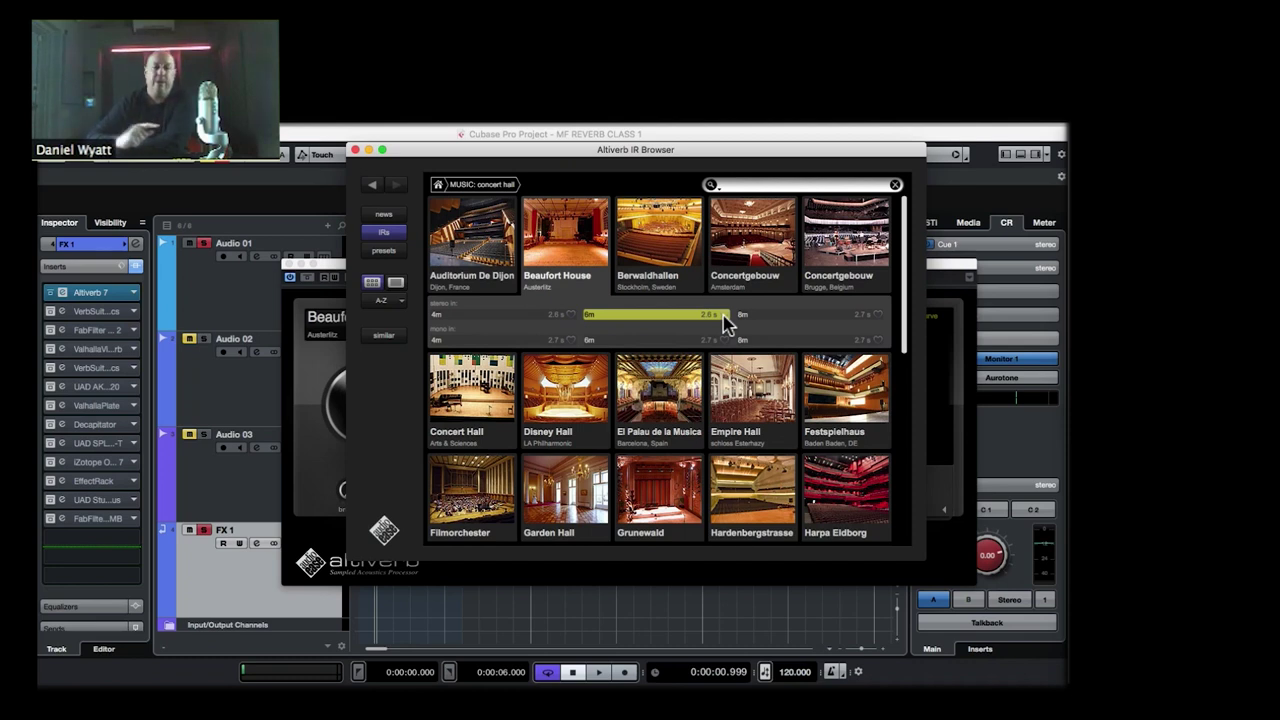
# - Switch between Beaufort House's 4m, 6m and 8m stereo impulse responses, finishing on 4m
pyautogui.click(779, 315)
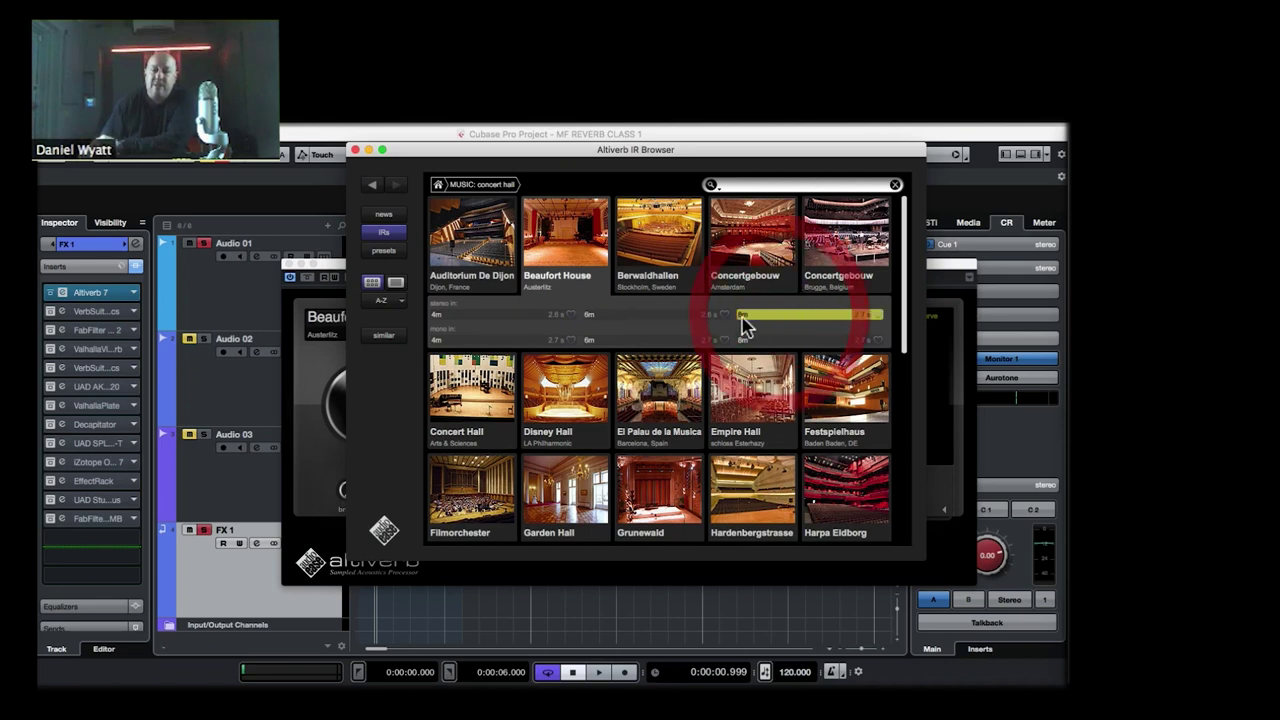
pyautogui.click(694, 323)
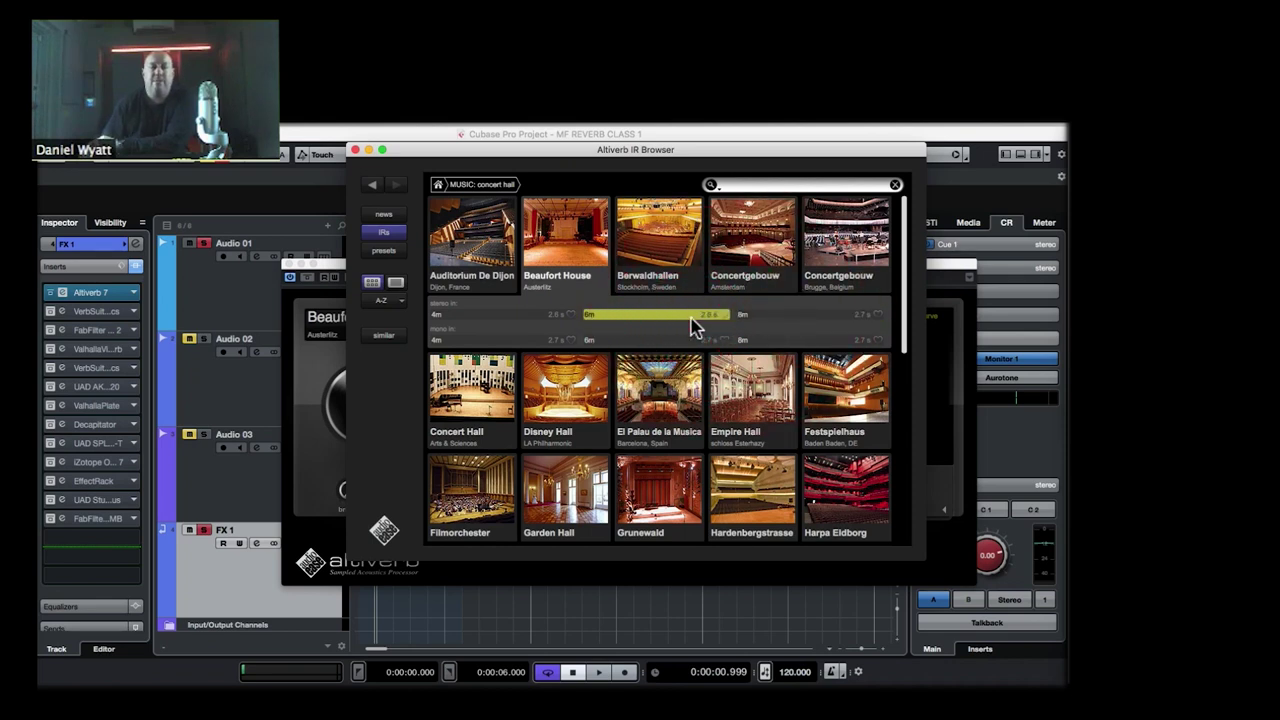
pyautogui.click(783, 320)
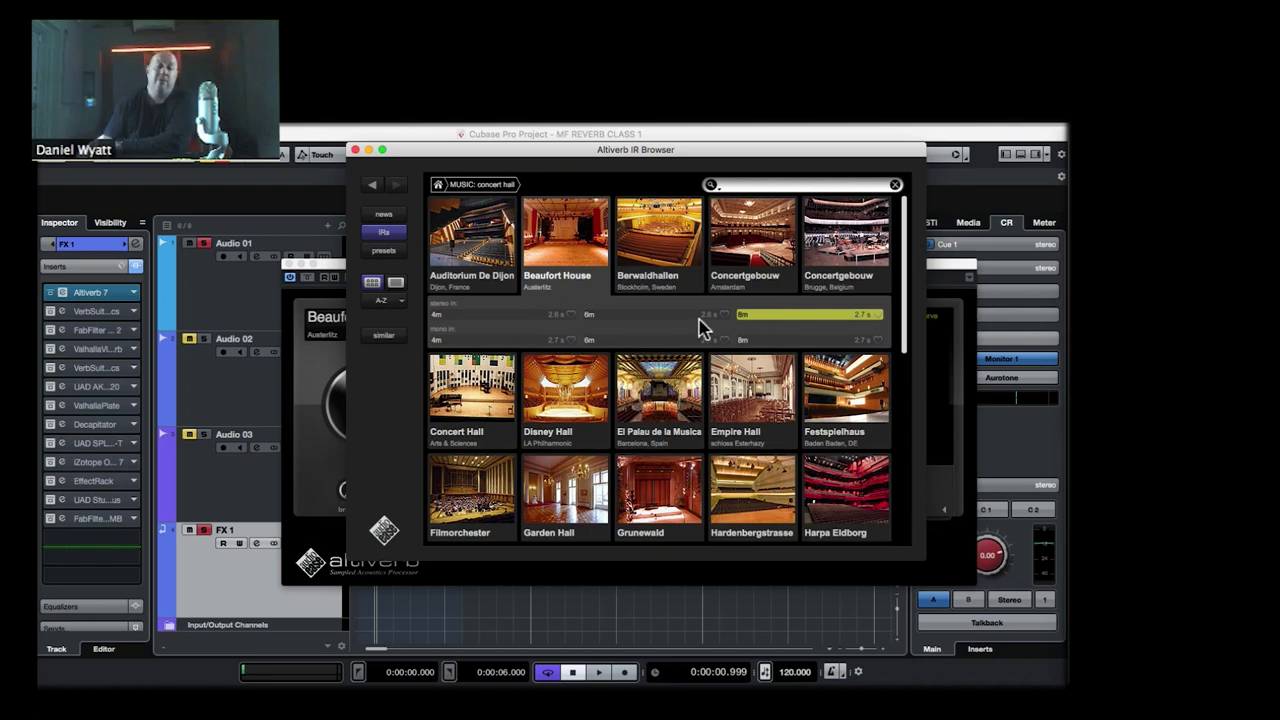
pyautogui.click(500, 320)
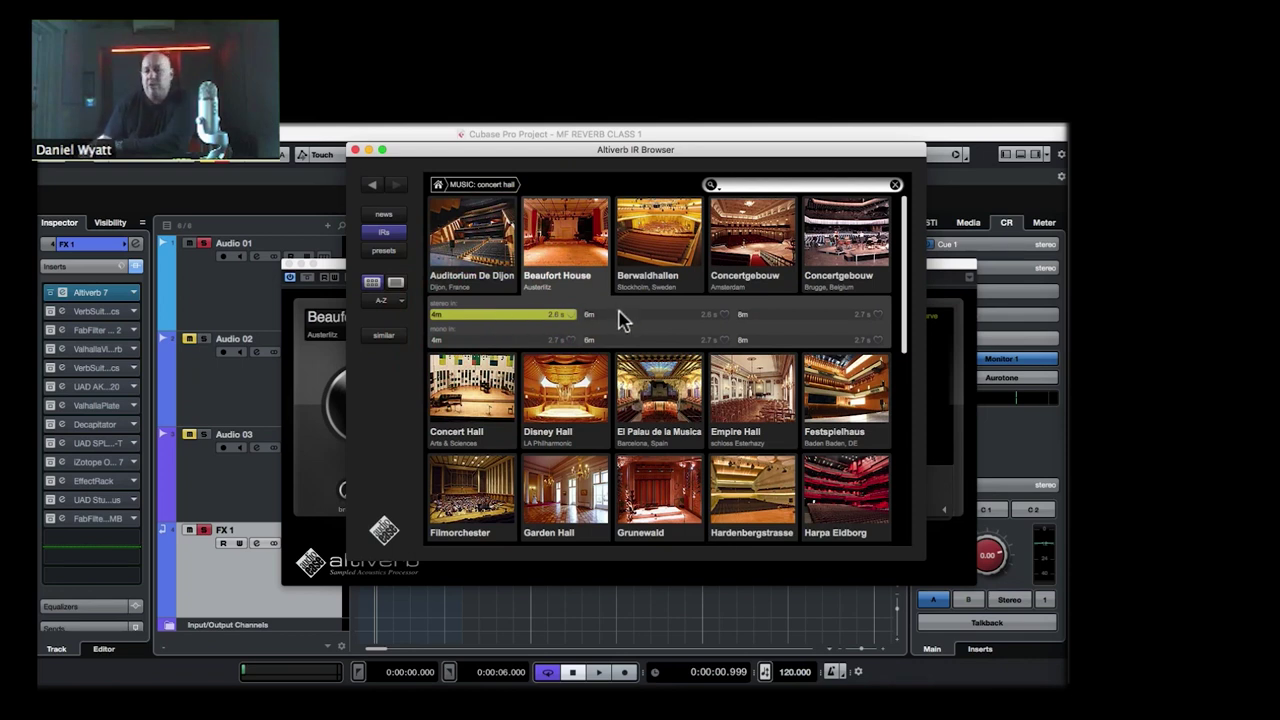
pyautogui.click(620, 321)
pyautogui.click(771, 316)
pyautogui.click(680, 320)
pyautogui.click(543, 317)
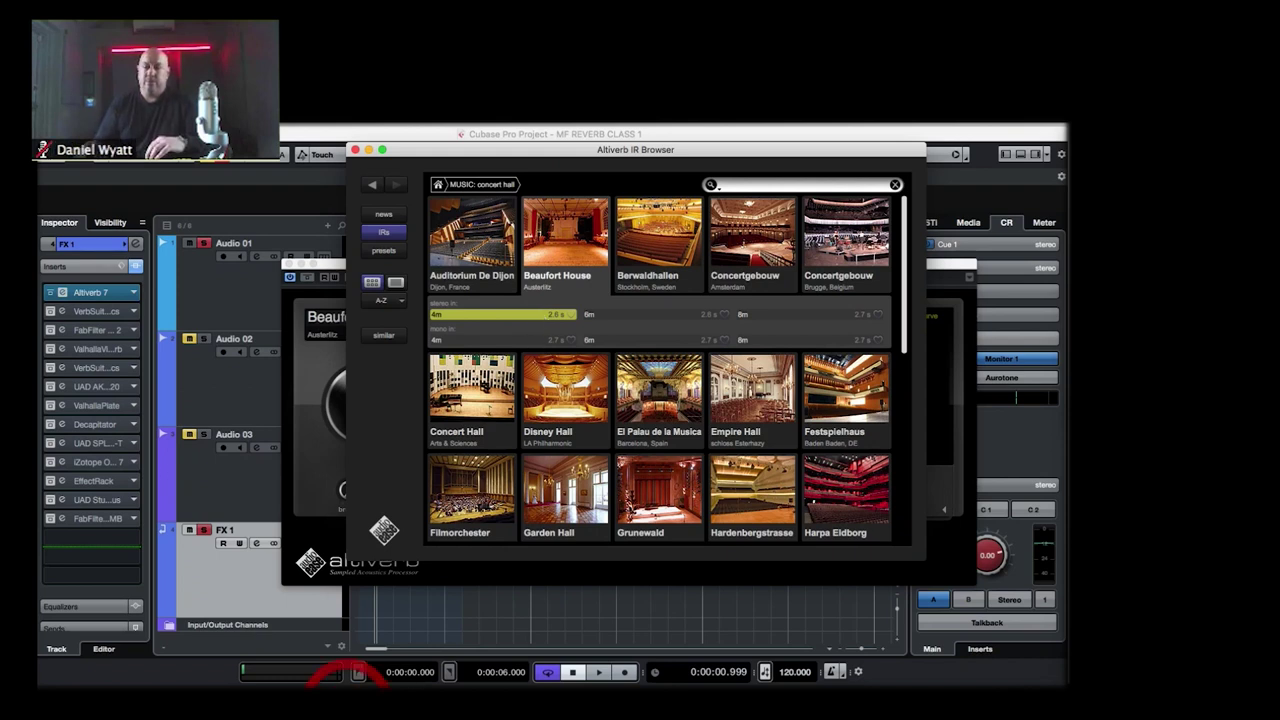
# - Start project playback and audition Beaufort House's stereo impulse responses at 4m, 6m and 8m
pyautogui.click(437, 640)
pyautogui.press('space')
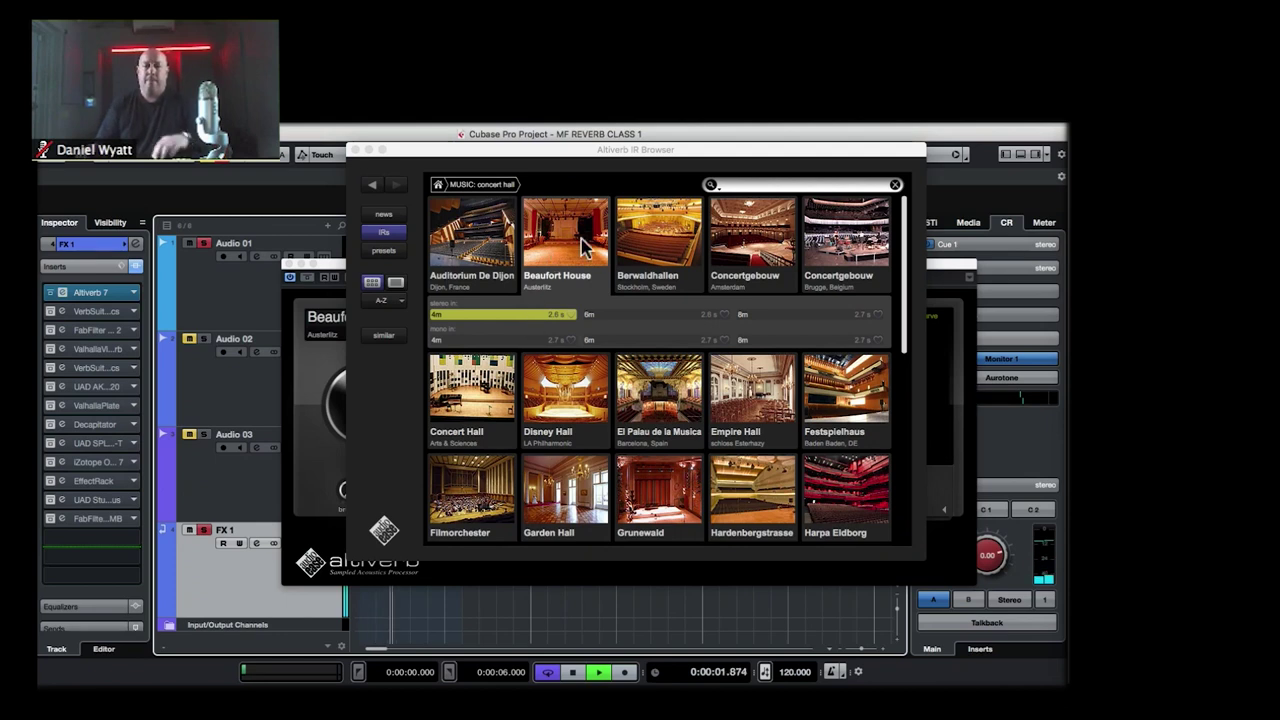
pyautogui.click(613, 318)
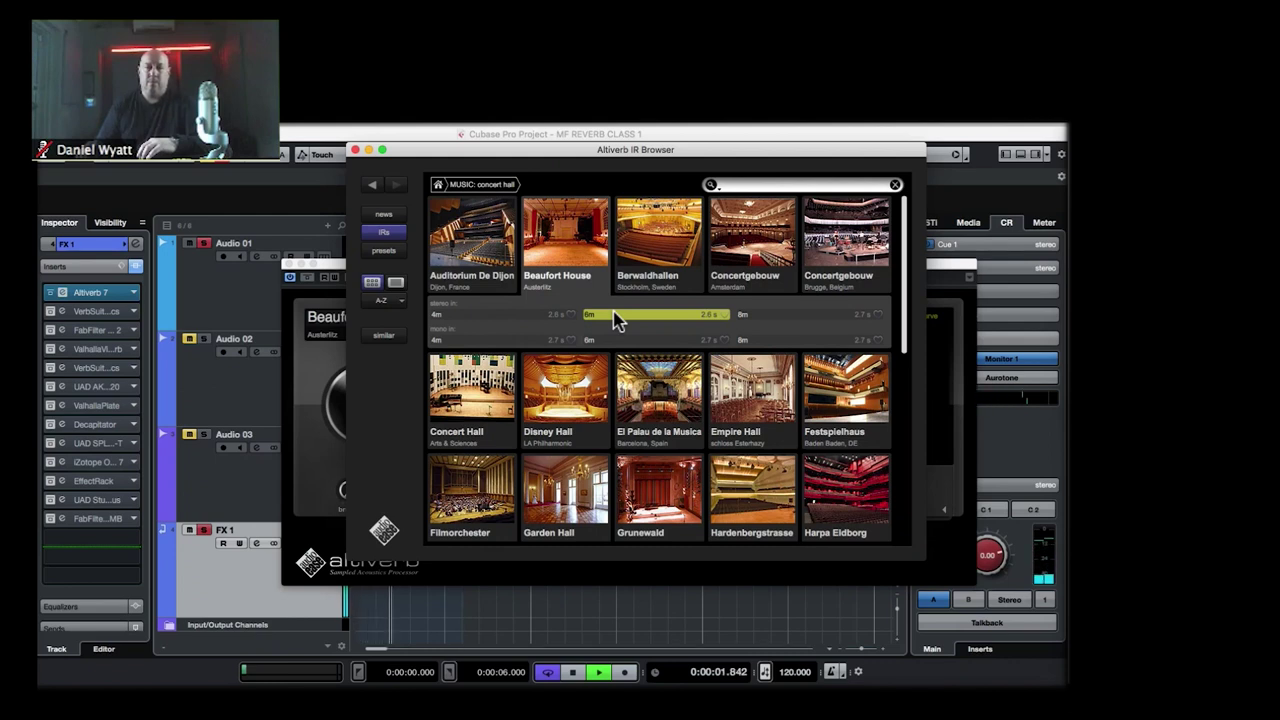
pyautogui.click(760, 316)
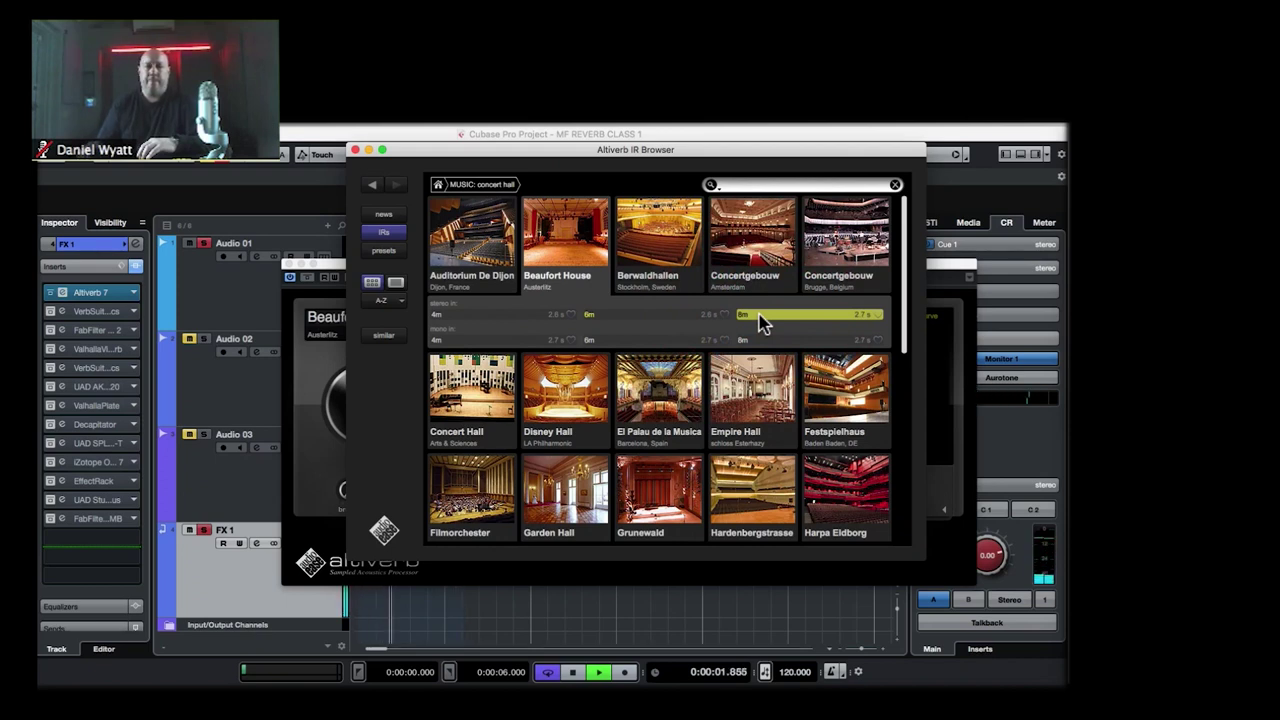
# - Audition the Berwaldhallen stereo impulse responses 09m20, 20m - balcony and s-14m60 during playback
pyautogui.click(667, 260)
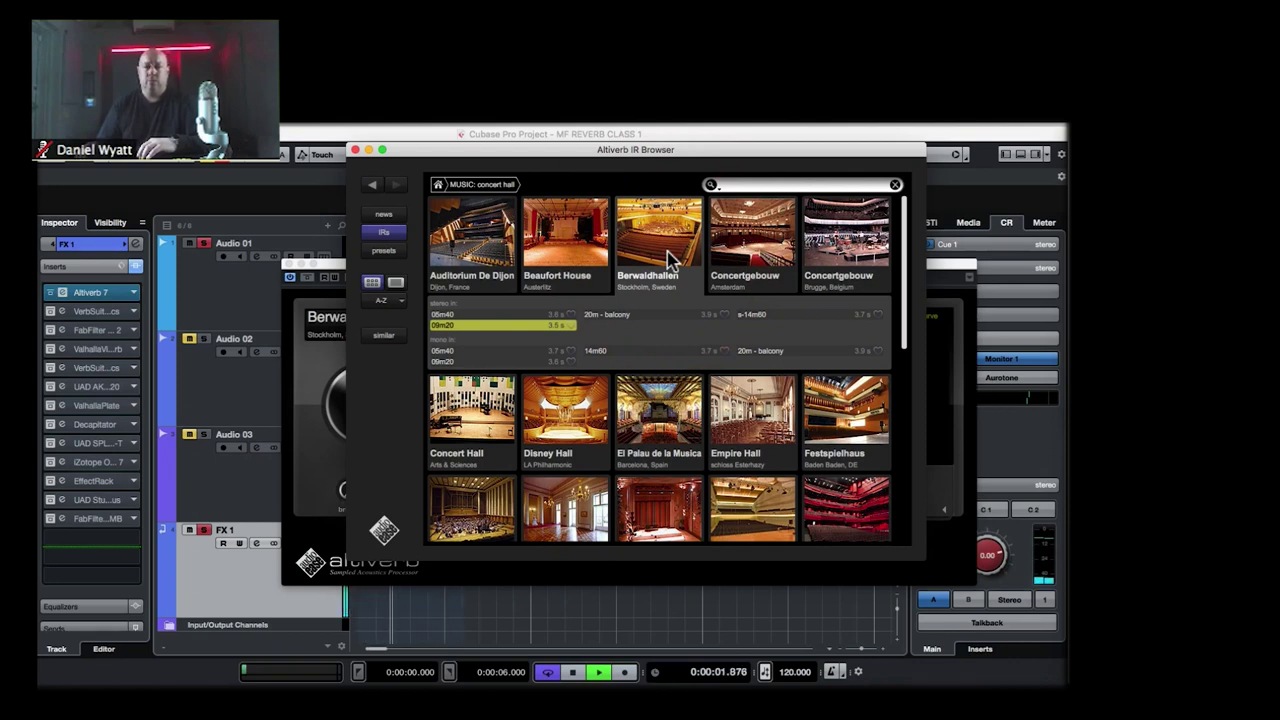
pyautogui.click(660, 316)
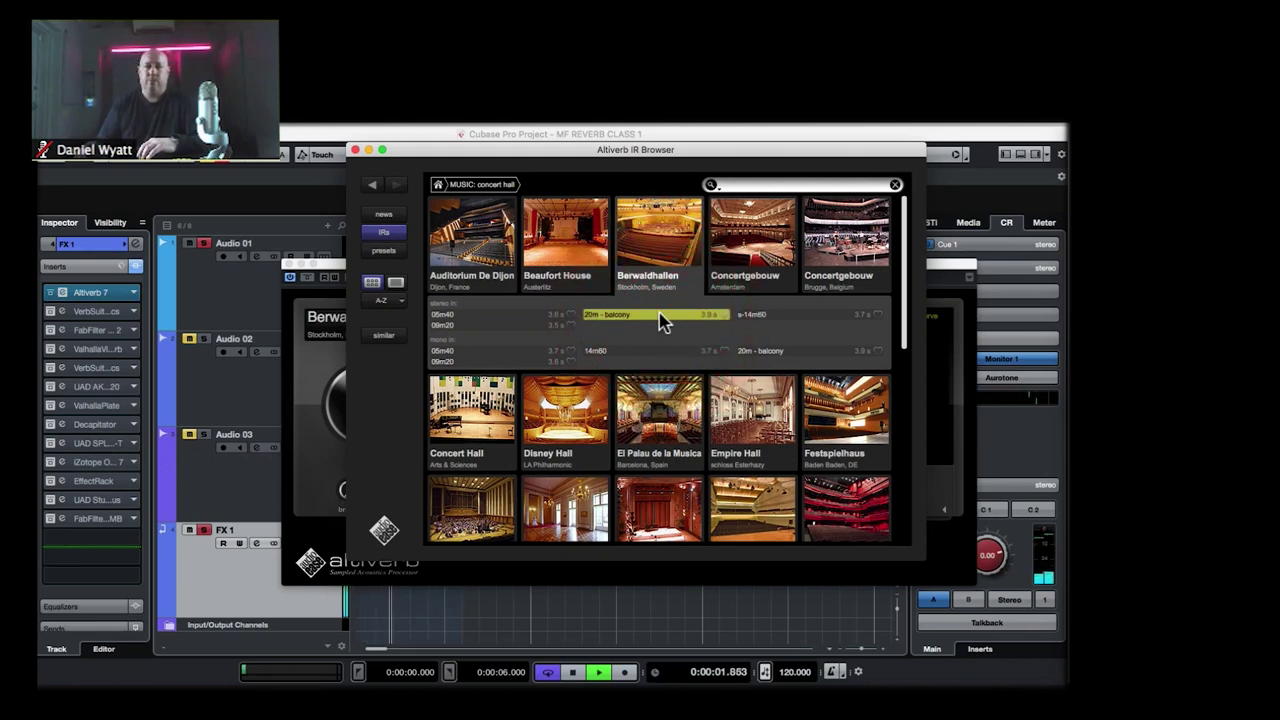
pyautogui.click(786, 318)
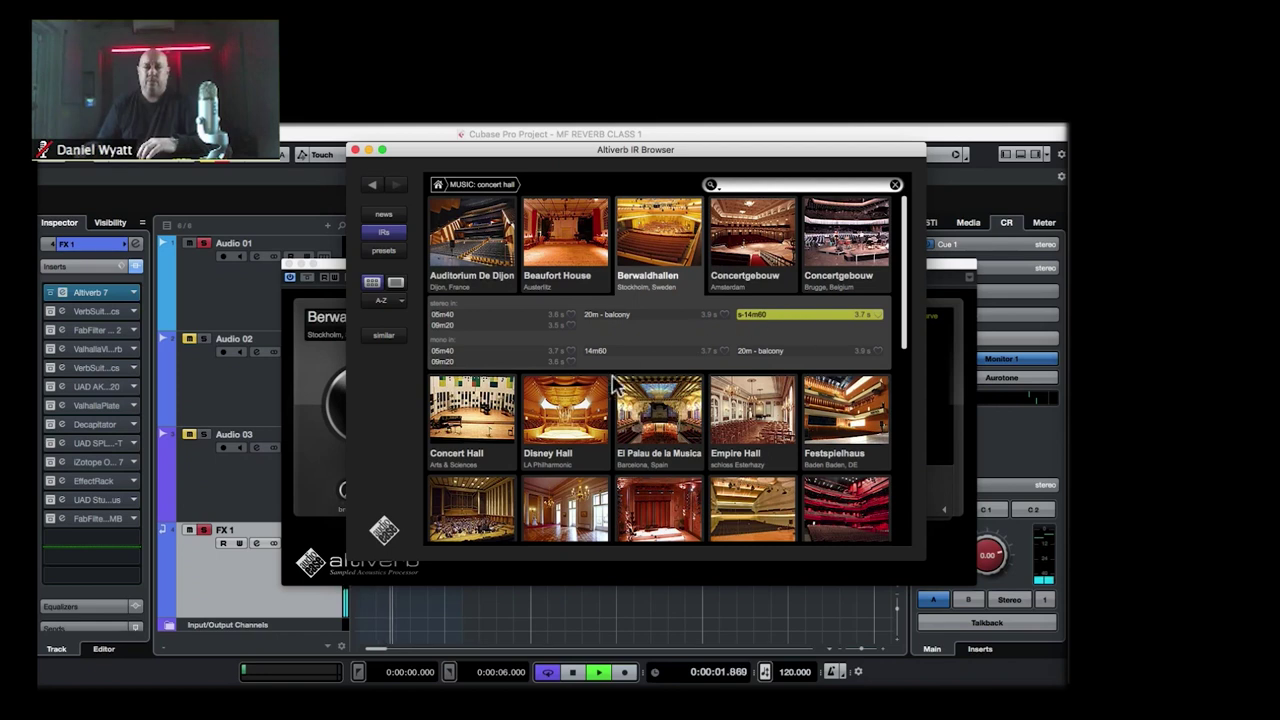
# - Audition Disney Hall at 6.1m and 24.1m, and El Palau de la Musica at stereo 5.4m and mono 11.7m
pyautogui.click(574, 435)
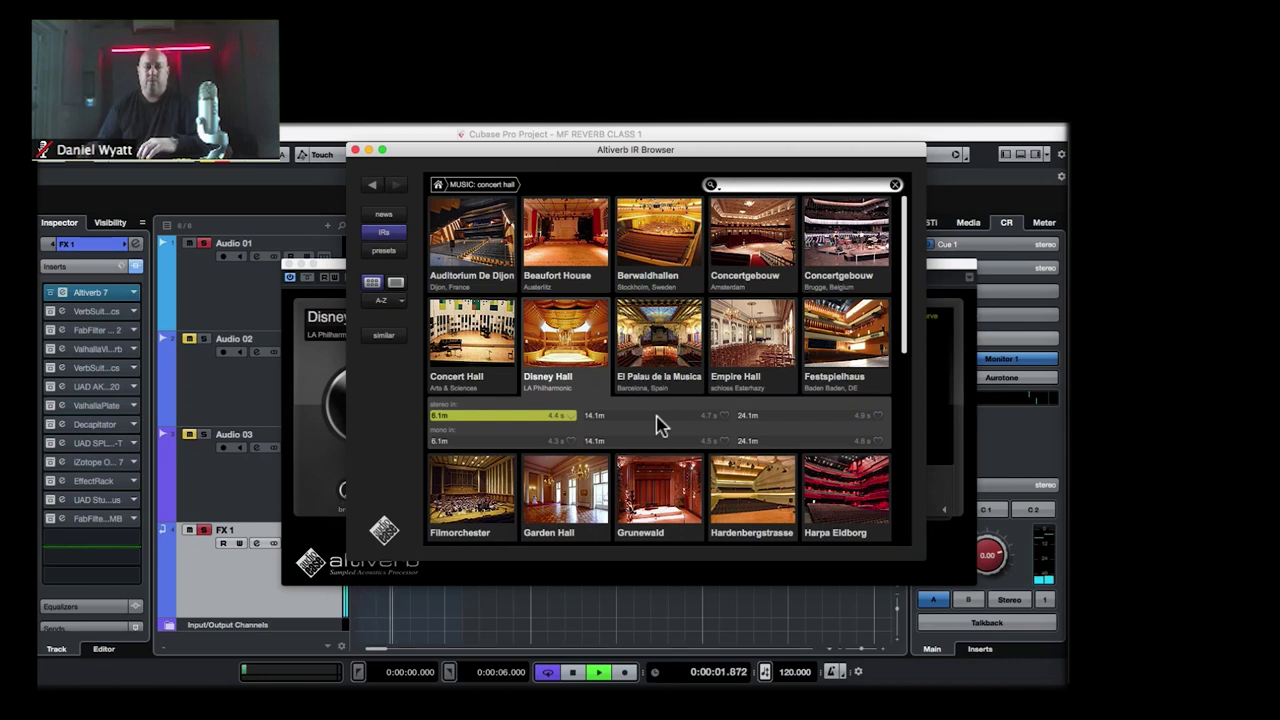
pyautogui.click(766, 419)
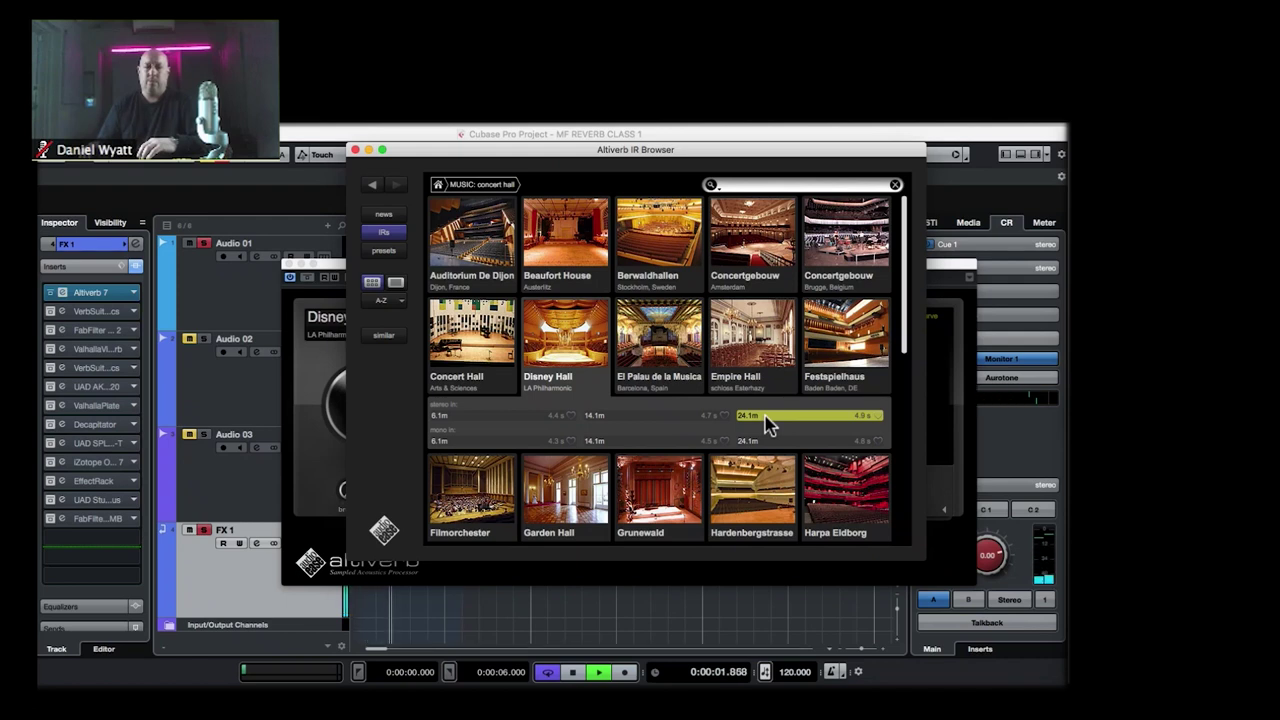
pyautogui.click(667, 356)
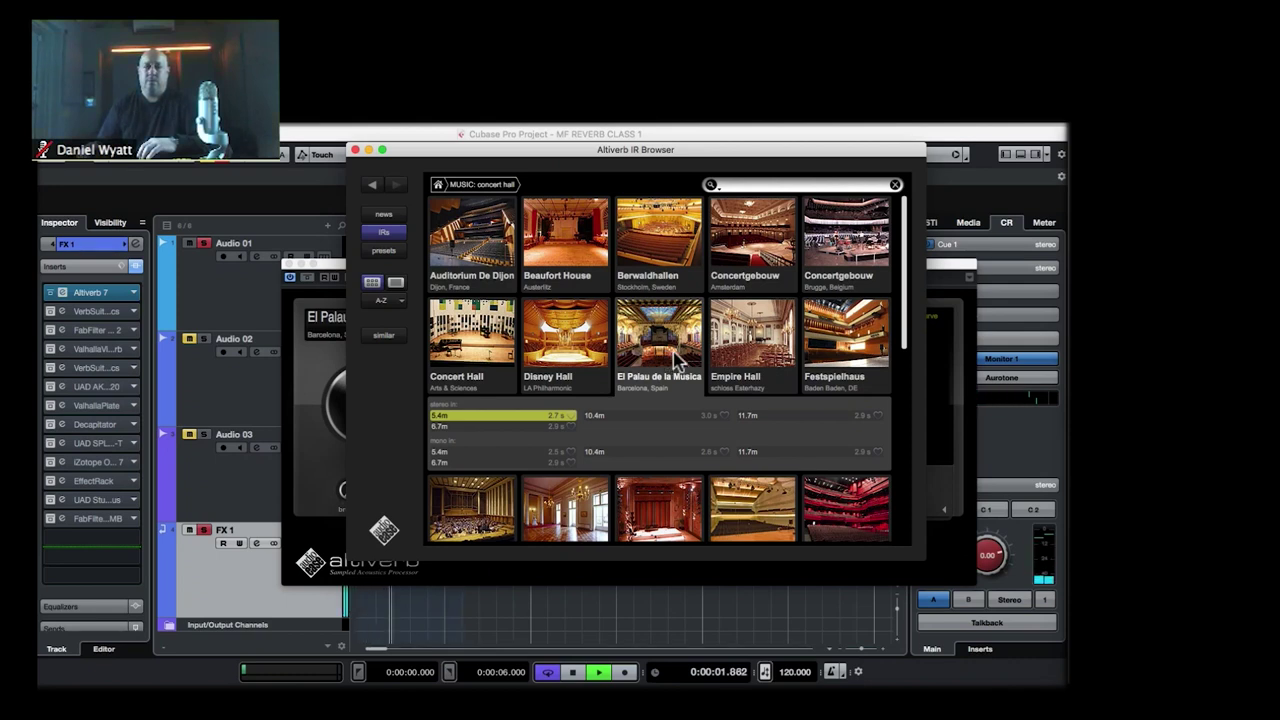
pyautogui.click(768, 452)
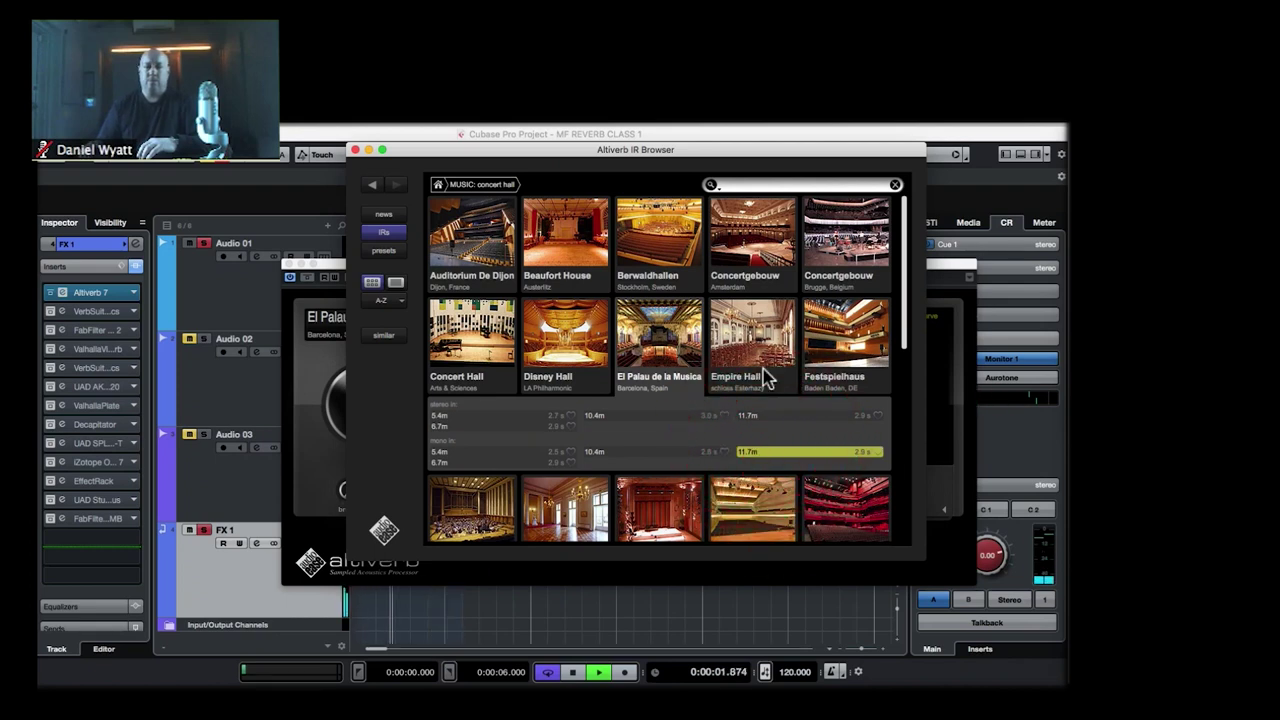
# - Audition Konserthuset and Haydn Hall's 21.2m stereo impulse response, then stop playback
pyautogui.scroll(-5, 766, 371)
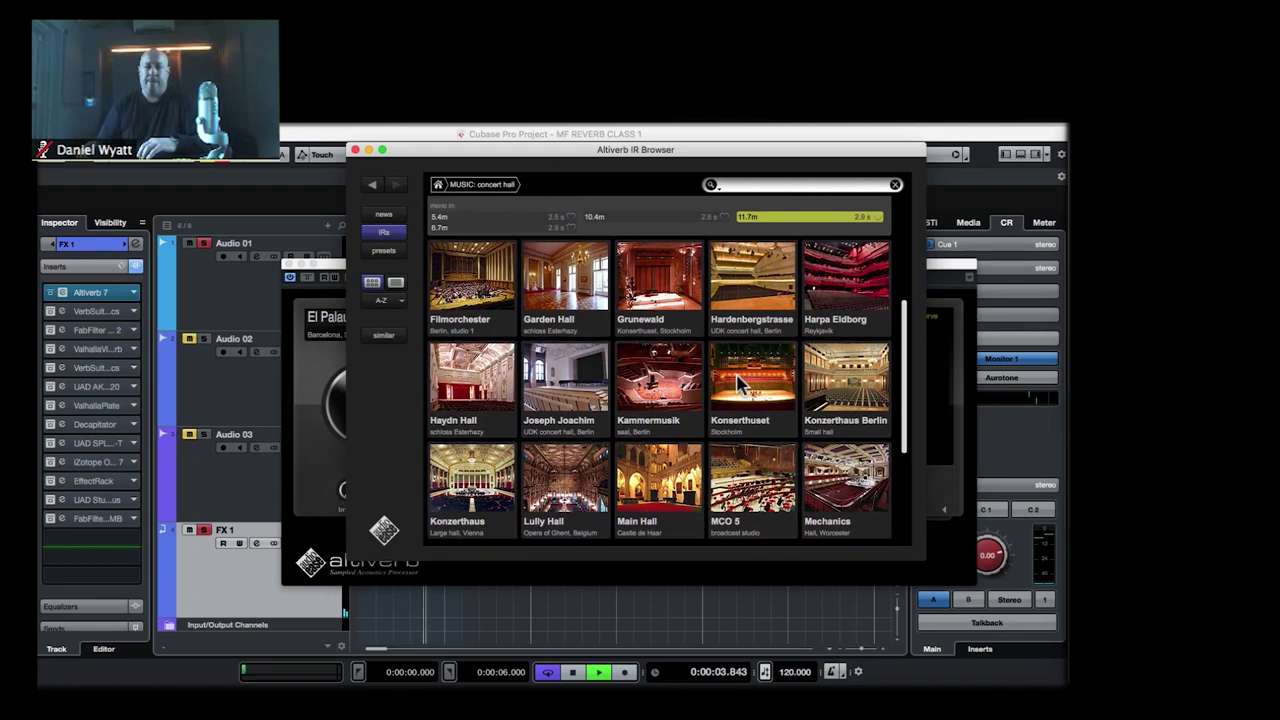
pyautogui.click(738, 377)
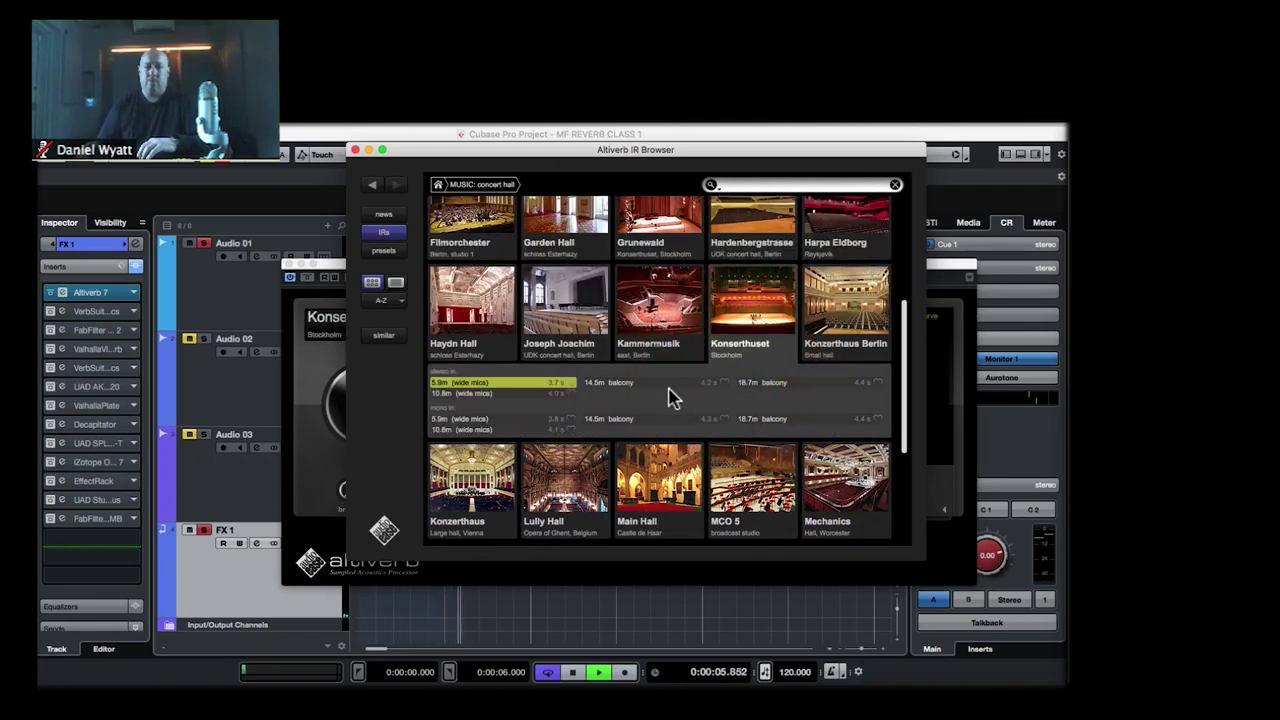
pyautogui.click(495, 325)
pyautogui.click(757, 390)
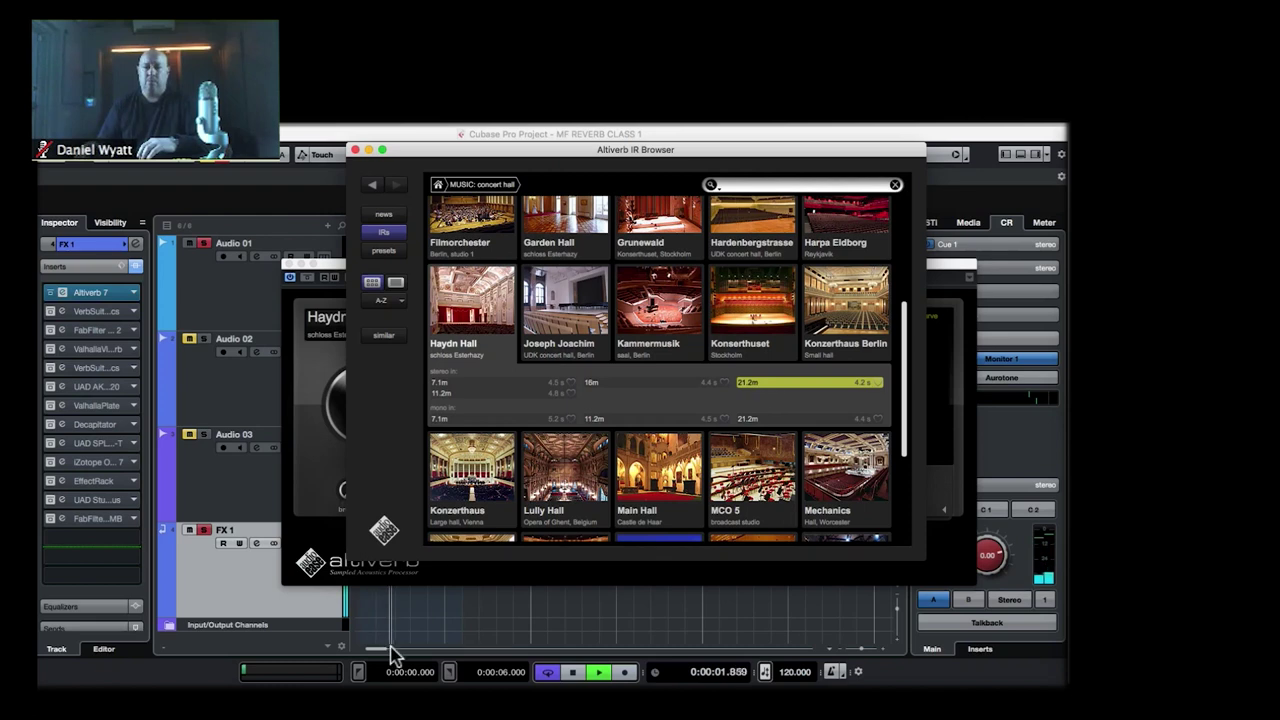
pyautogui.press('space')
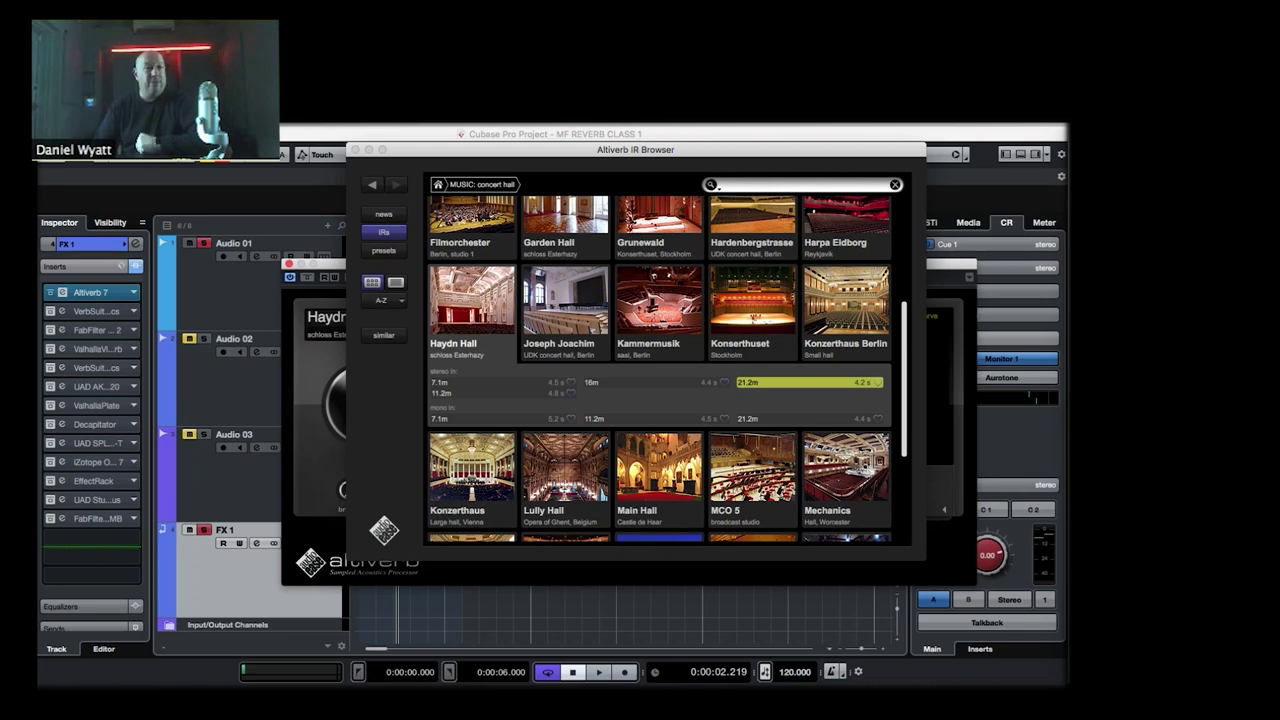
# - Show the religious category under Music in the IR browser and start project playback
pyautogui.click(438, 186)
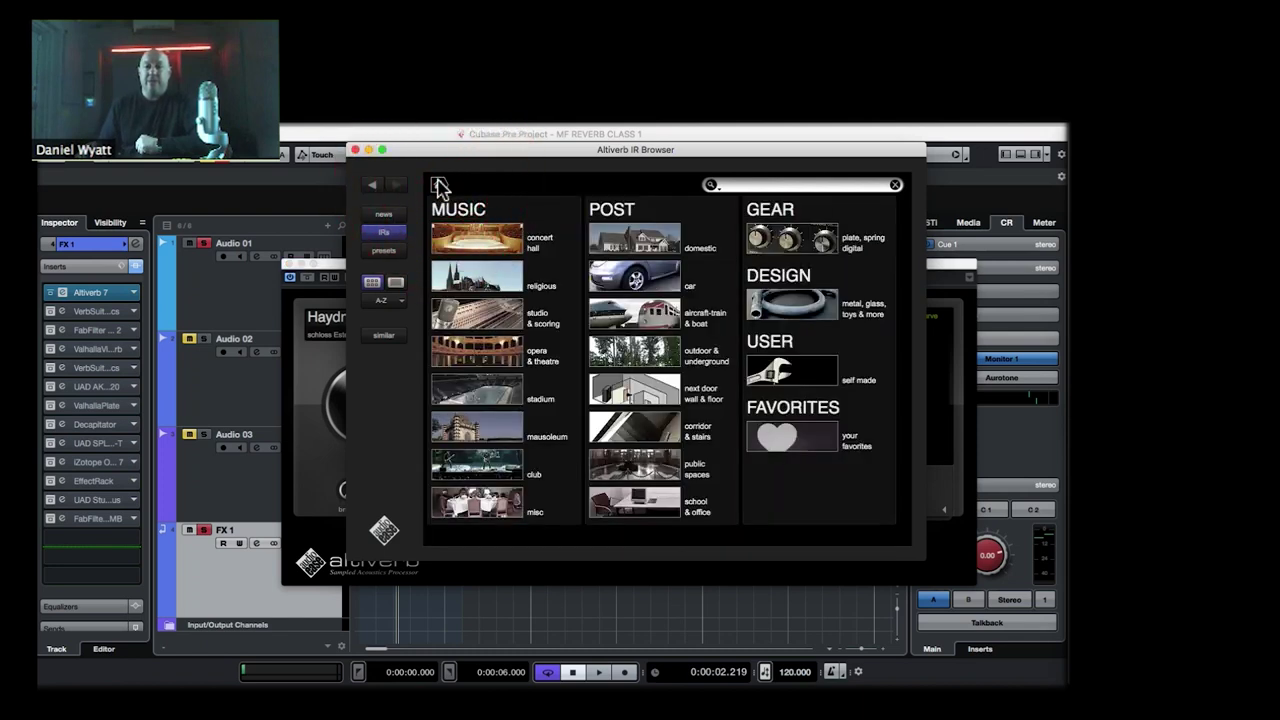
pyautogui.click(475, 287)
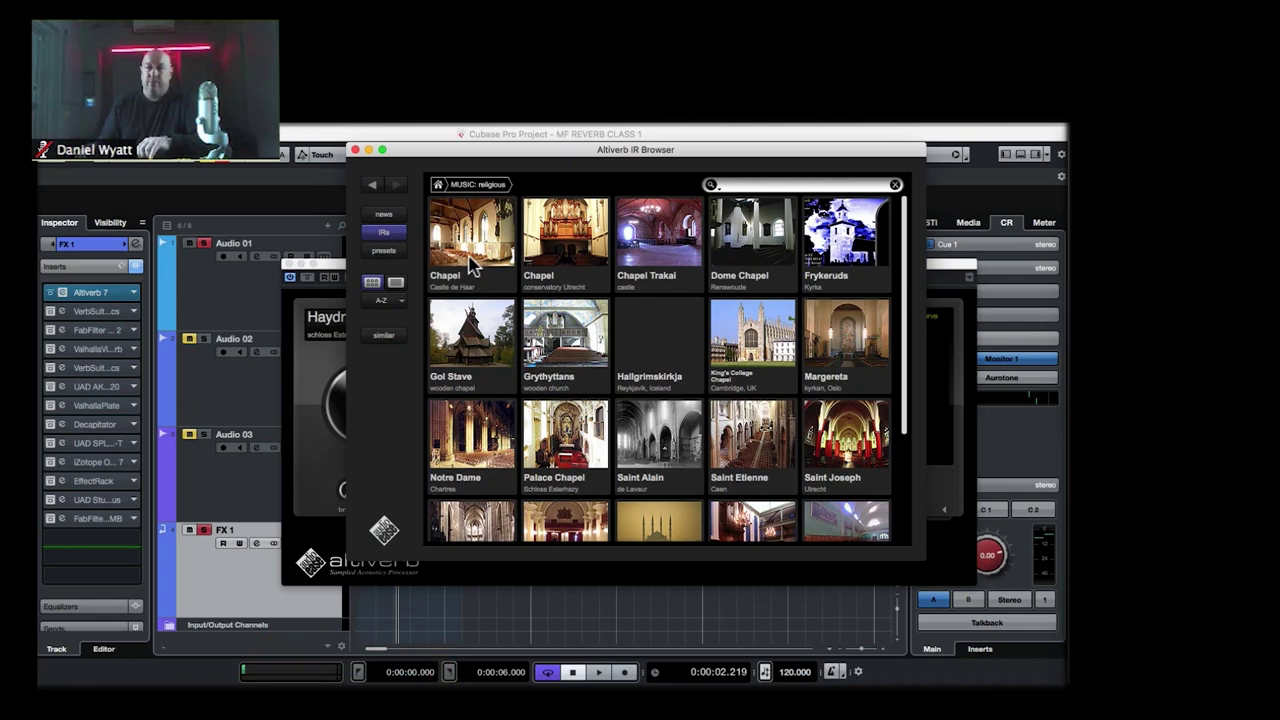
pyautogui.click(483, 635)
pyautogui.press('space')
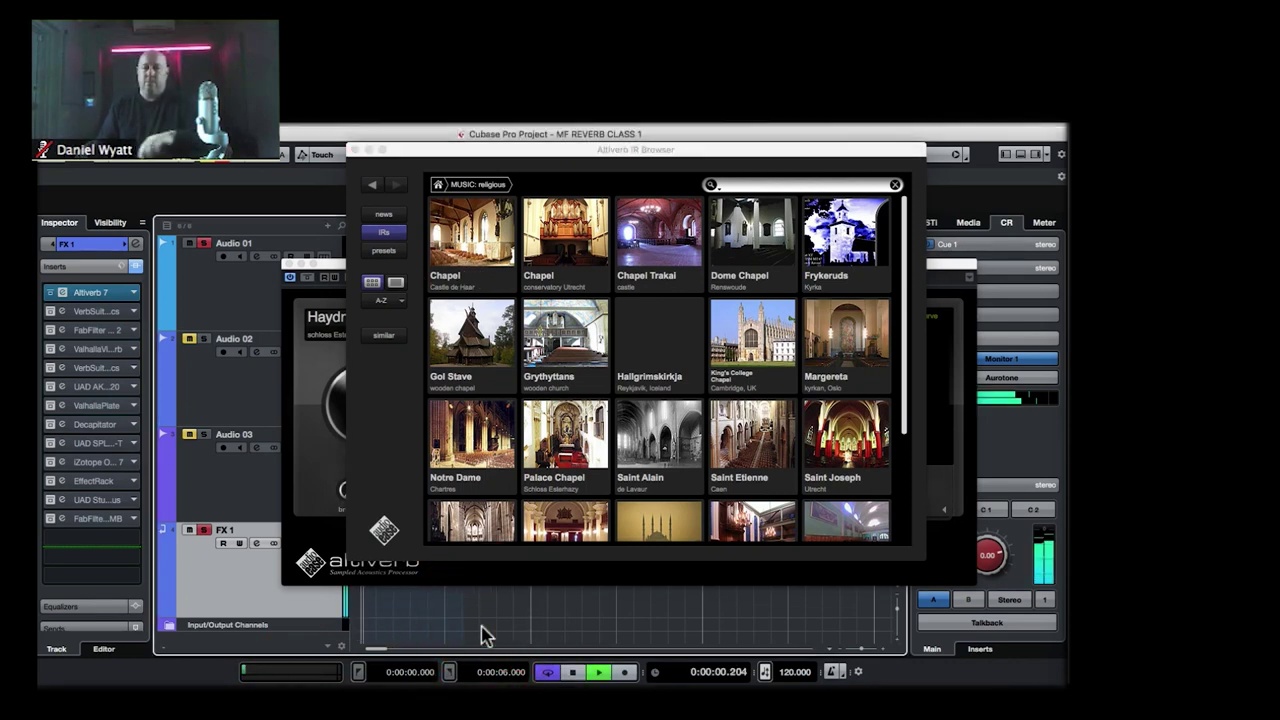
# - Audition the Castle de Haar chapel, Chapel Trakai, Grythyttans and Saint Alain impulse responses
pyautogui.click(462, 245)
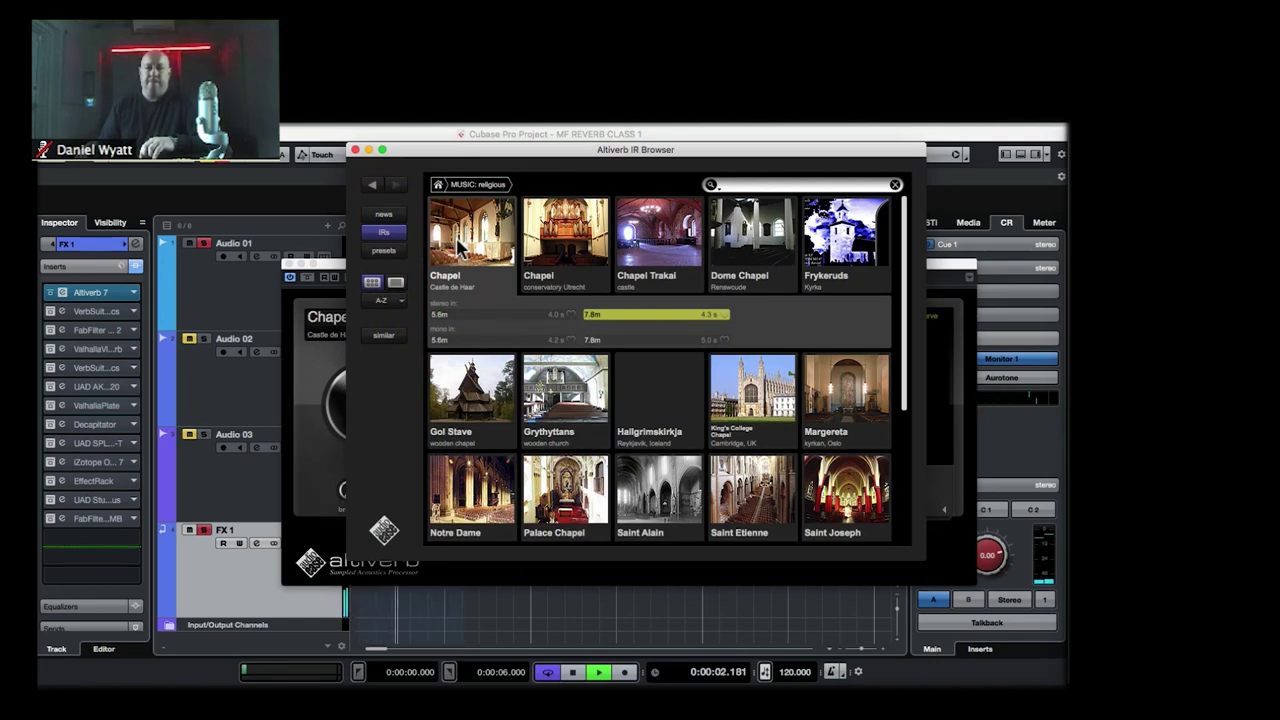
pyautogui.click(645, 273)
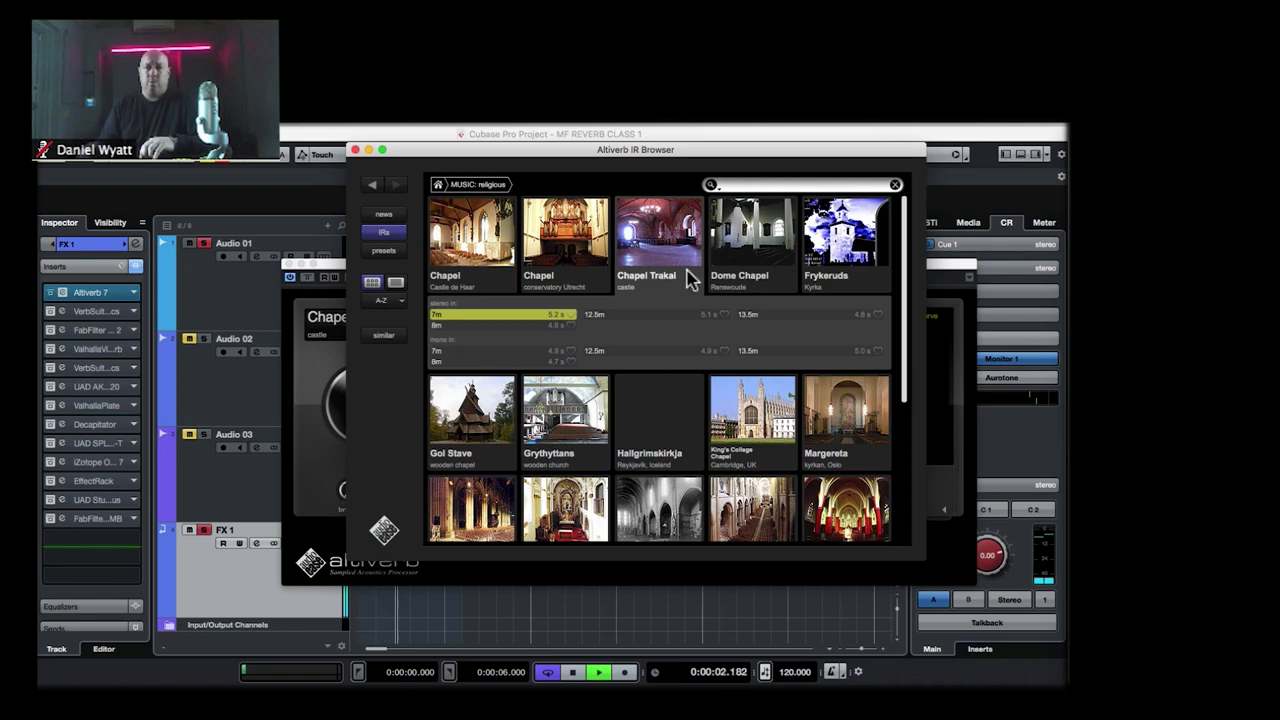
pyautogui.click(580, 432)
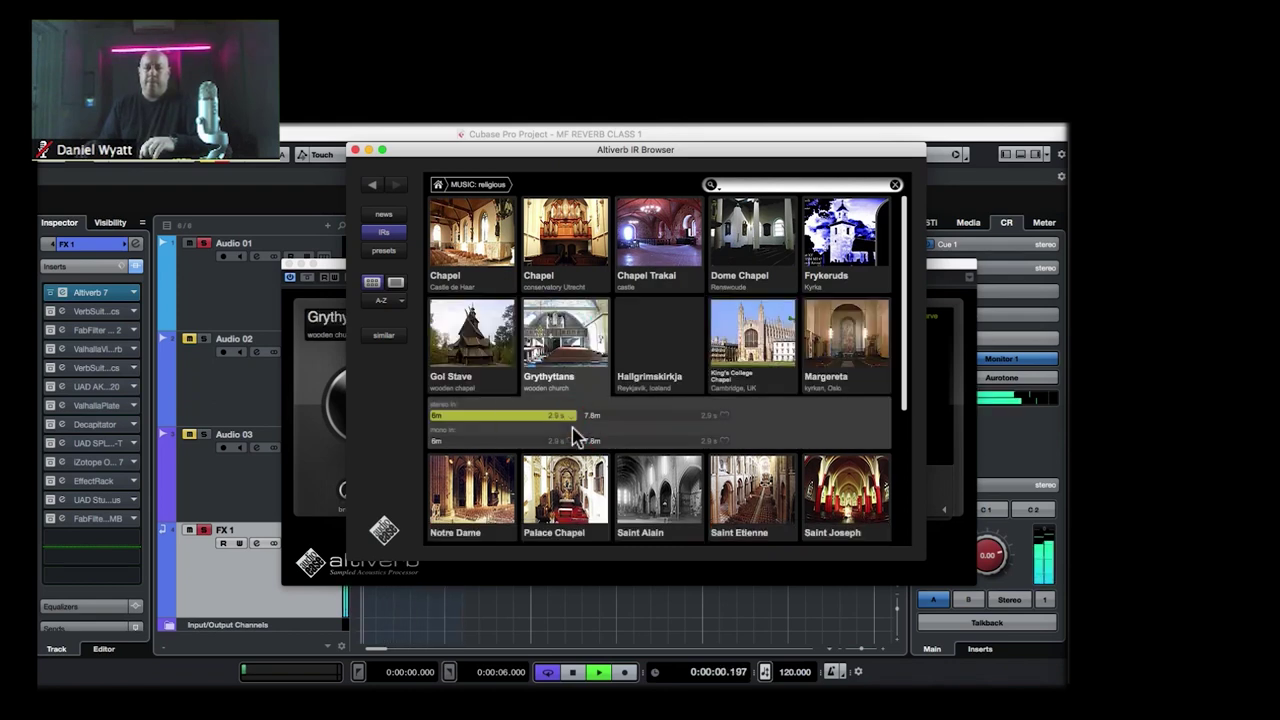
pyautogui.click(632, 503)
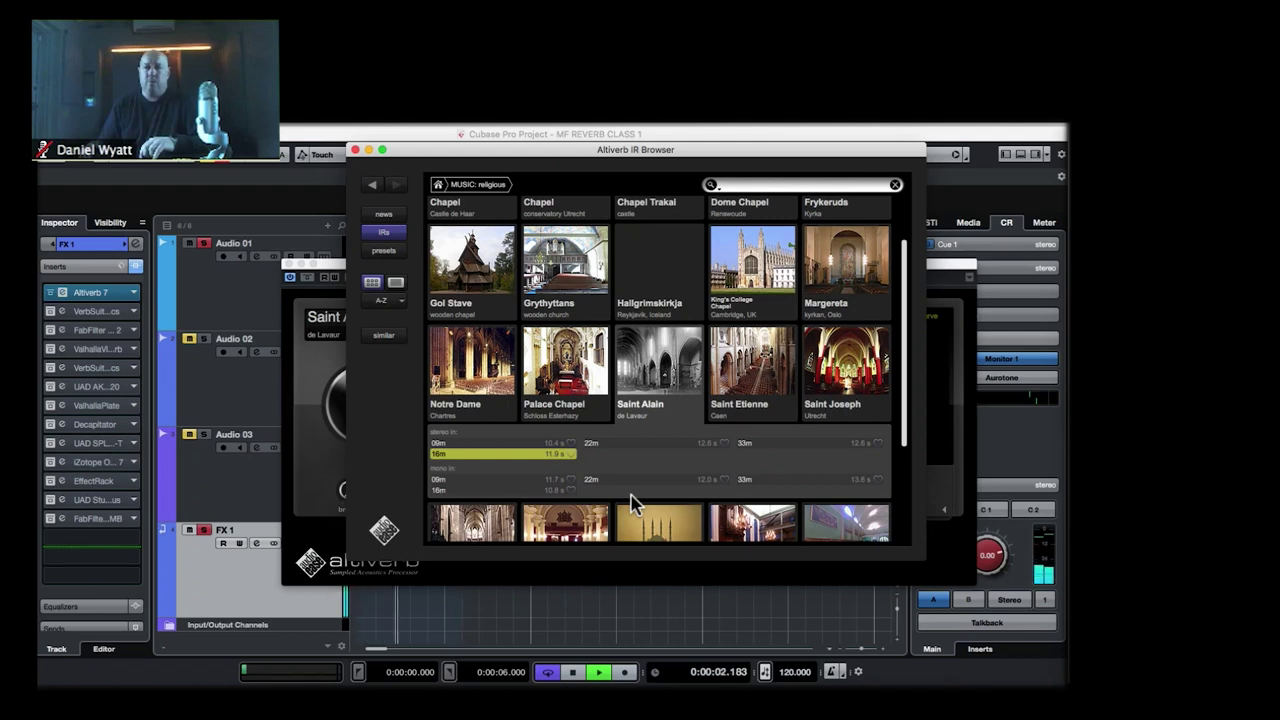
# - Audition Saint Etienne's 12m omni impulse response, then load Saint Ouen's 12.5m omni
pyautogui.click(755, 388)
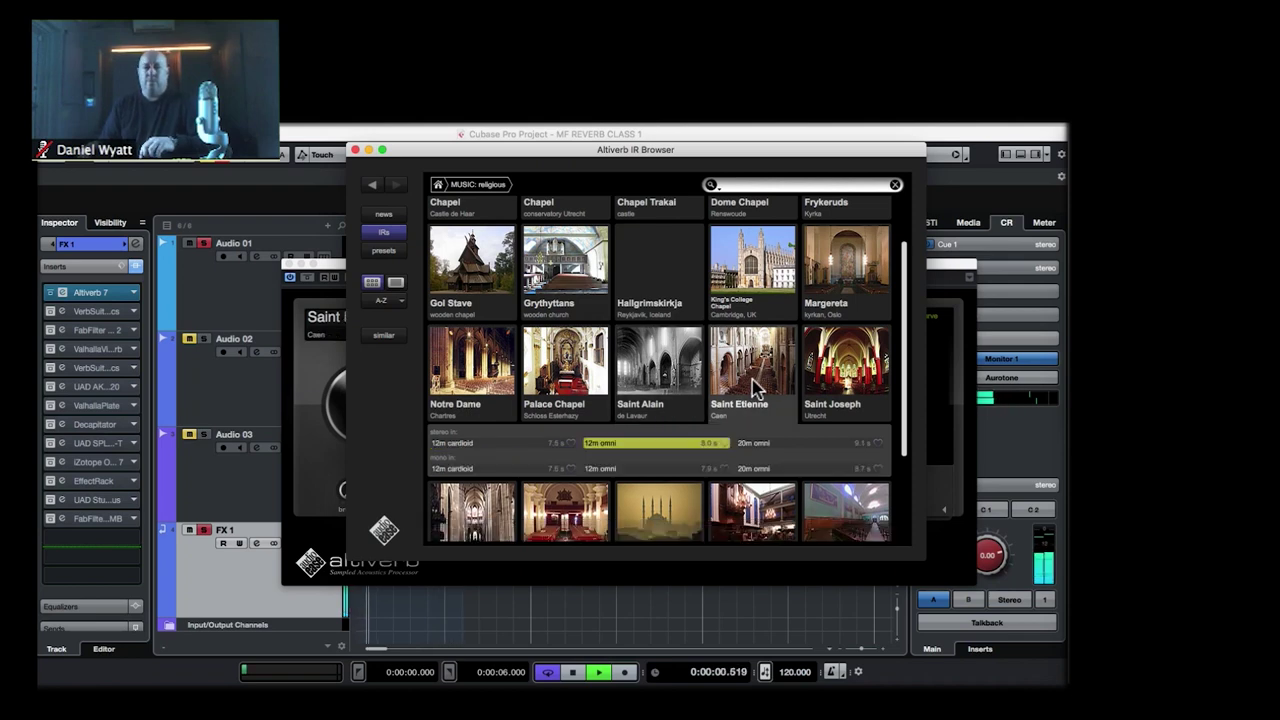
pyautogui.scroll(-3, 755, 388)
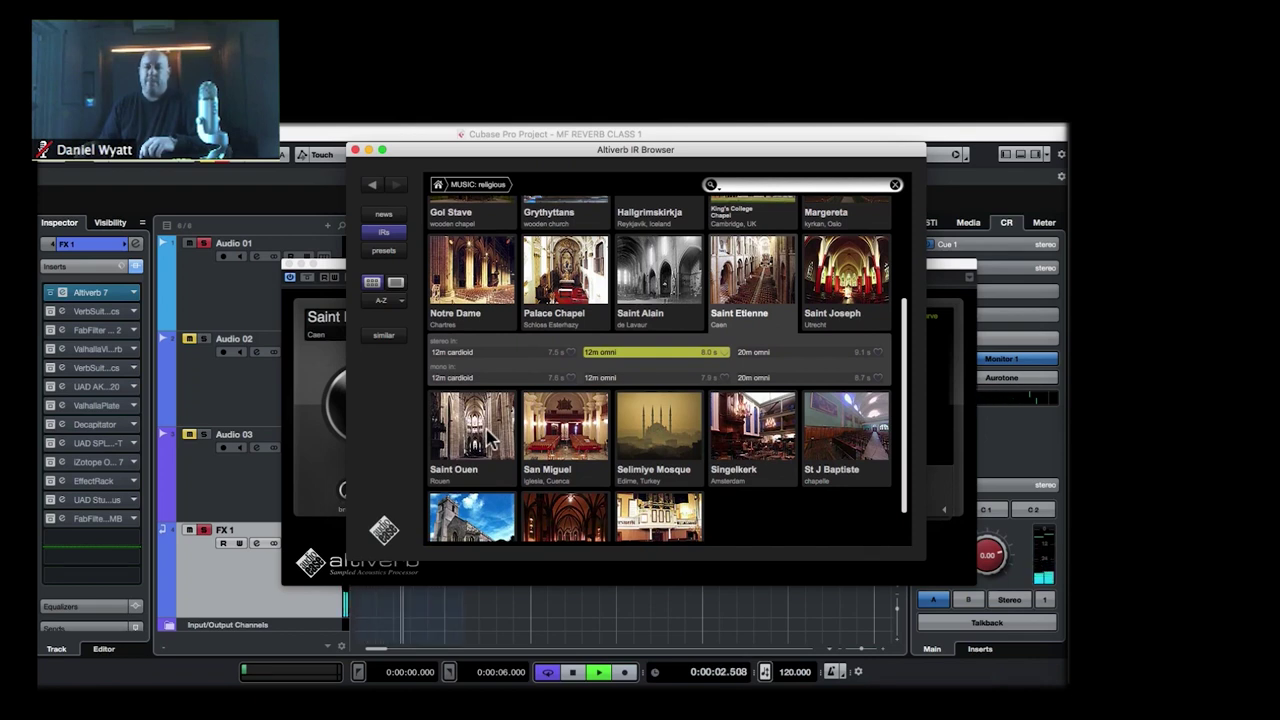
pyautogui.click(490, 437)
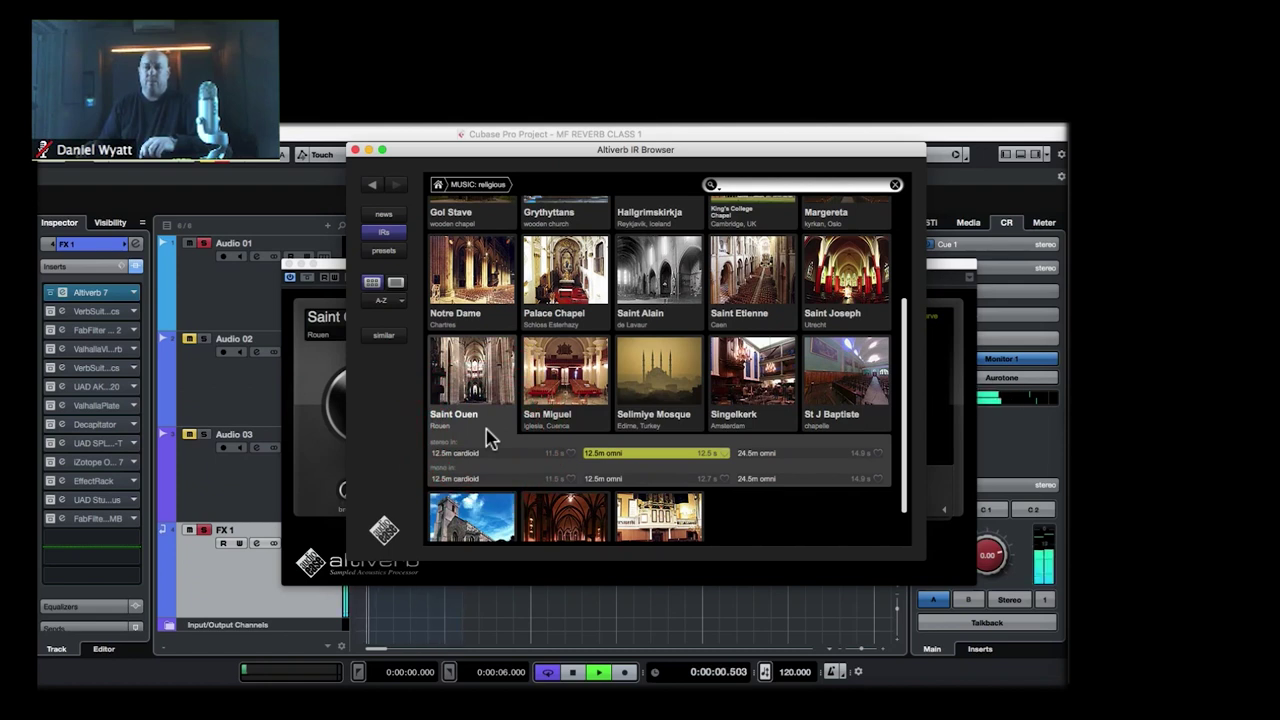
pyautogui.click(467, 485)
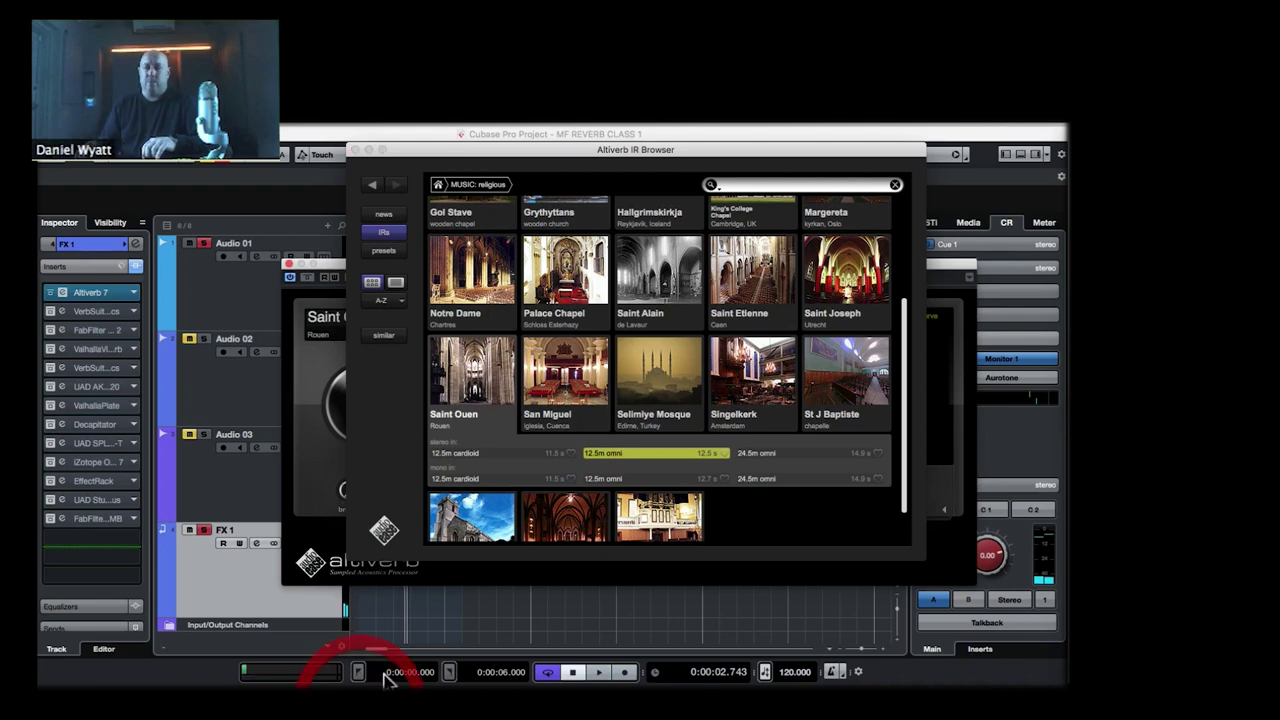
# - Stop project playback and return the IR browser to its category overview
pyautogui.click(450, 612)
pyautogui.press('space')
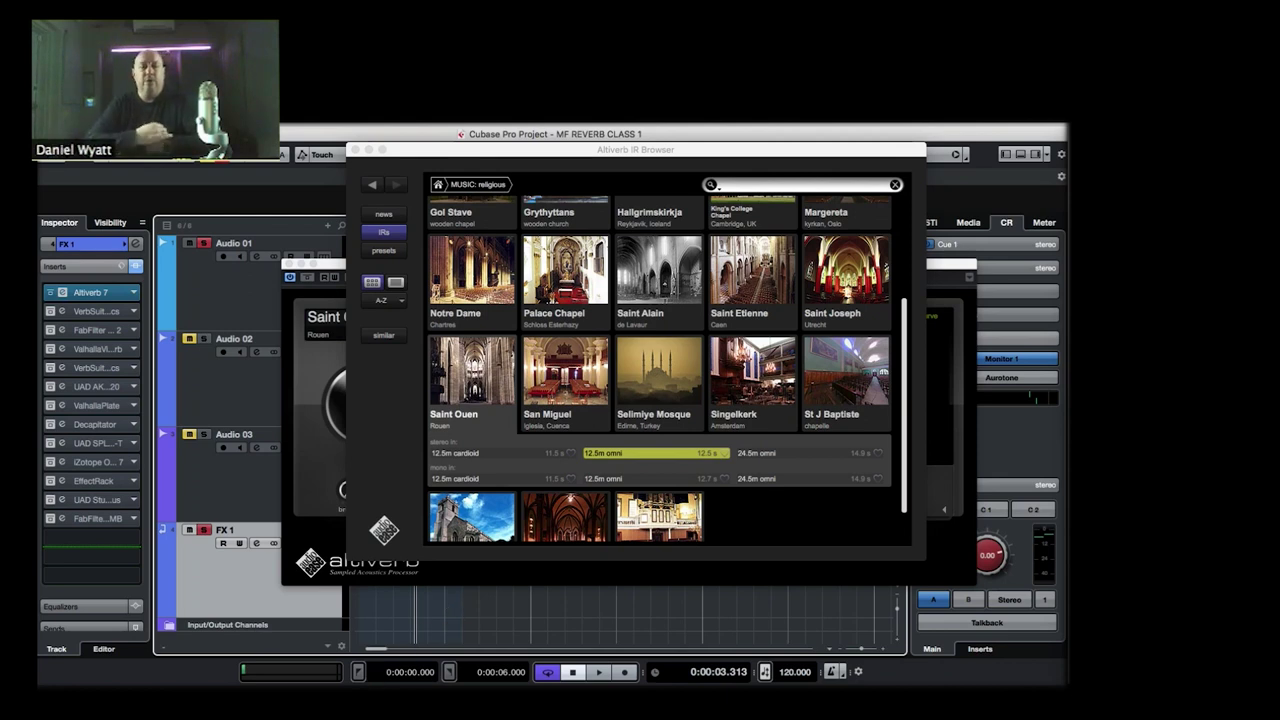
pyautogui.click(438, 184)
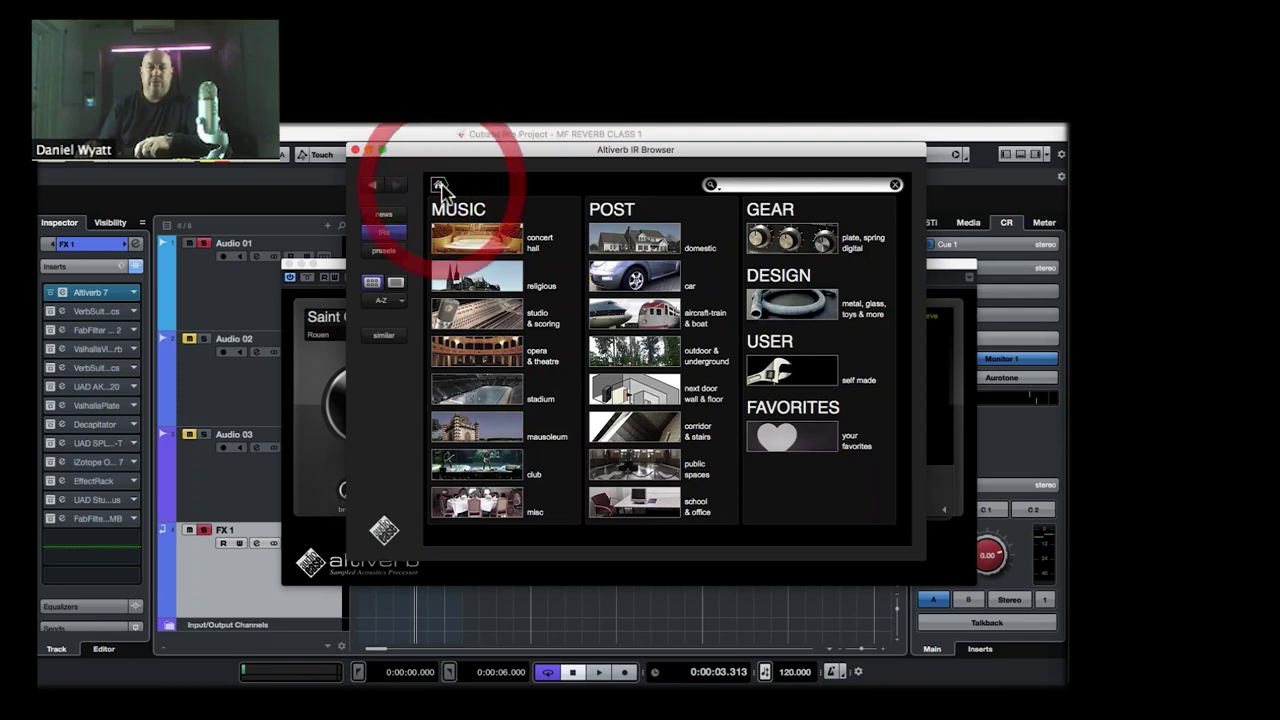
# - Show the studio & scoring category under Music and audition the 20th c. Fox scoring stage impulse response with project playback running
pyautogui.click(471, 318)
pyautogui.click(307, 675)
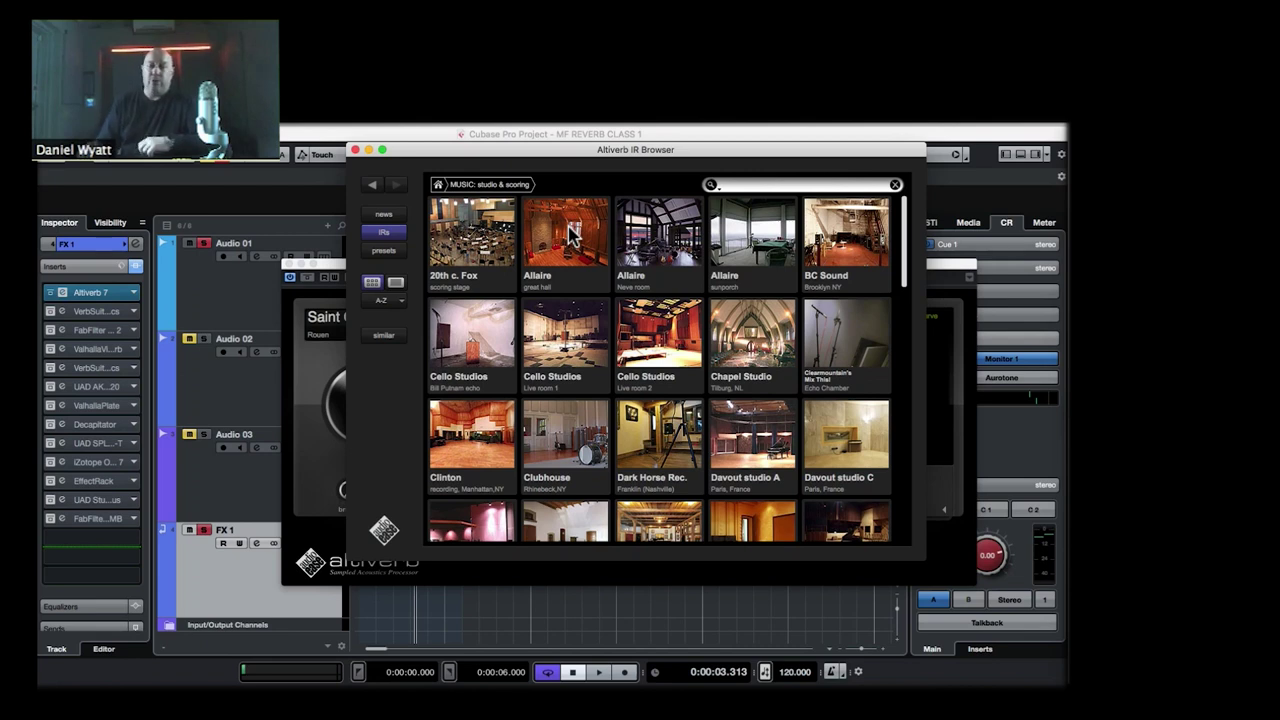
pyautogui.click(478, 280)
pyautogui.press('space')
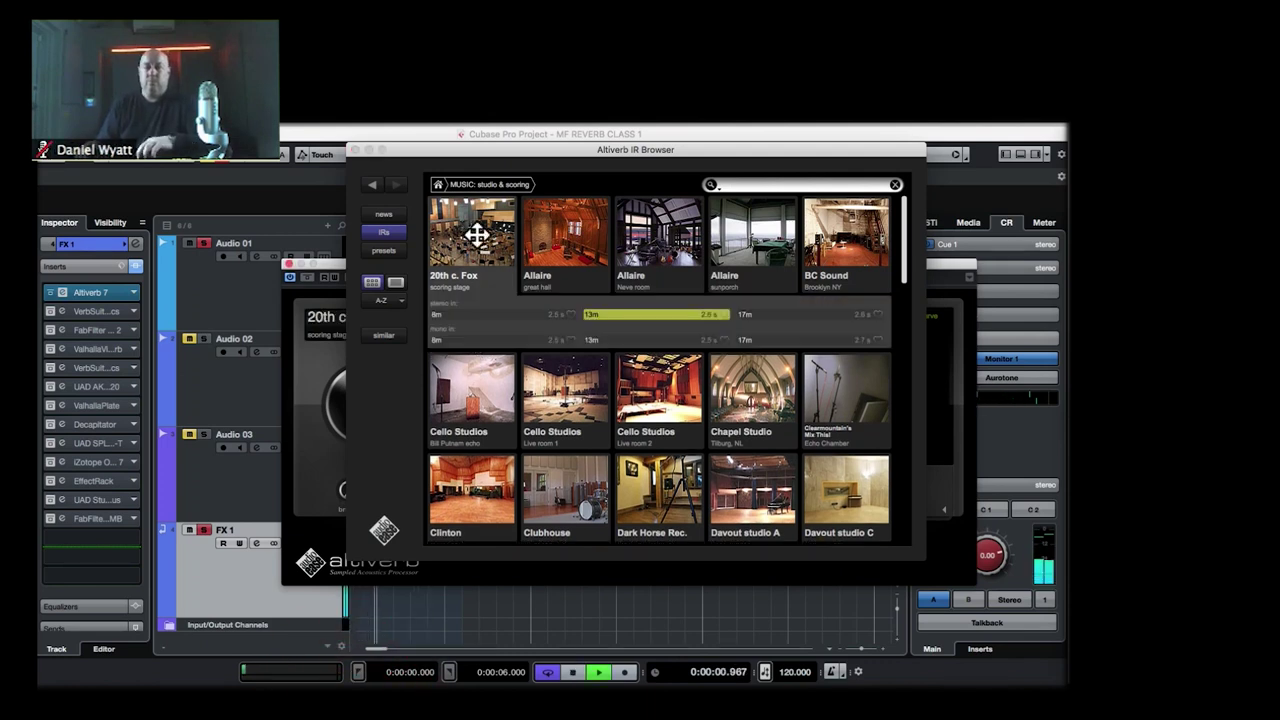
# - Audition the Allaire great hall, Neve room and sunporch impulse responses, followed by BC Sound and Chapel Studio
pyautogui.click(568, 246)
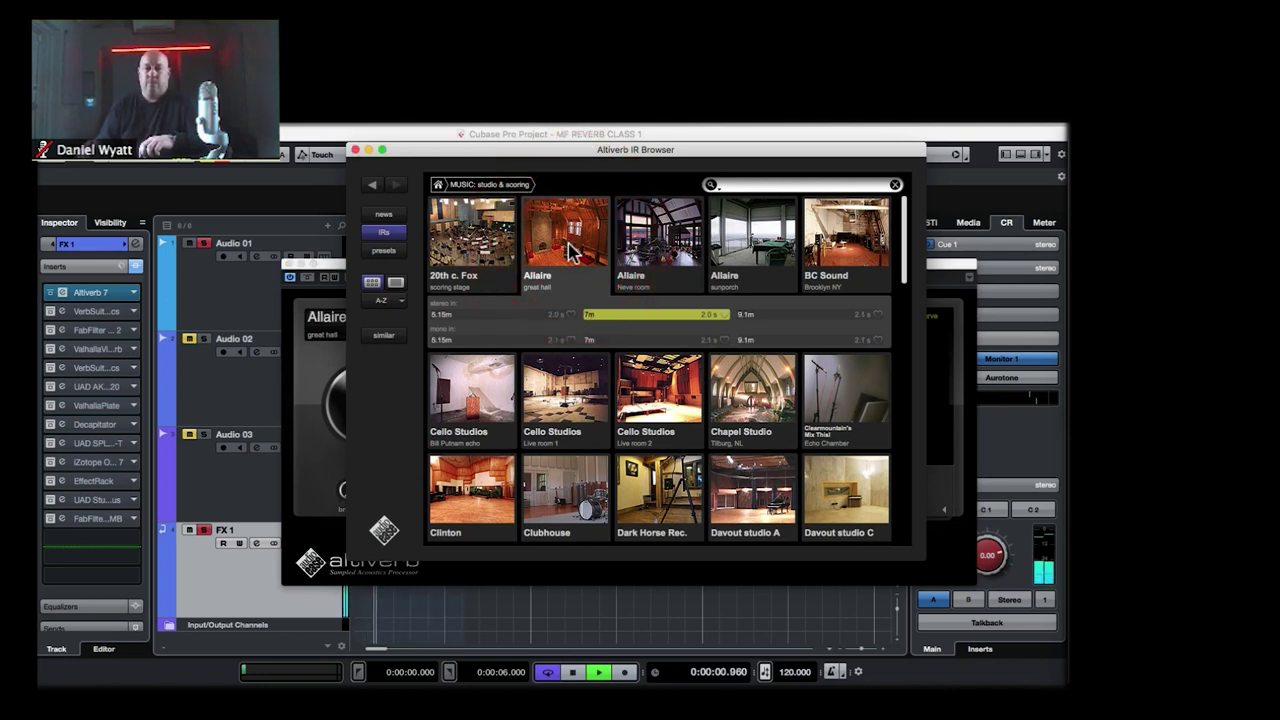
pyautogui.click(640, 240)
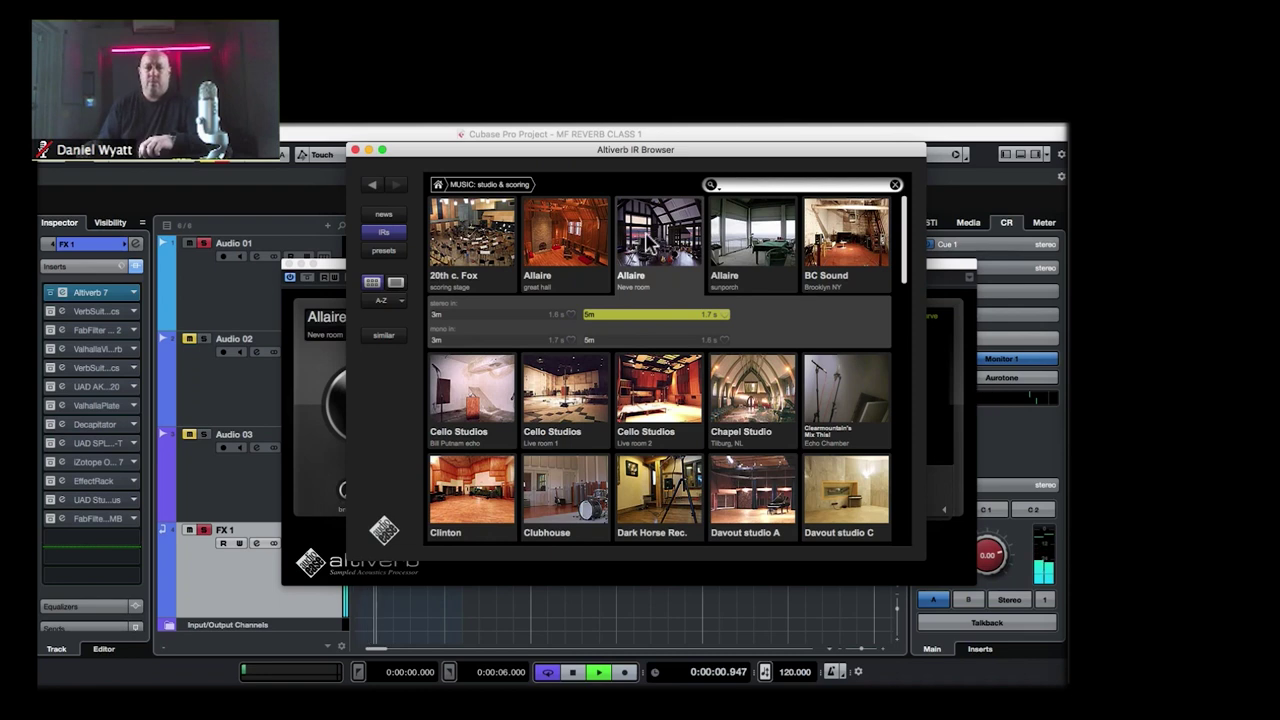
pyautogui.click(752, 253)
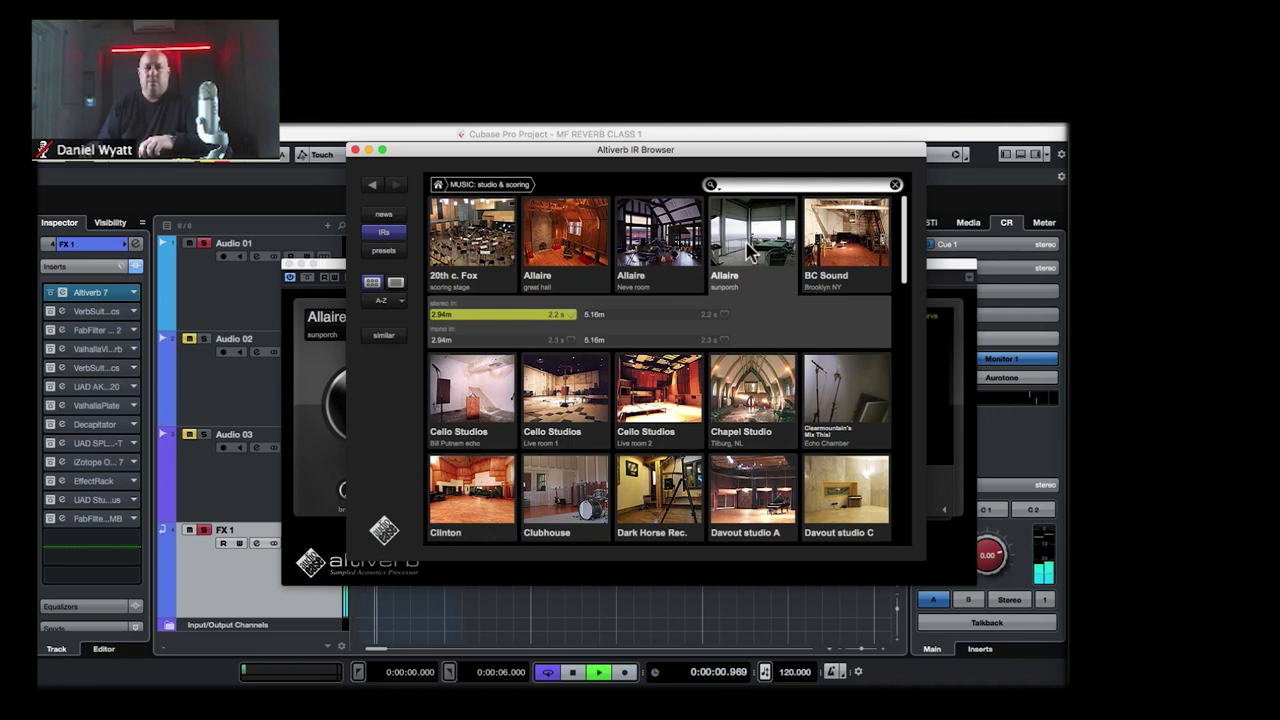
pyautogui.click(824, 257)
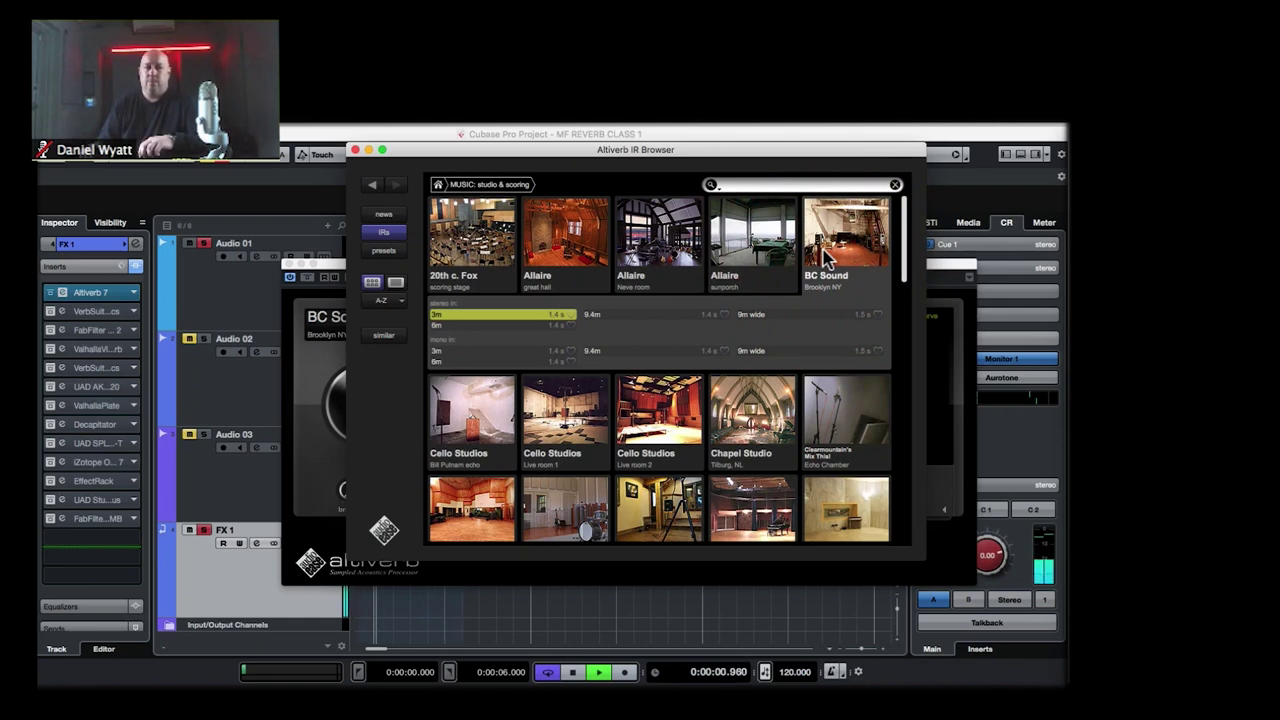
pyautogui.click(774, 430)
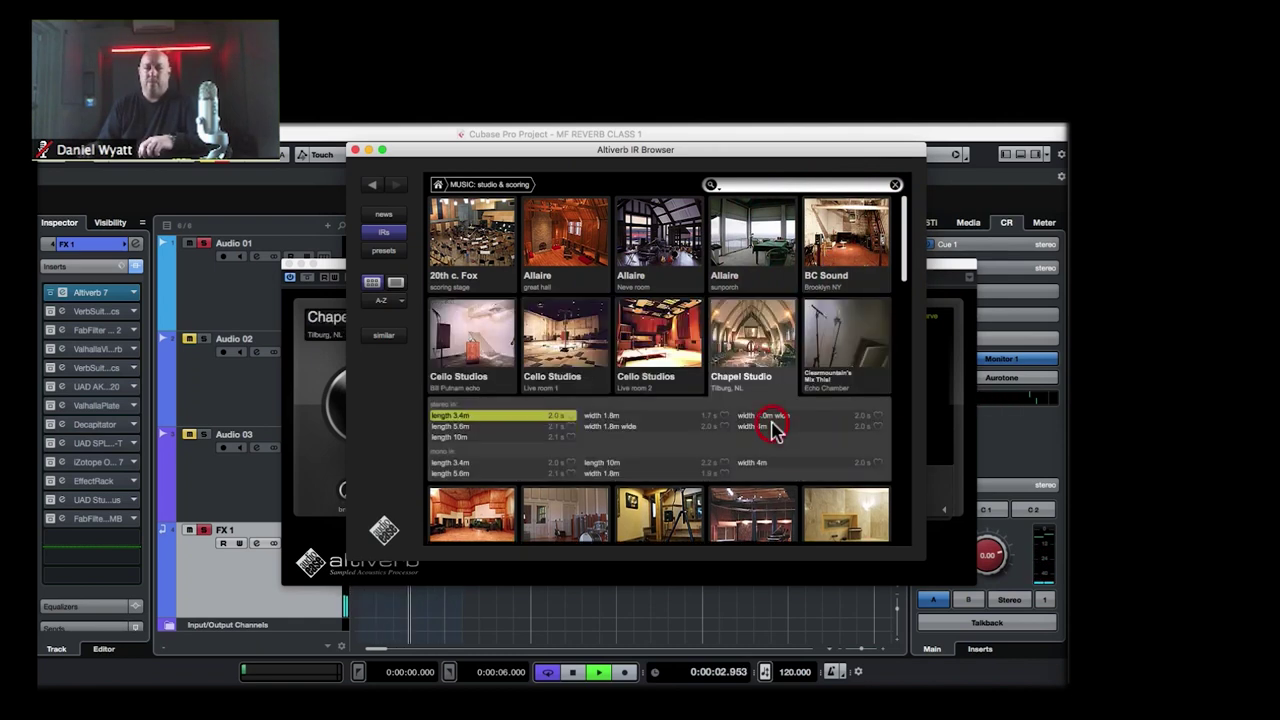
# - Audition the Jet Studio live room, Let em in Studios and Motherbrain Studio impulse responses
pyautogui.scroll(-5, 774, 430)
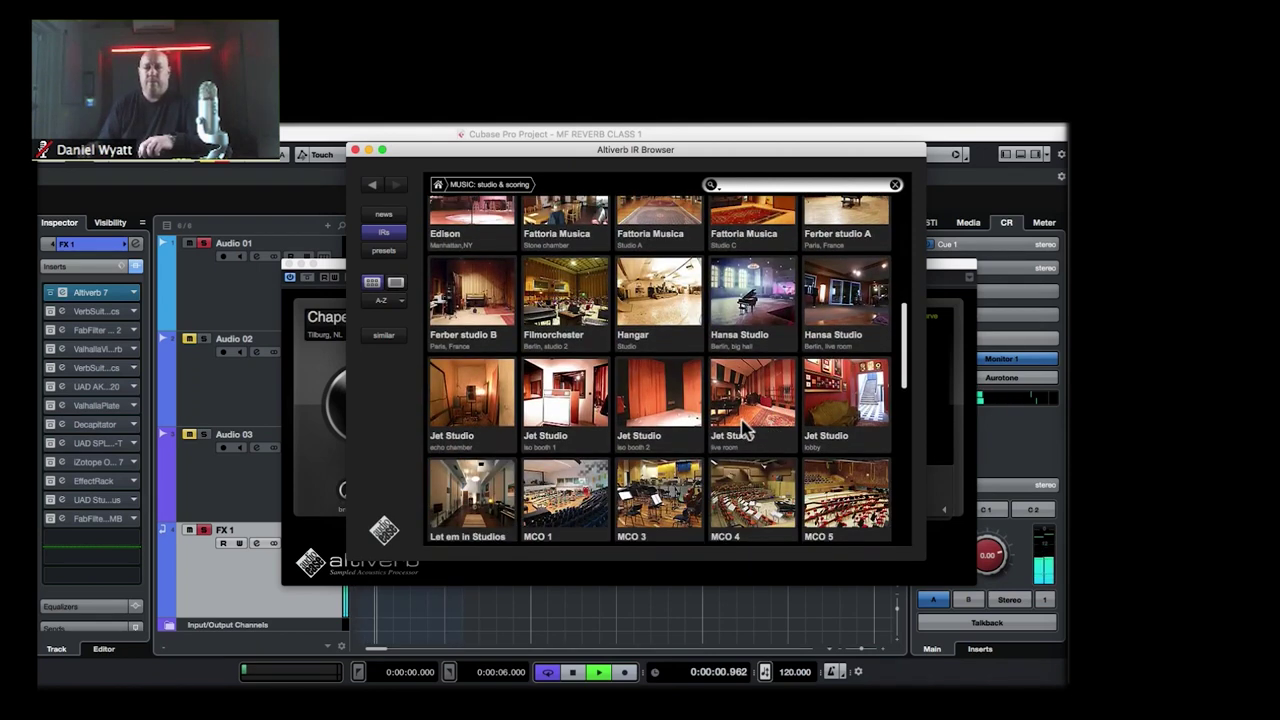
pyautogui.click(728, 414)
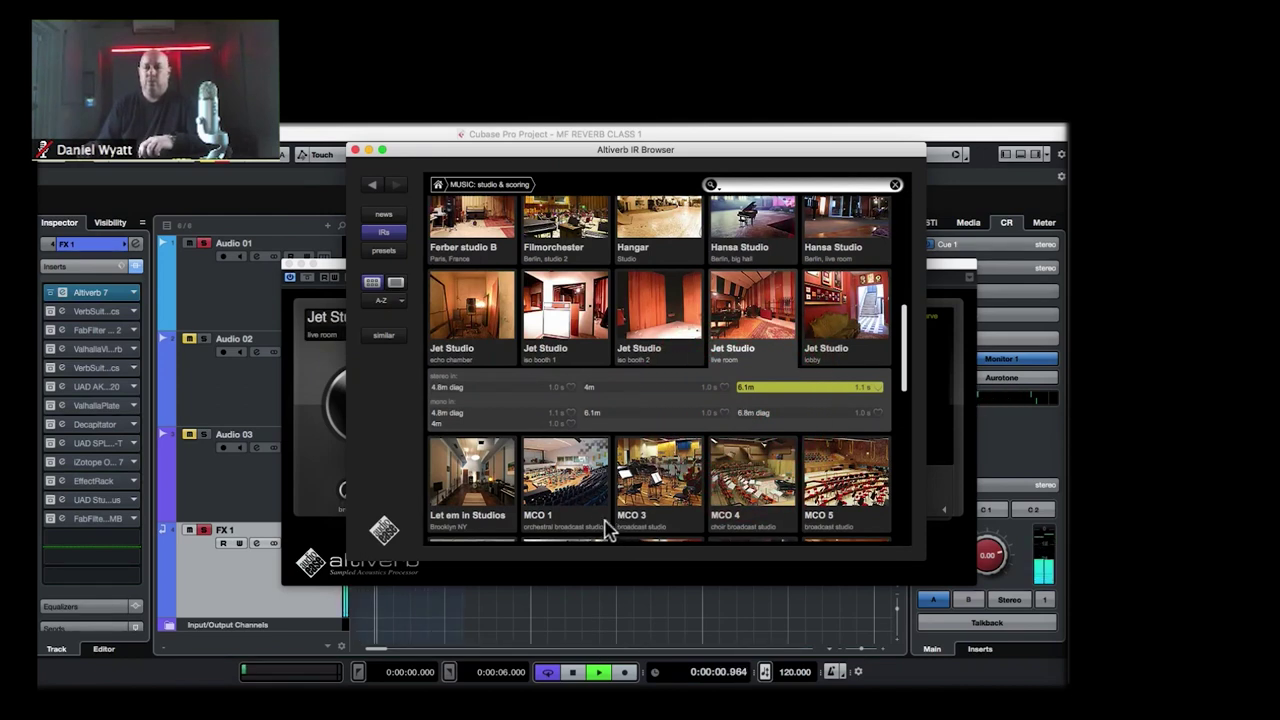
pyautogui.click(492, 502)
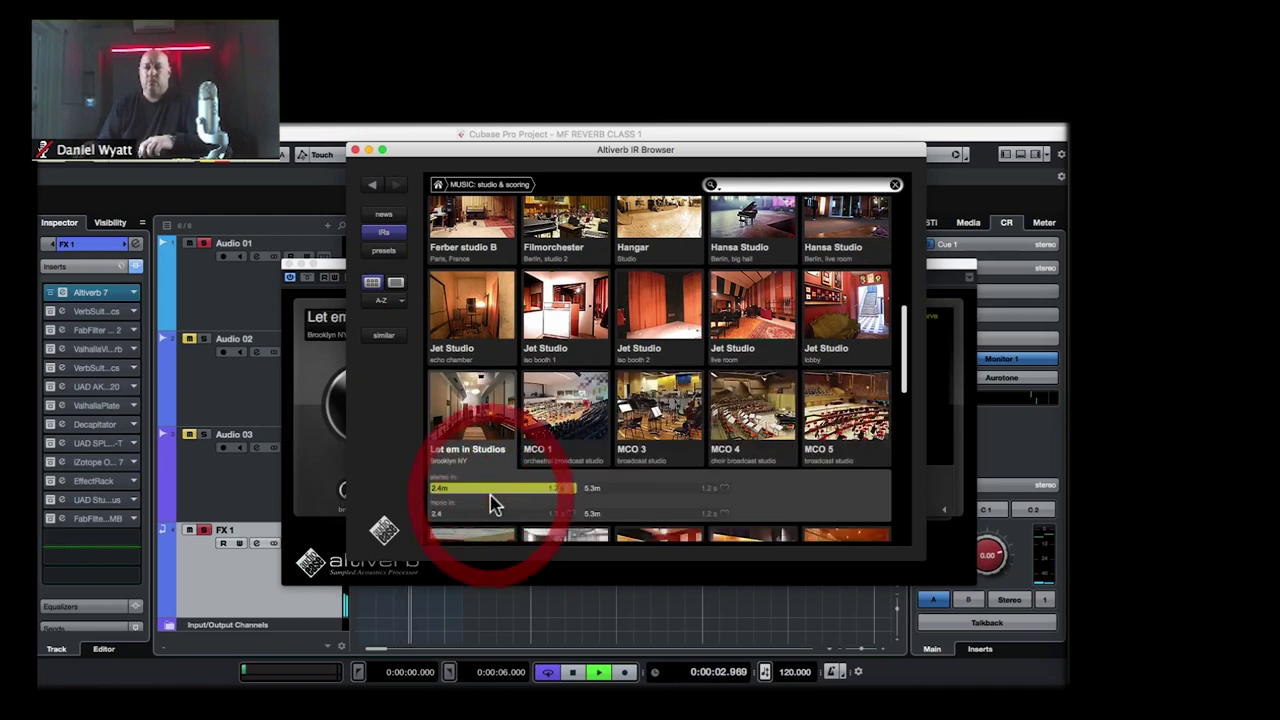
pyautogui.scroll(-3, 698, 455)
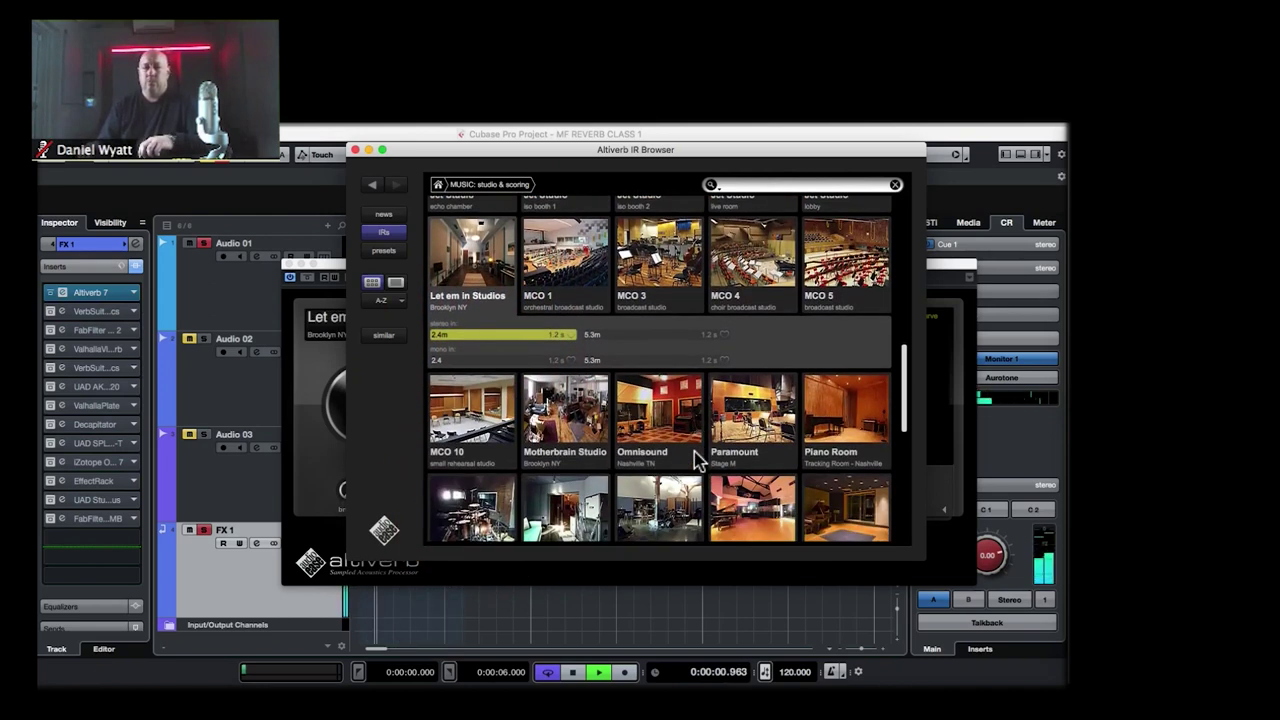
pyautogui.scroll(-3, 698, 458)
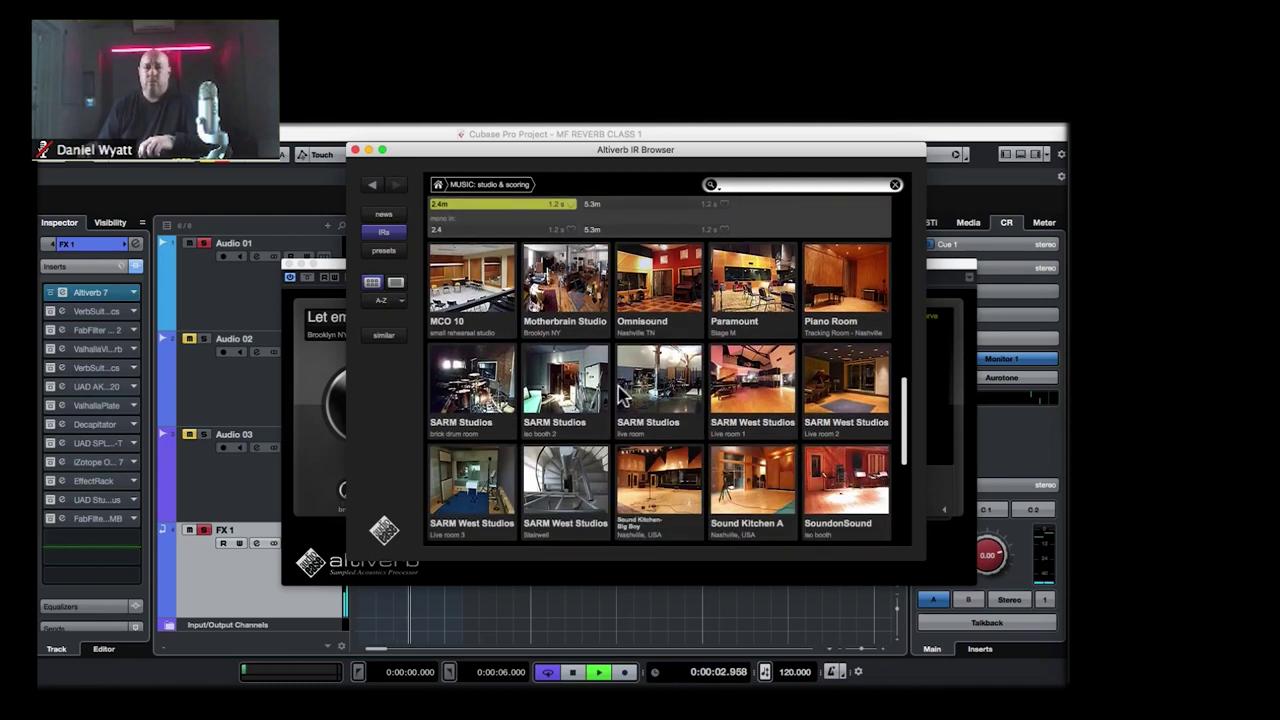
pyautogui.click(566, 305)
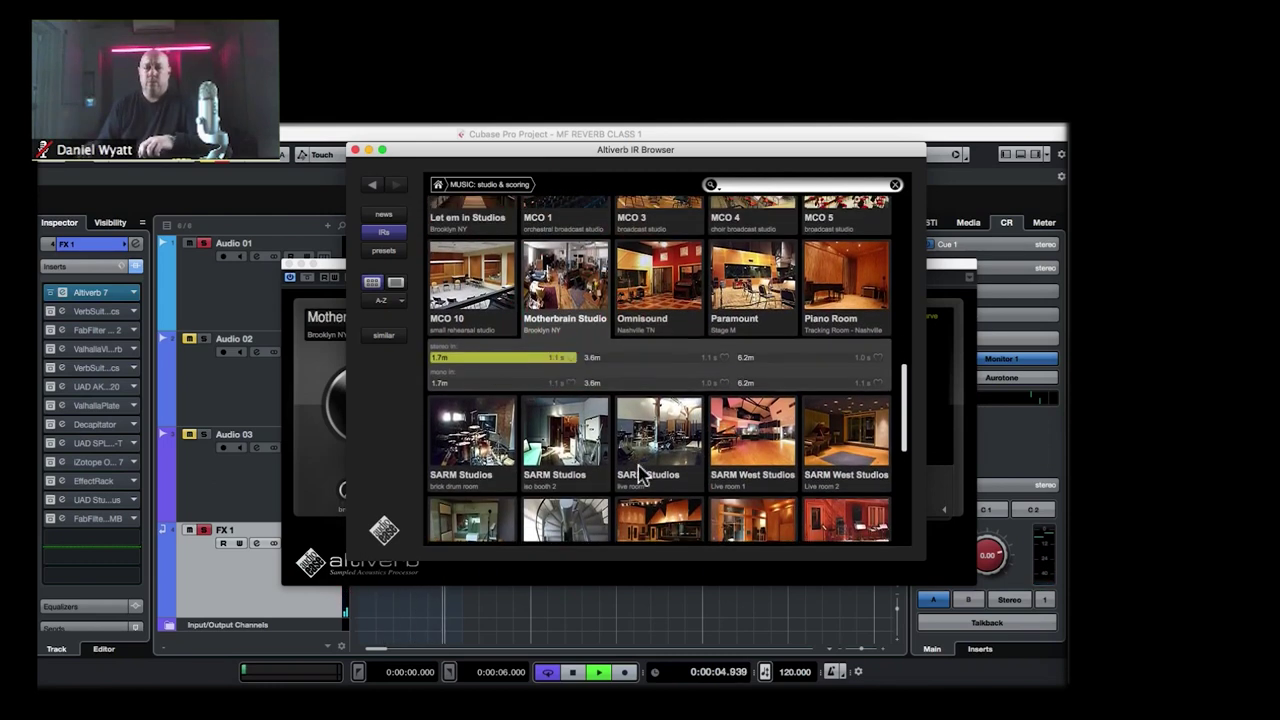
# - Audition the Stone Room tracking room and the SoundonSound live room and iso booth impulse responses
pyautogui.scroll(-5, 645, 471)
pyautogui.scroll(-1, 641, 474)
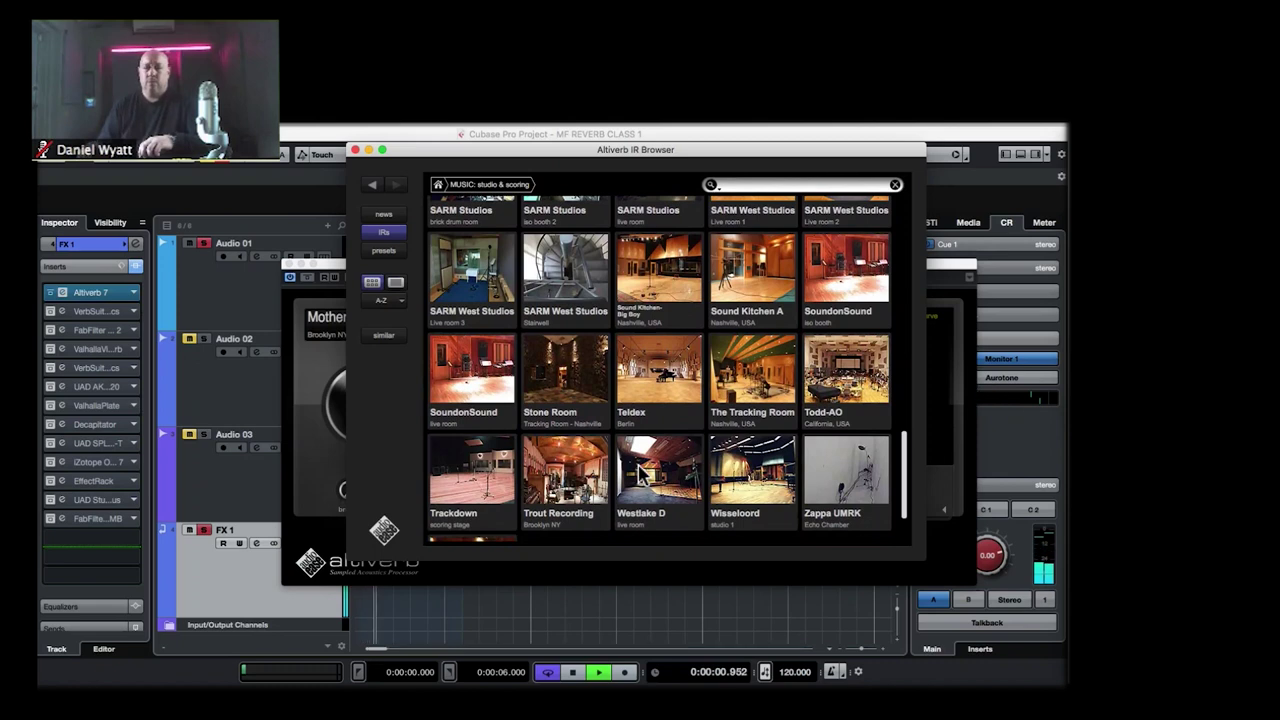
pyautogui.click(571, 408)
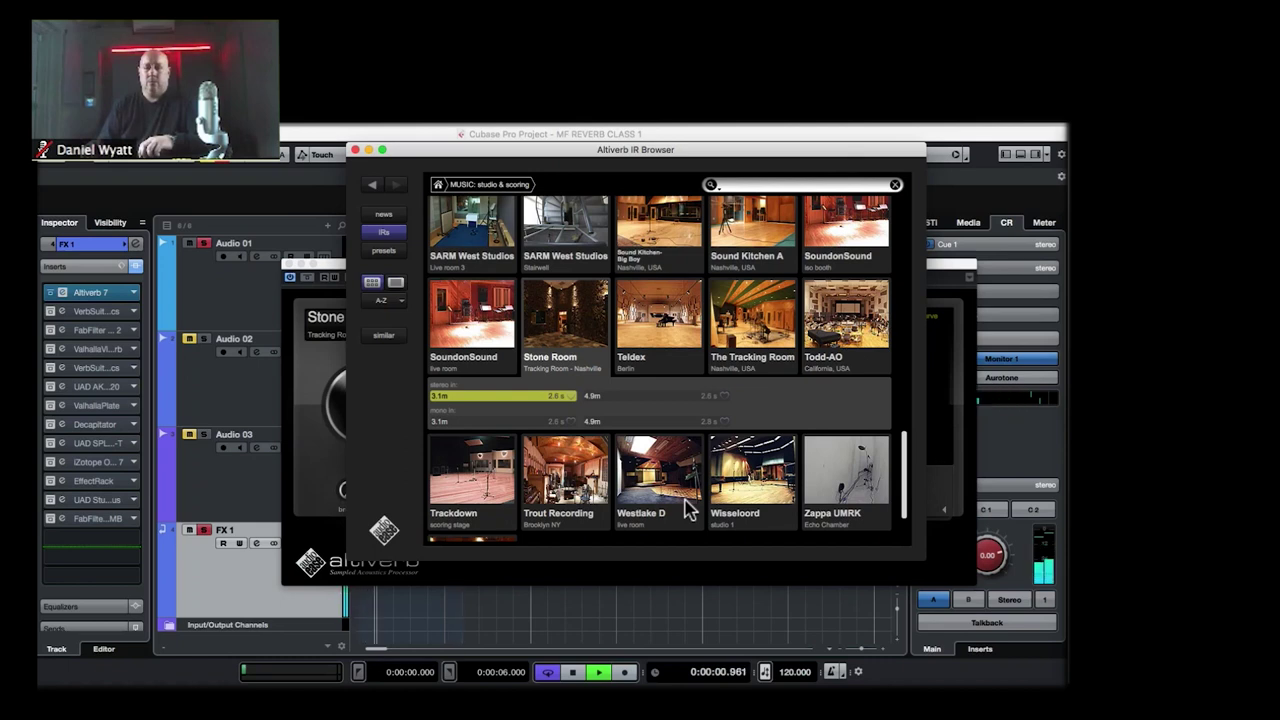
pyautogui.click(484, 342)
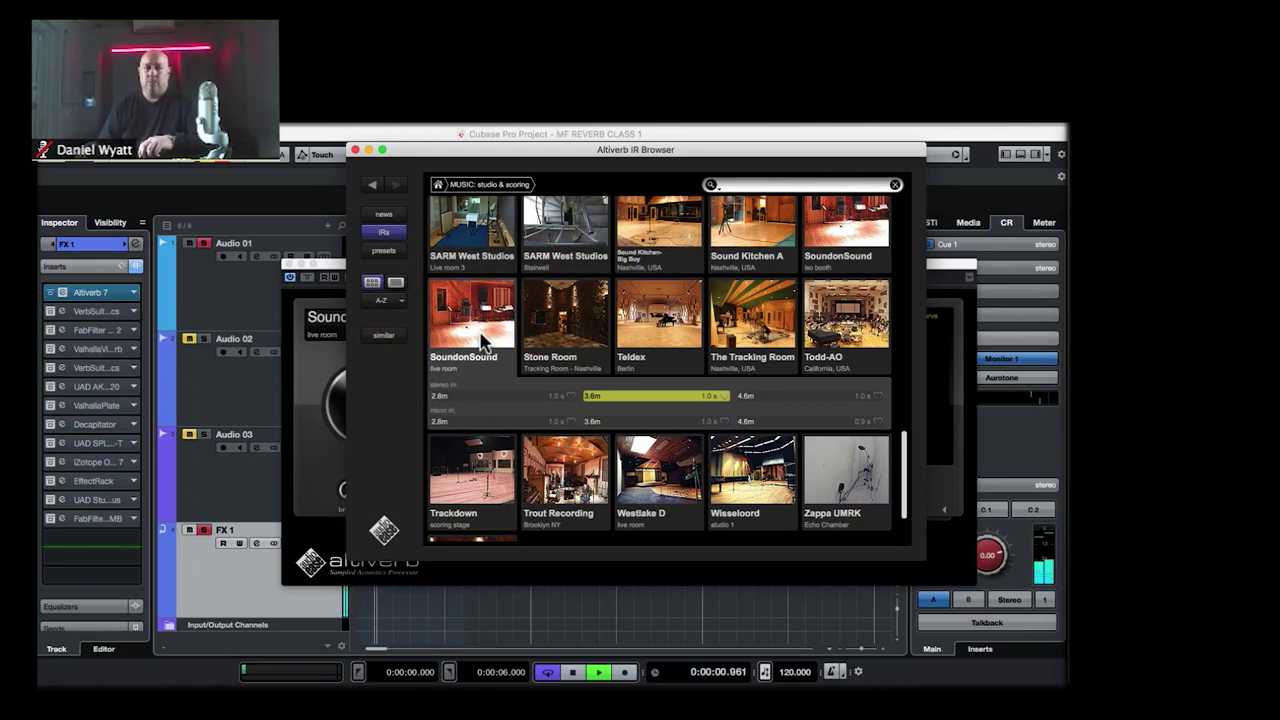
pyautogui.click(853, 240)
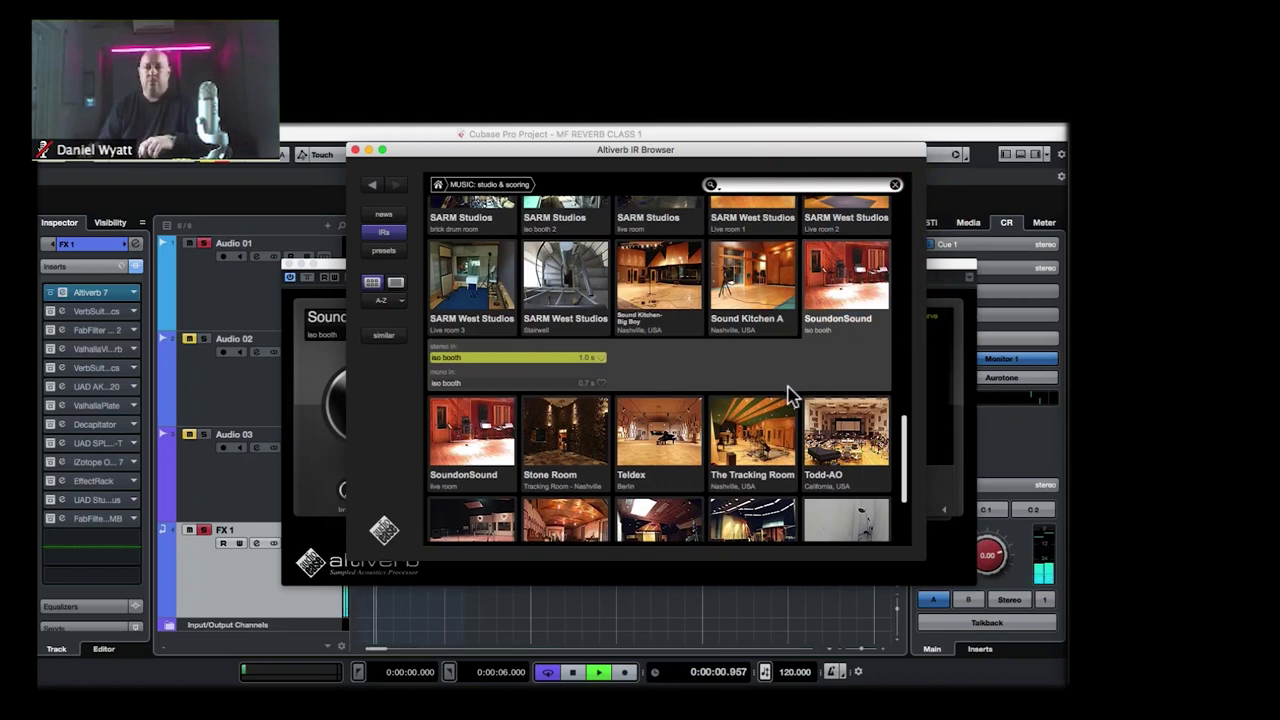
# - Stop project playback and show the stadium category under Music in the IR browser
pyautogui.click(483, 640)
pyautogui.press('space')
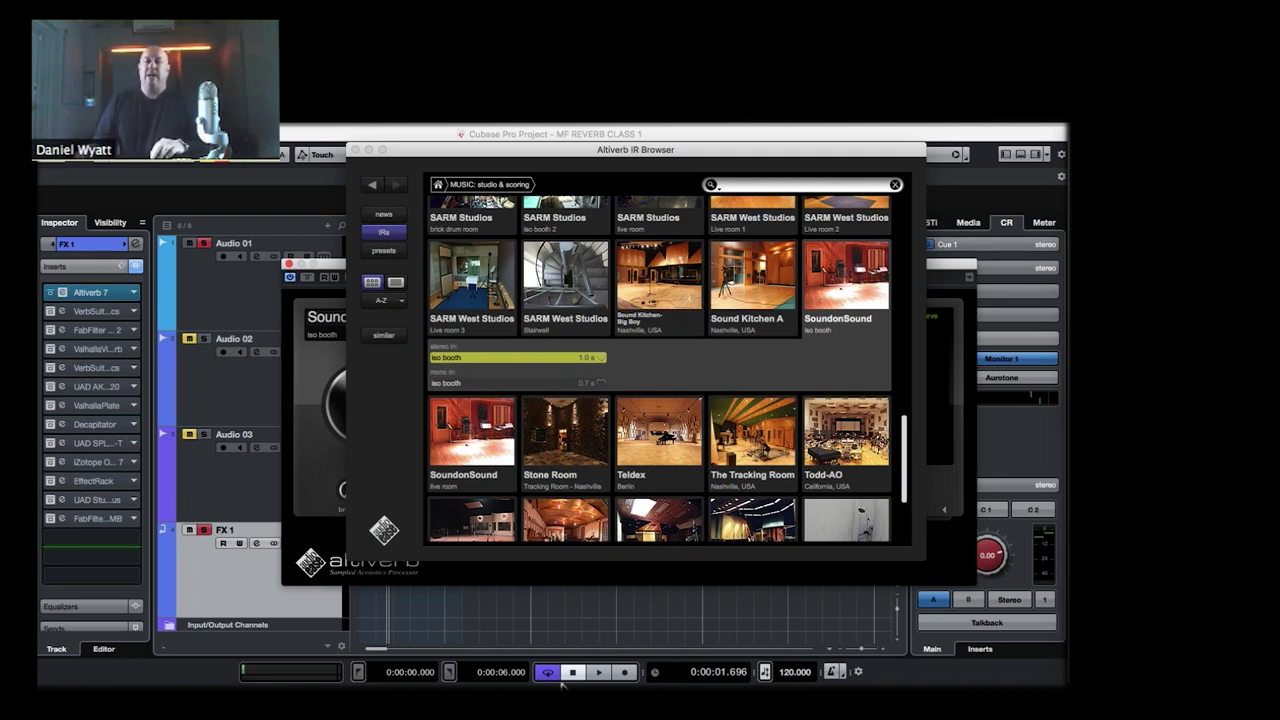
pyautogui.click(438, 185)
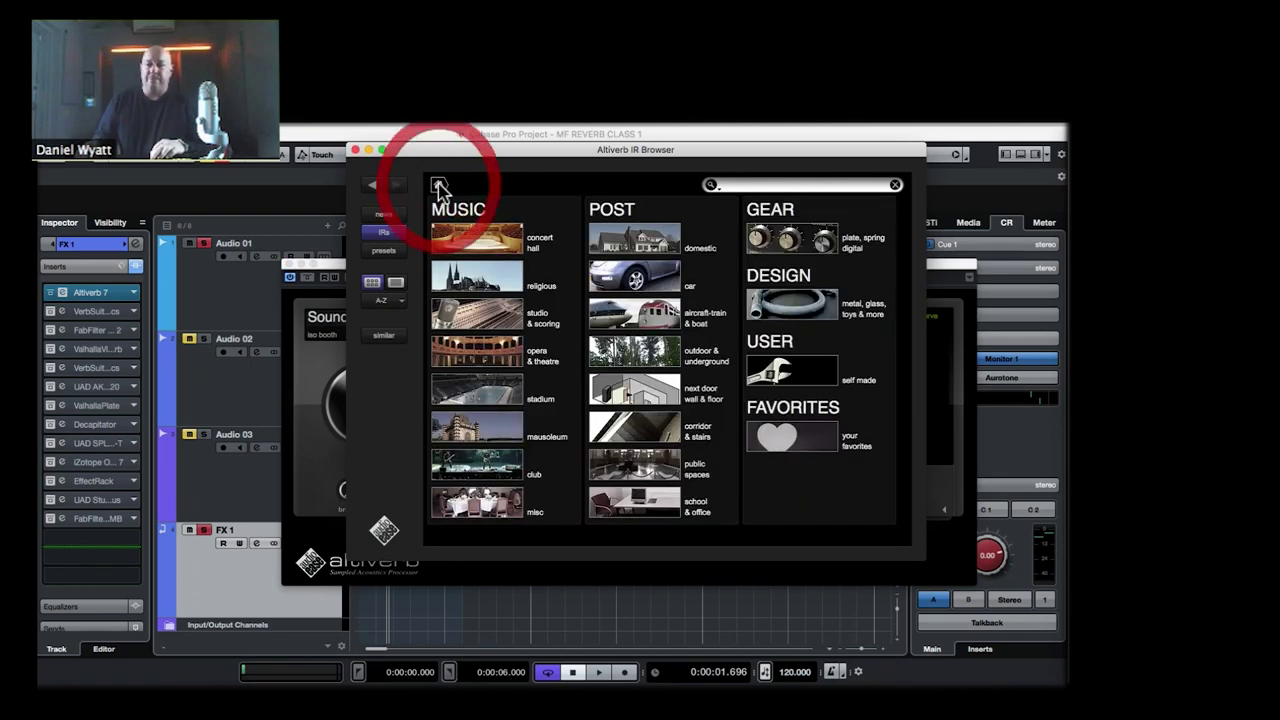
pyautogui.click(495, 397)
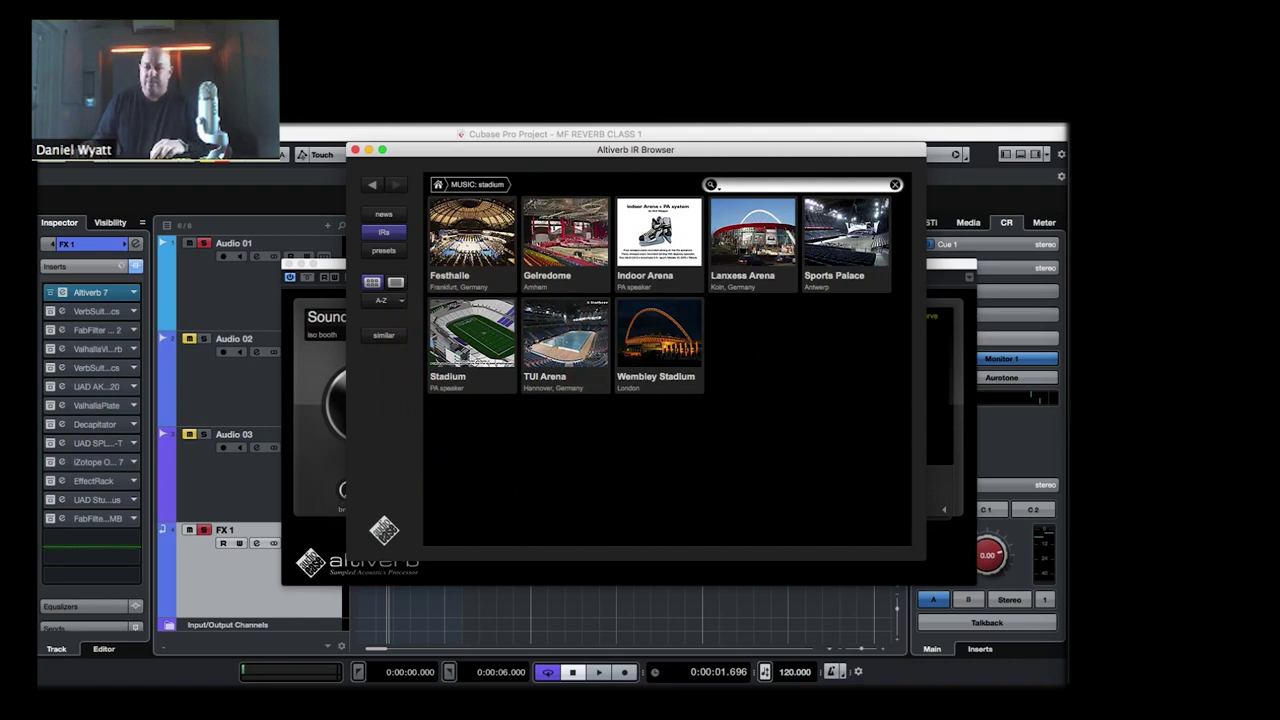
# - Audition the Festhalle, Wembley Stadium and Sports Palace impulse responses with the project playing, and stop playback
pyautogui.click(470, 268)
pyautogui.press('space')
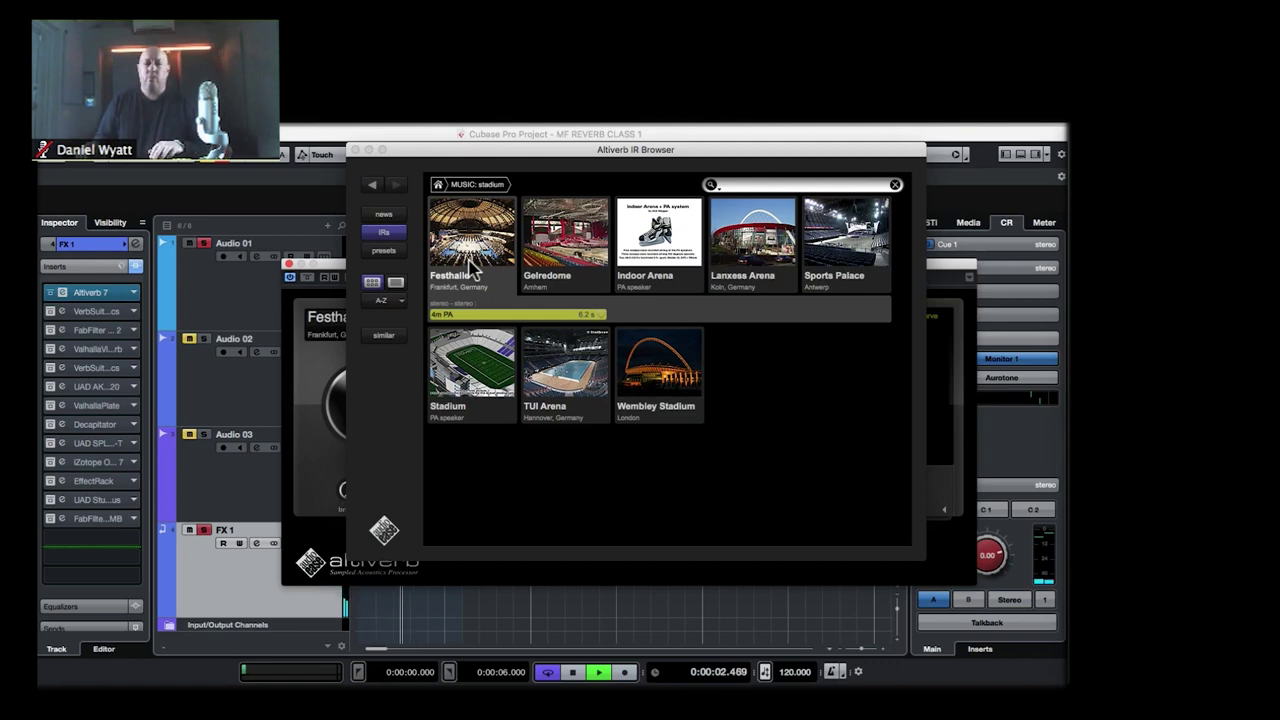
pyautogui.click(640, 378)
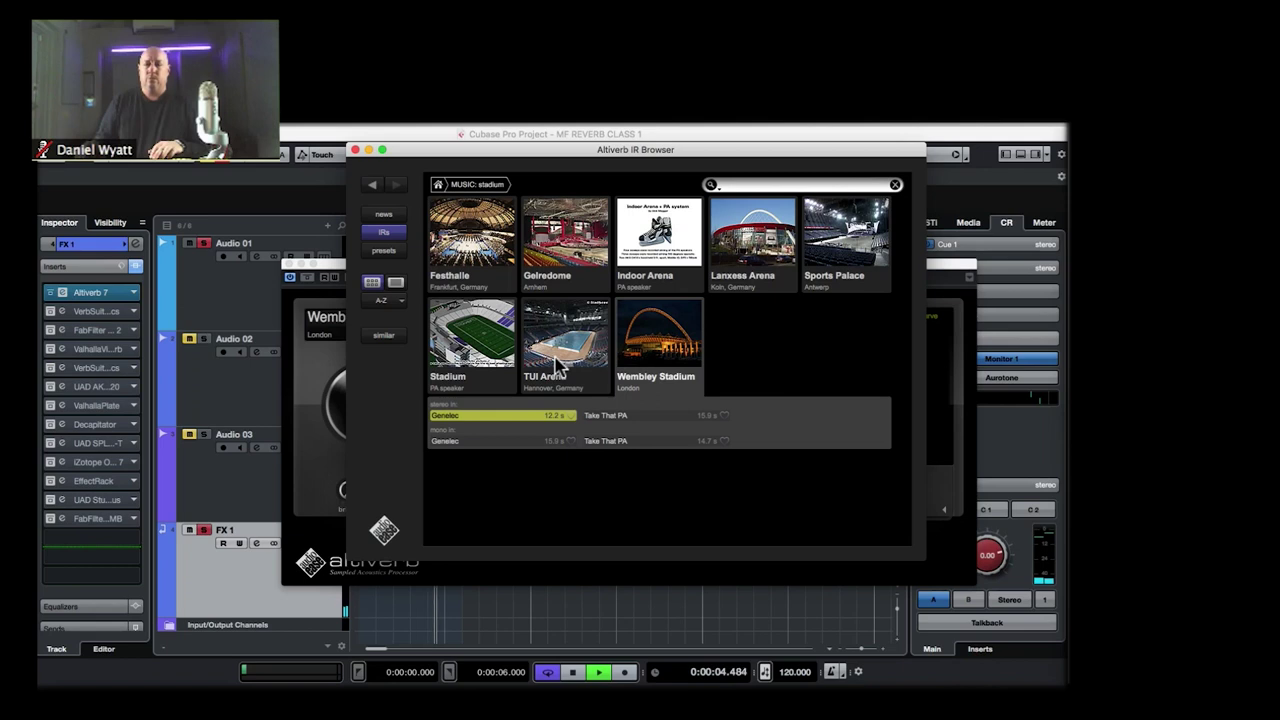
pyautogui.click(821, 251)
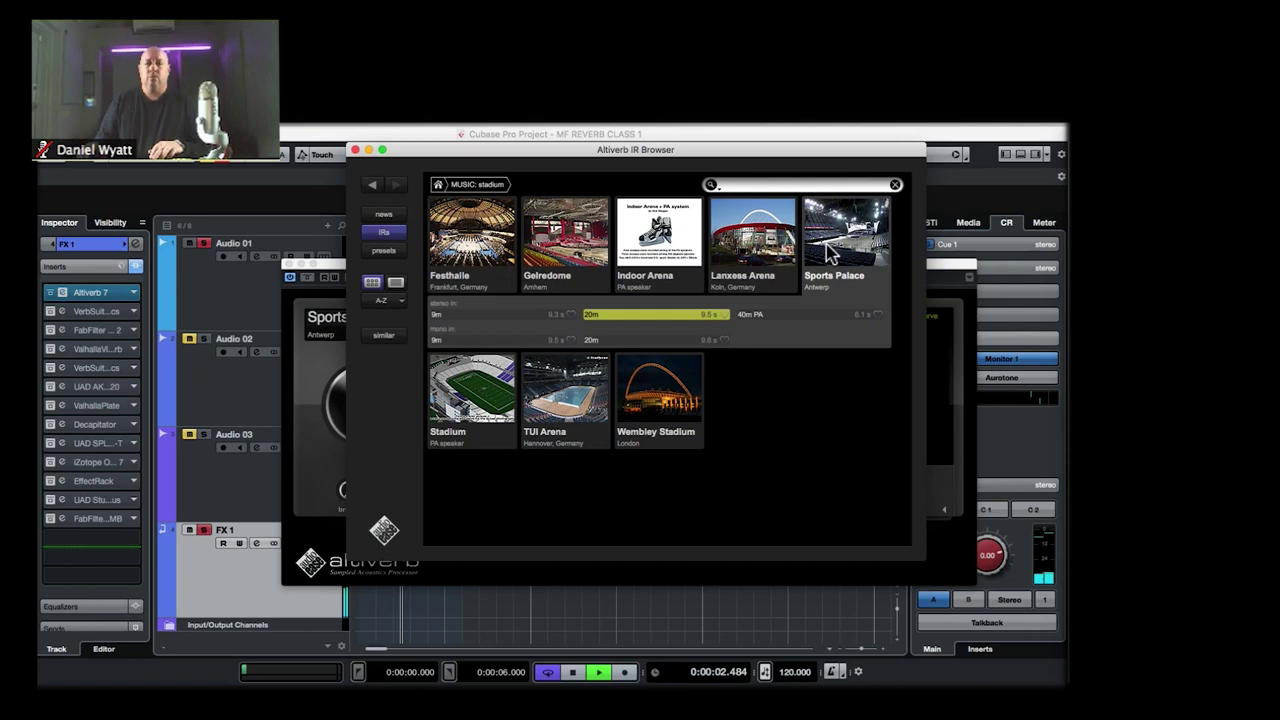
pyautogui.click(572, 672)
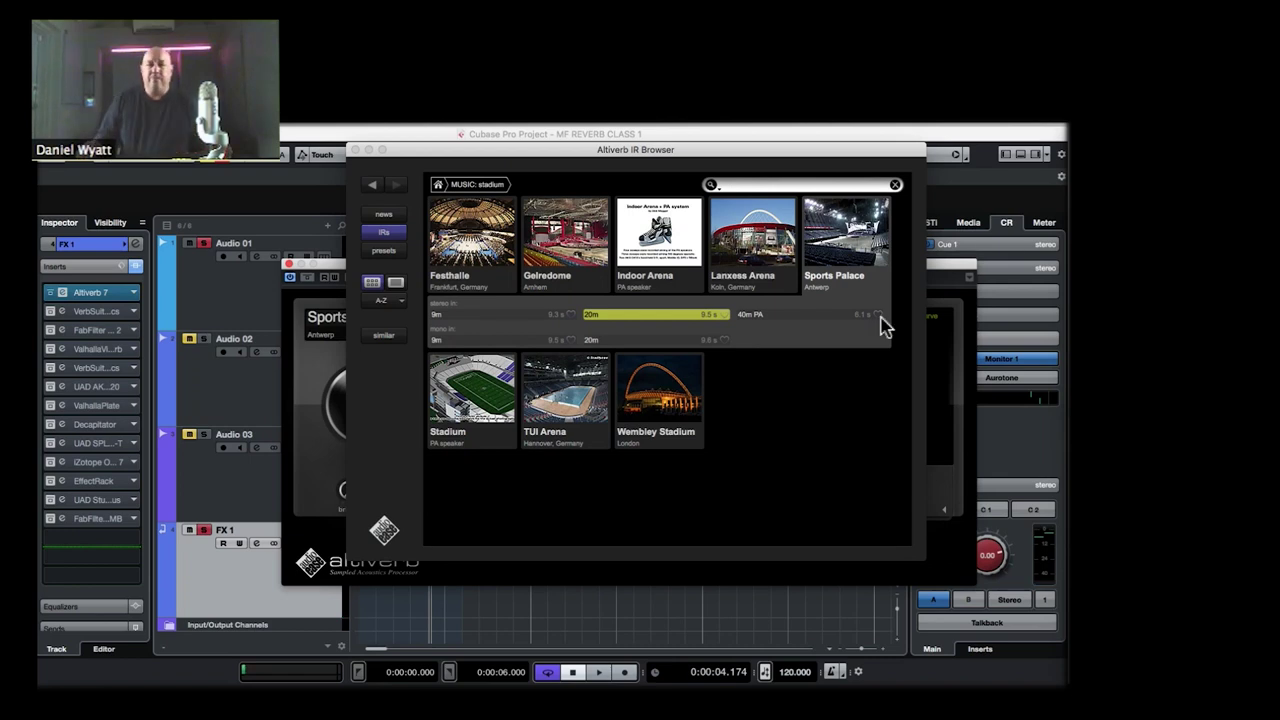
# - Show the mausoleum category under Music and audition the Gol Gumbaz ground level impulse response with the project playing
pyautogui.click(438, 186)
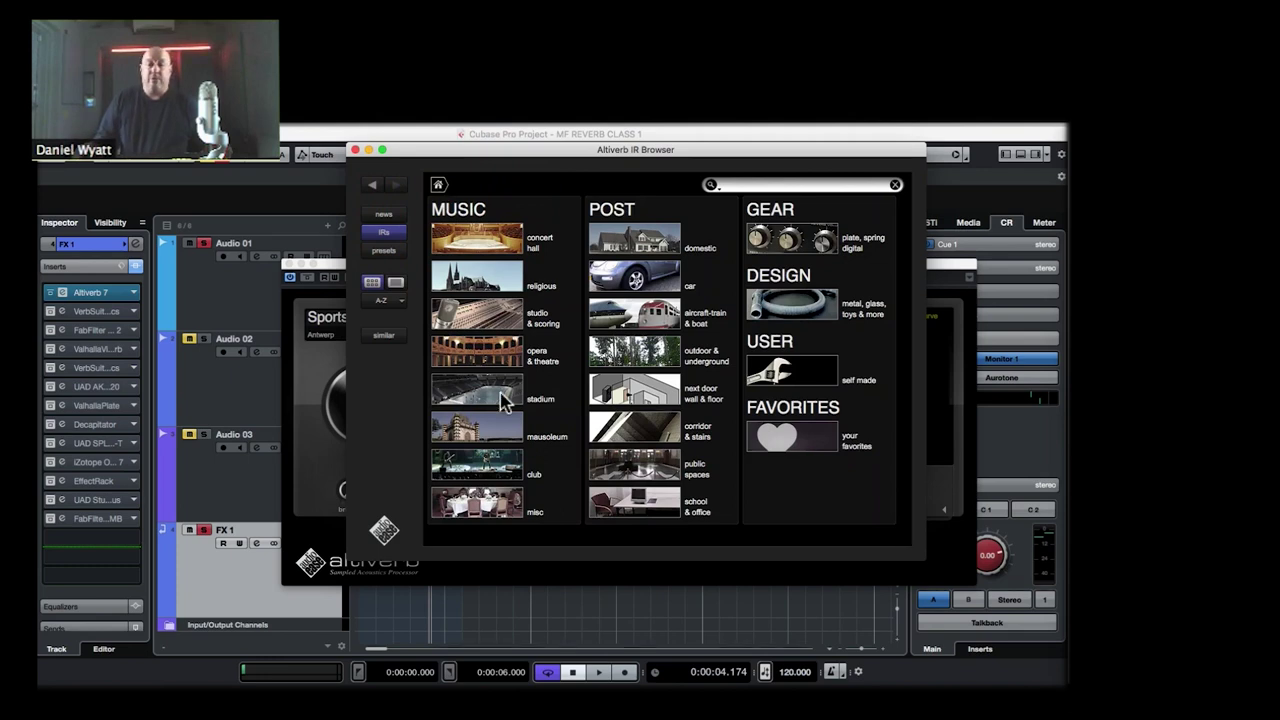
pyautogui.click(490, 440)
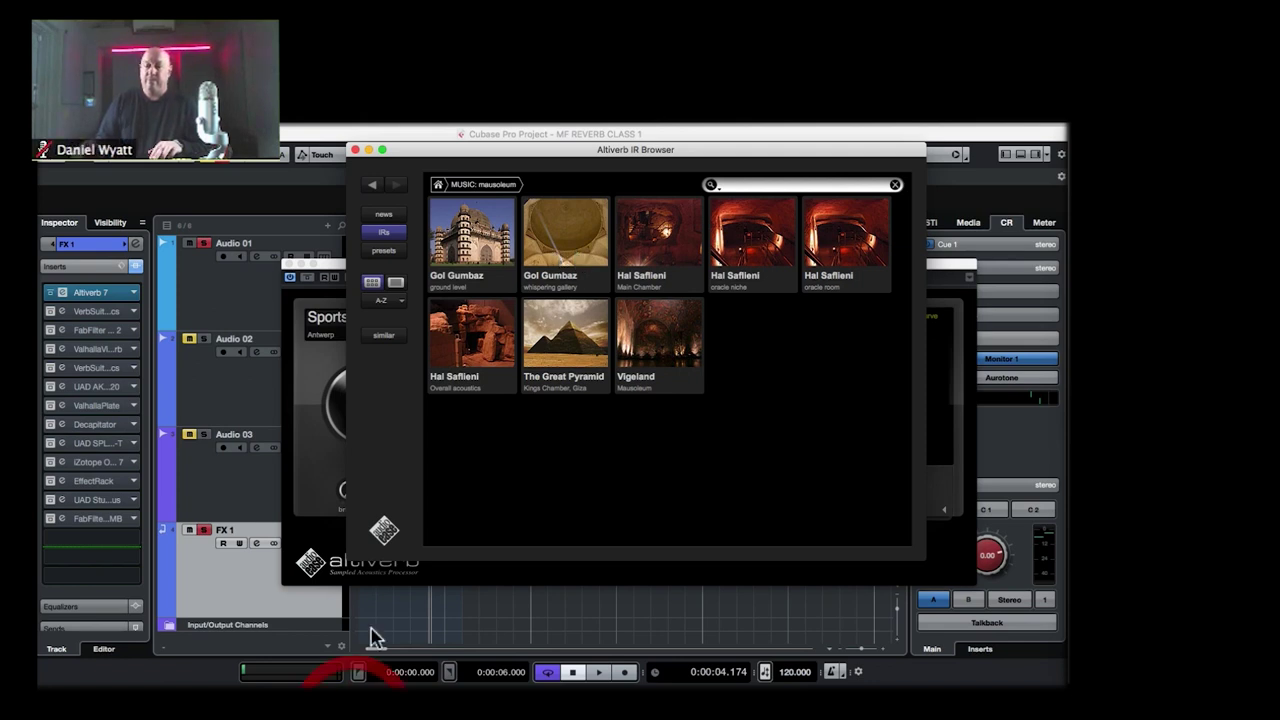
pyautogui.click(455, 266)
pyautogui.press('space')
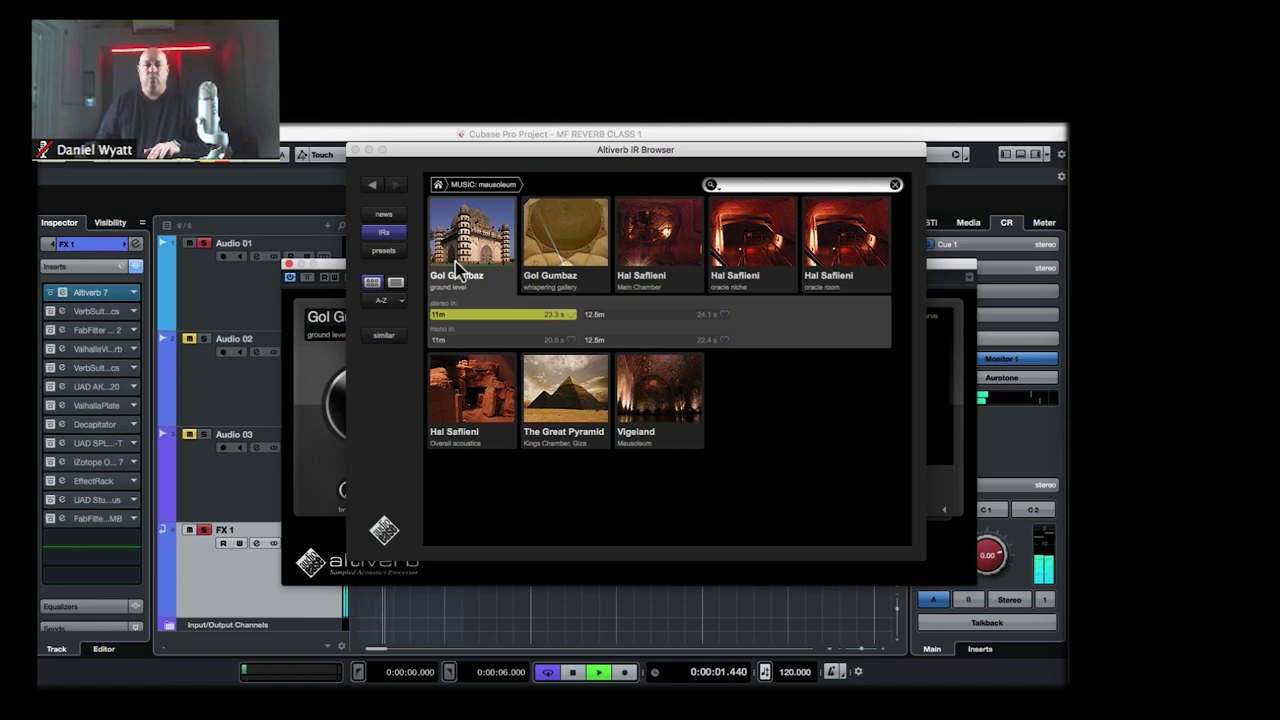
# - Audition the Gol Gumbaz whispering gallery, Vigeland and Great Pyramid Kings Chamber impulse responses, and stop project playback
pyautogui.click(572, 247)
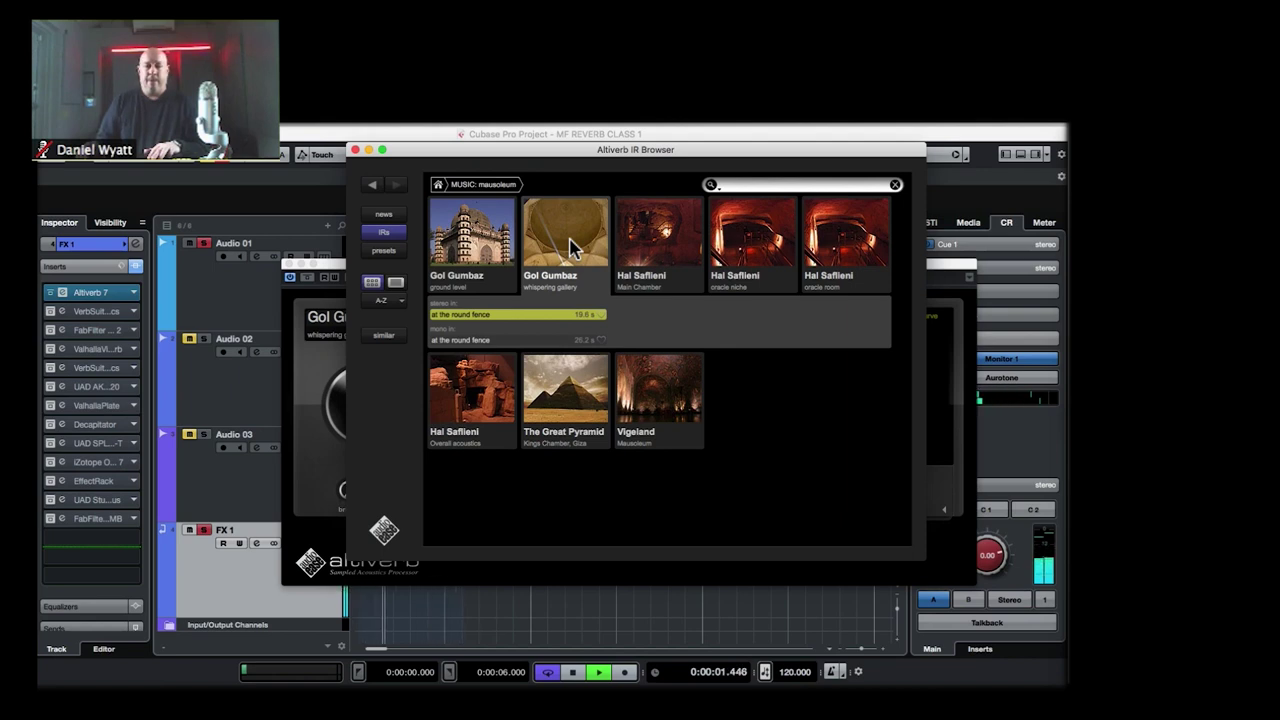
pyautogui.click(642, 432)
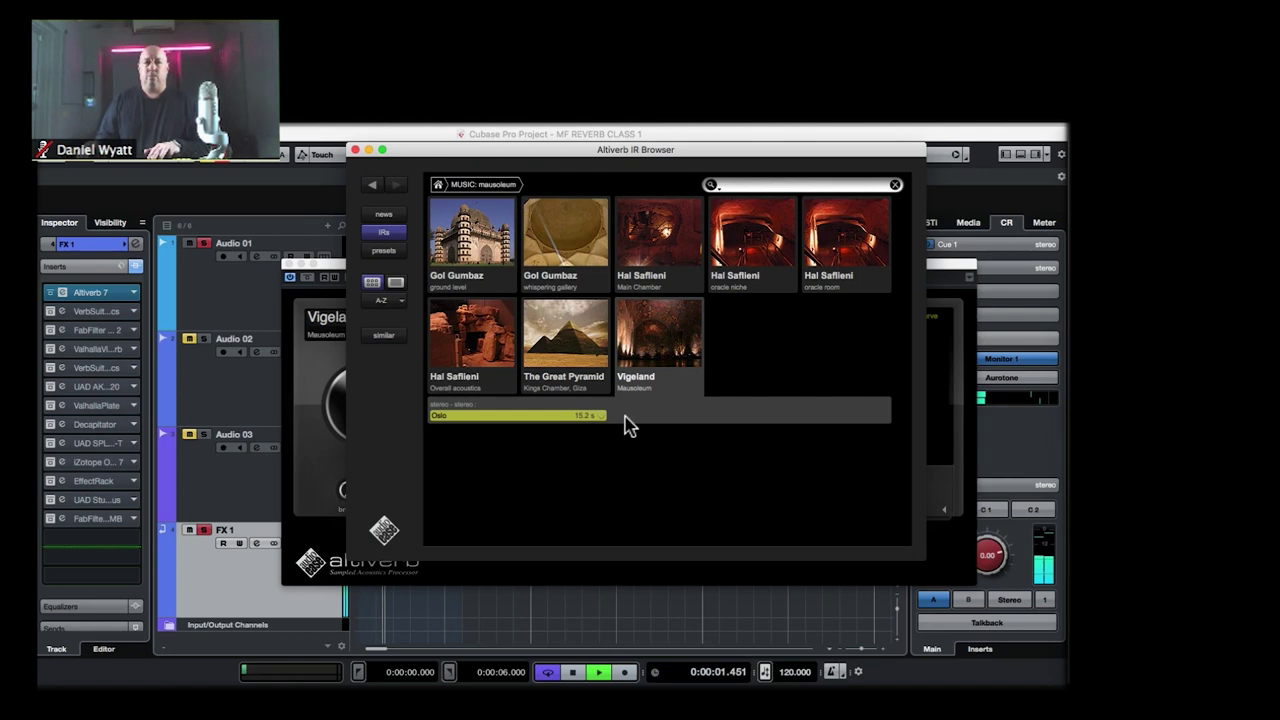
pyautogui.click(565, 352)
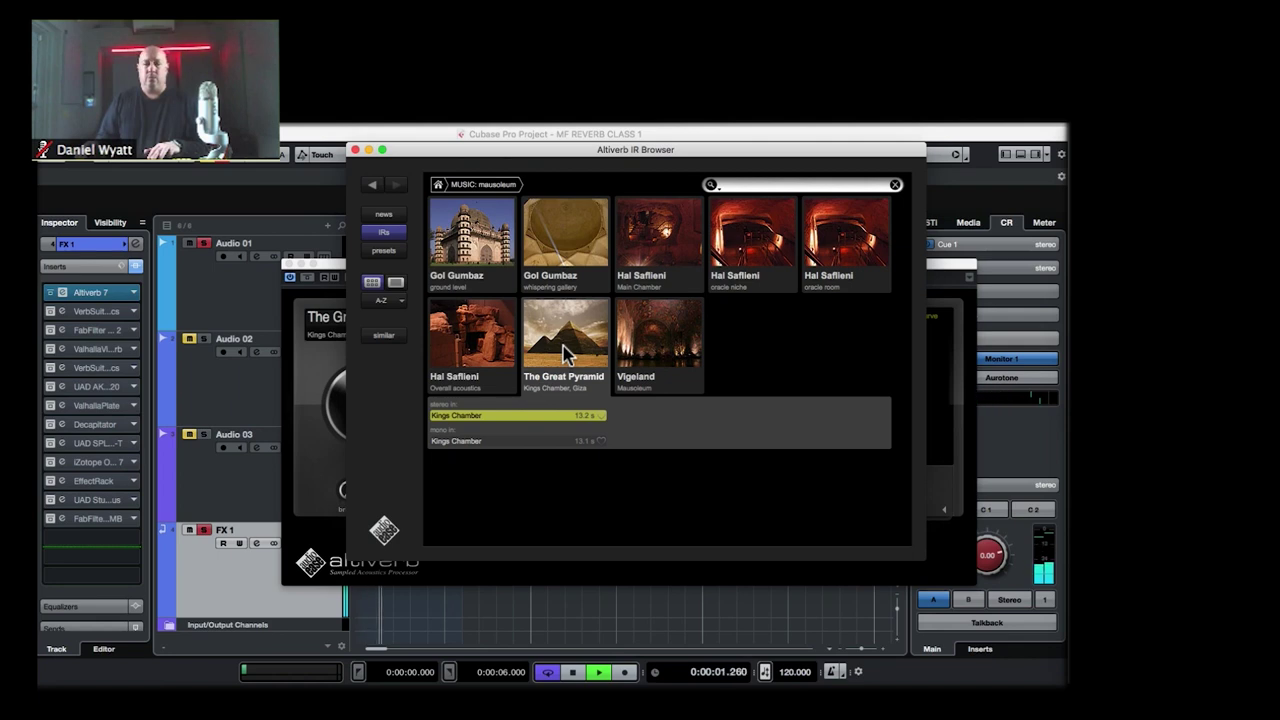
pyautogui.press('space')
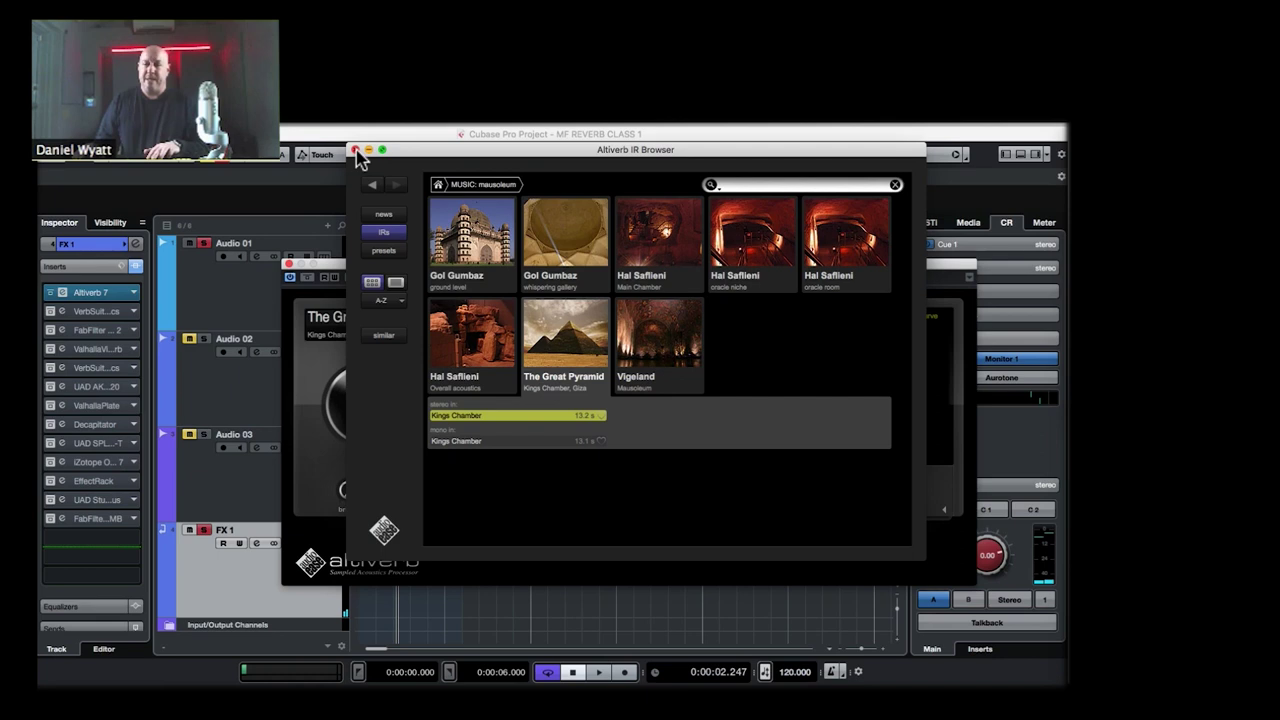
# - Show the plate, spring, digital category under Gear and audition the Wendy Carlos EMT 140 with plate long t60 3.6s and plate medium t60 2.4s
pyautogui.click(439, 185)
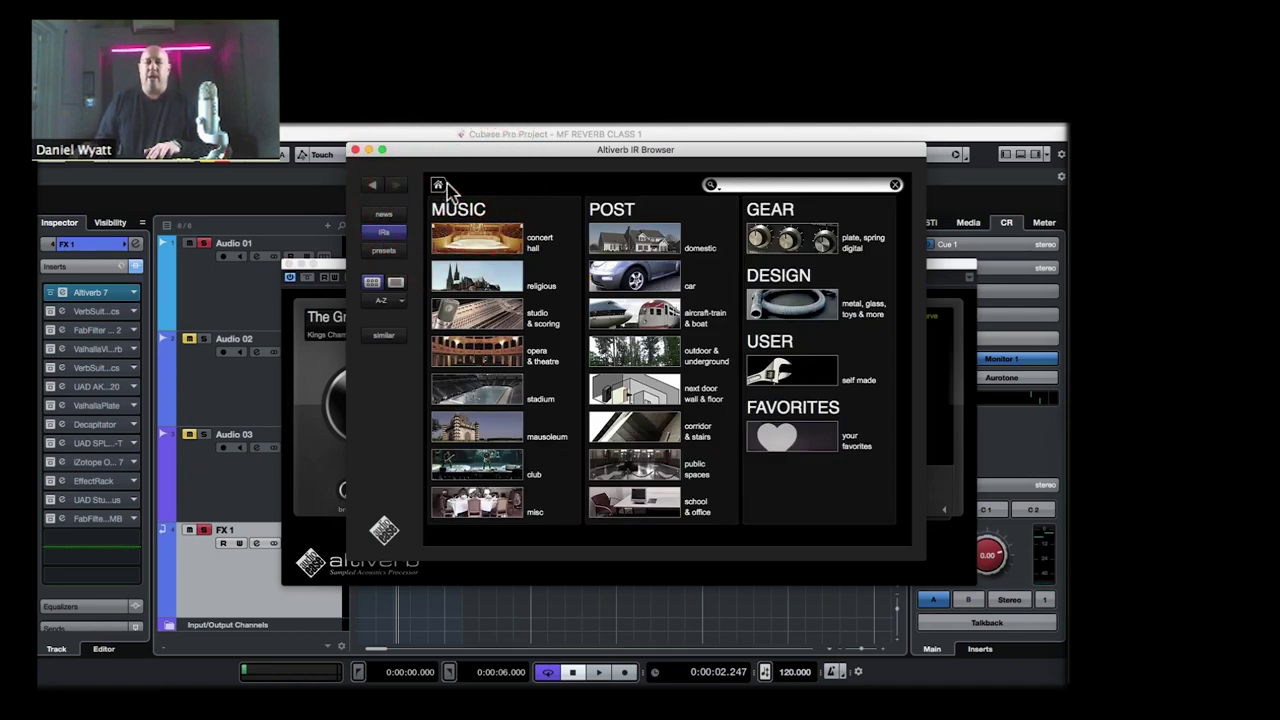
pyautogui.click(808, 250)
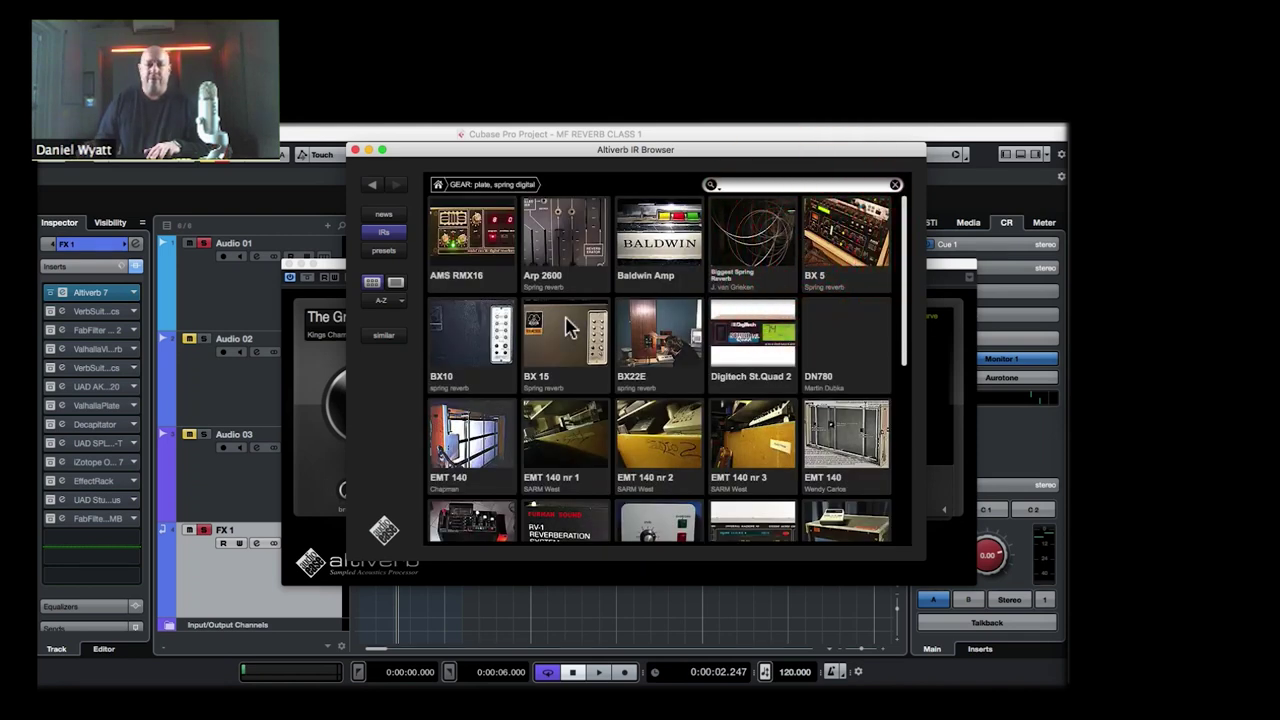
pyautogui.click(848, 445)
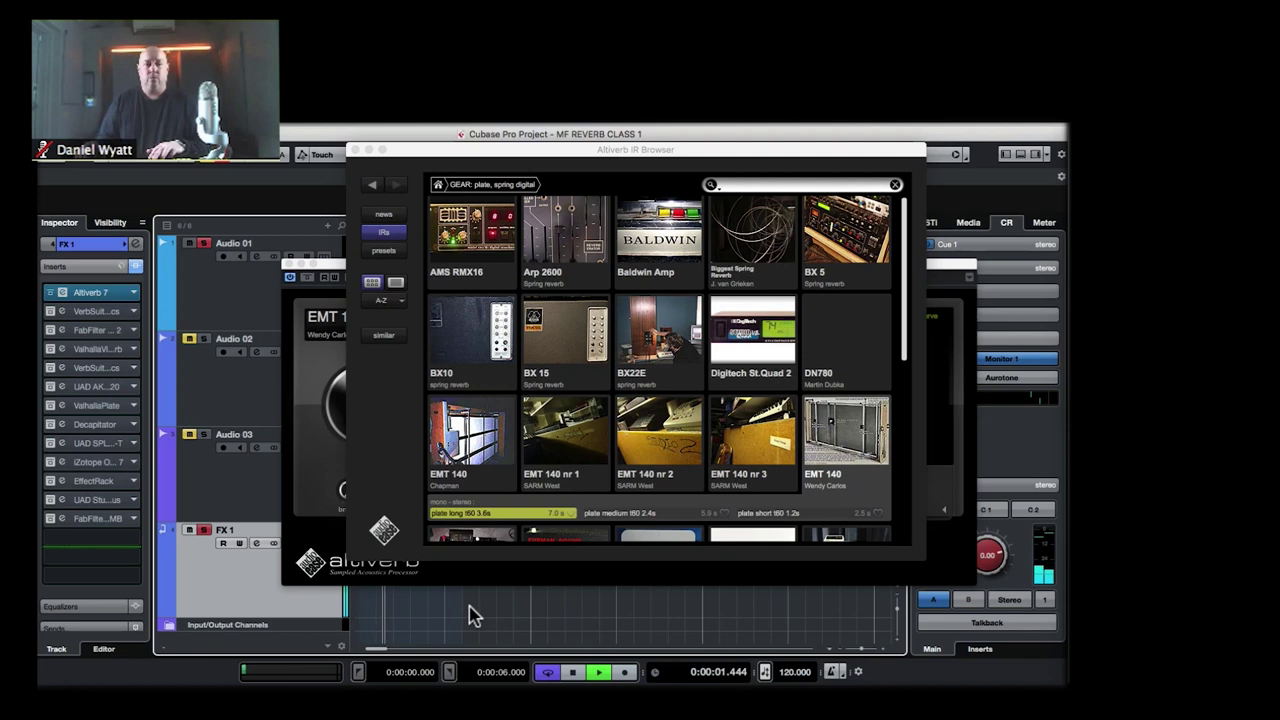
pyautogui.click(666, 517)
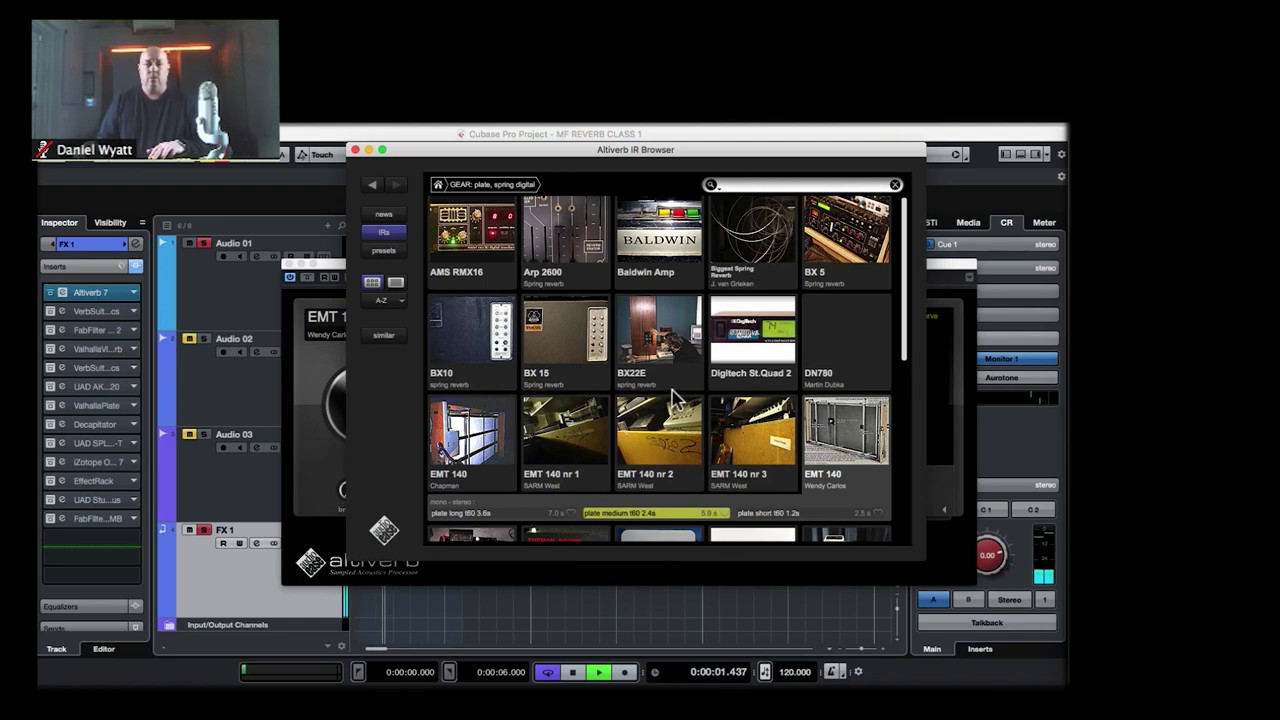
# - Audition the SARM West EMT 140 nr 3 plate with dry and wet, and the nr 2 medium and nr 1 dry plates
pyautogui.click(733, 430)
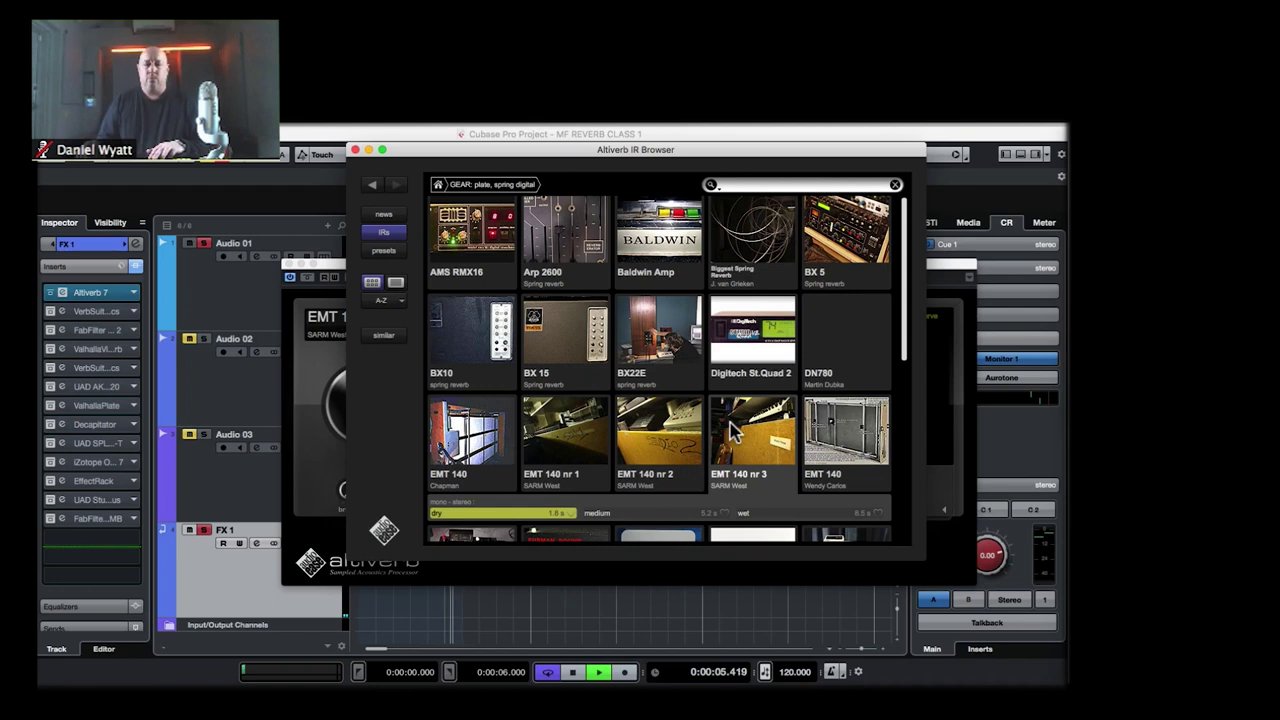
pyautogui.click(743, 512)
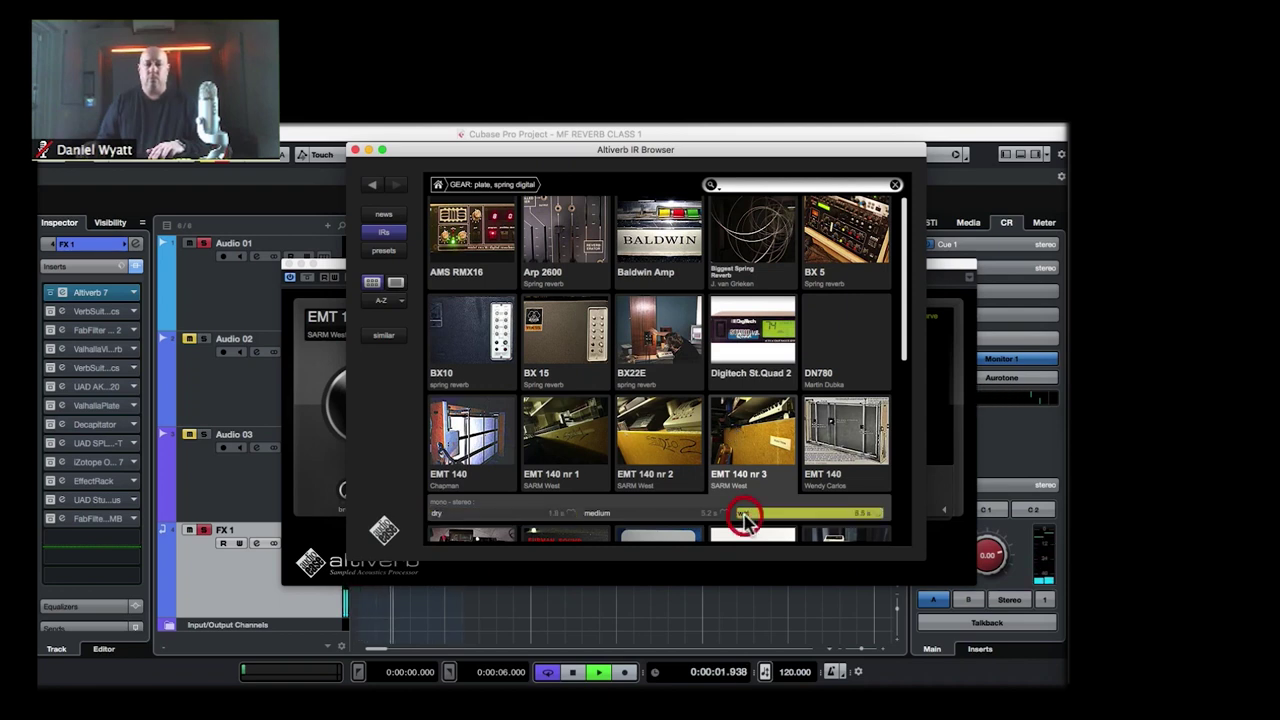
pyautogui.click(670, 450)
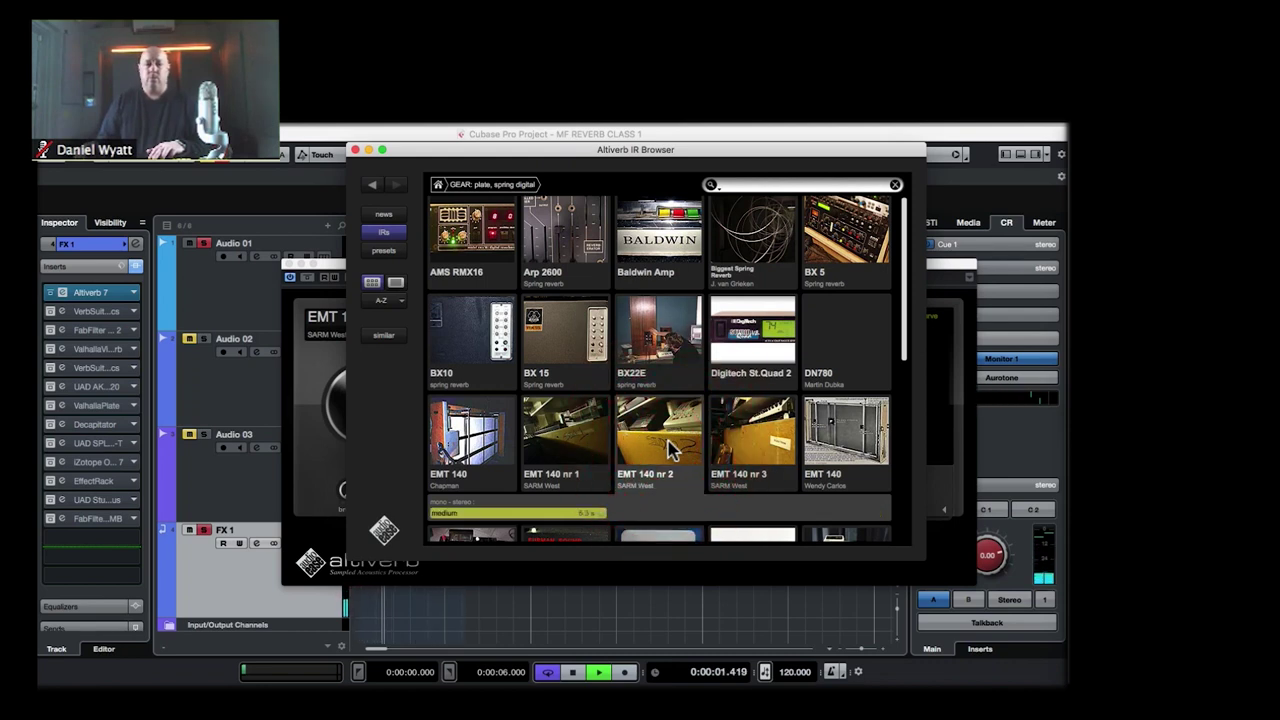
pyautogui.click(597, 450)
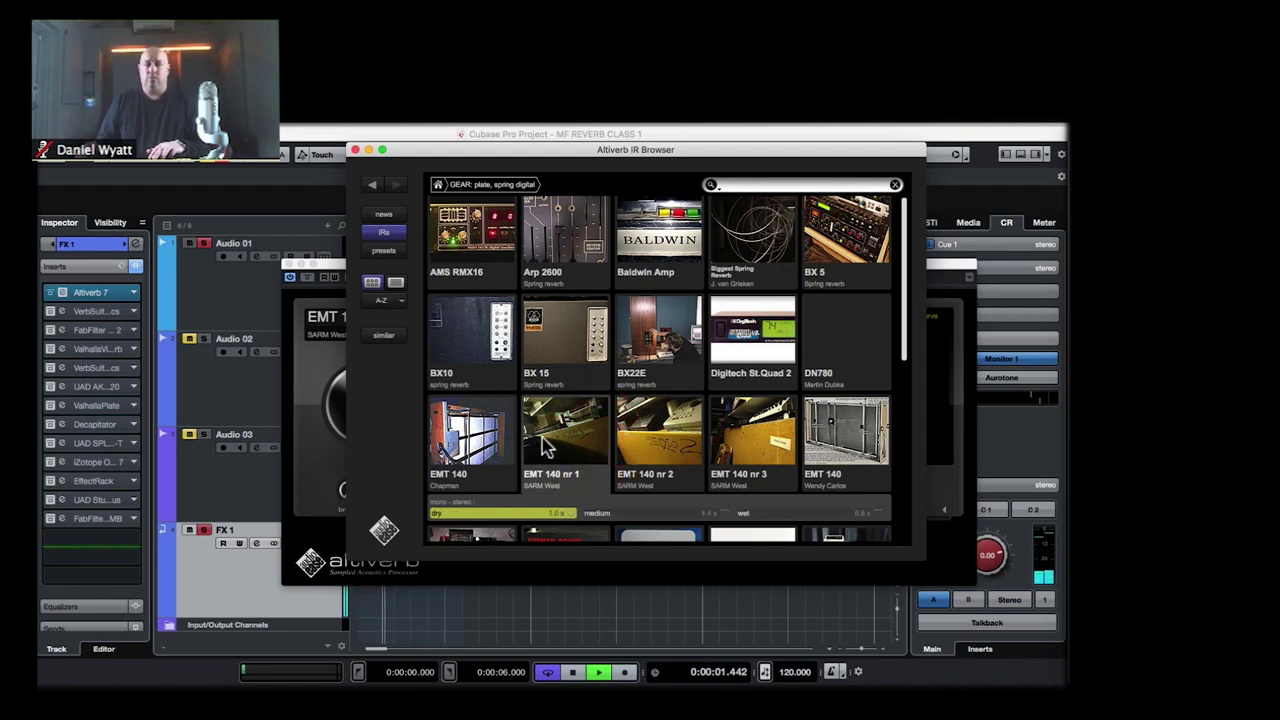
# - Audition EMT 1 - The King -, EMT 2 and EMT 3 of the Chapman EMT 140, and stop project playback
pyautogui.click(490, 447)
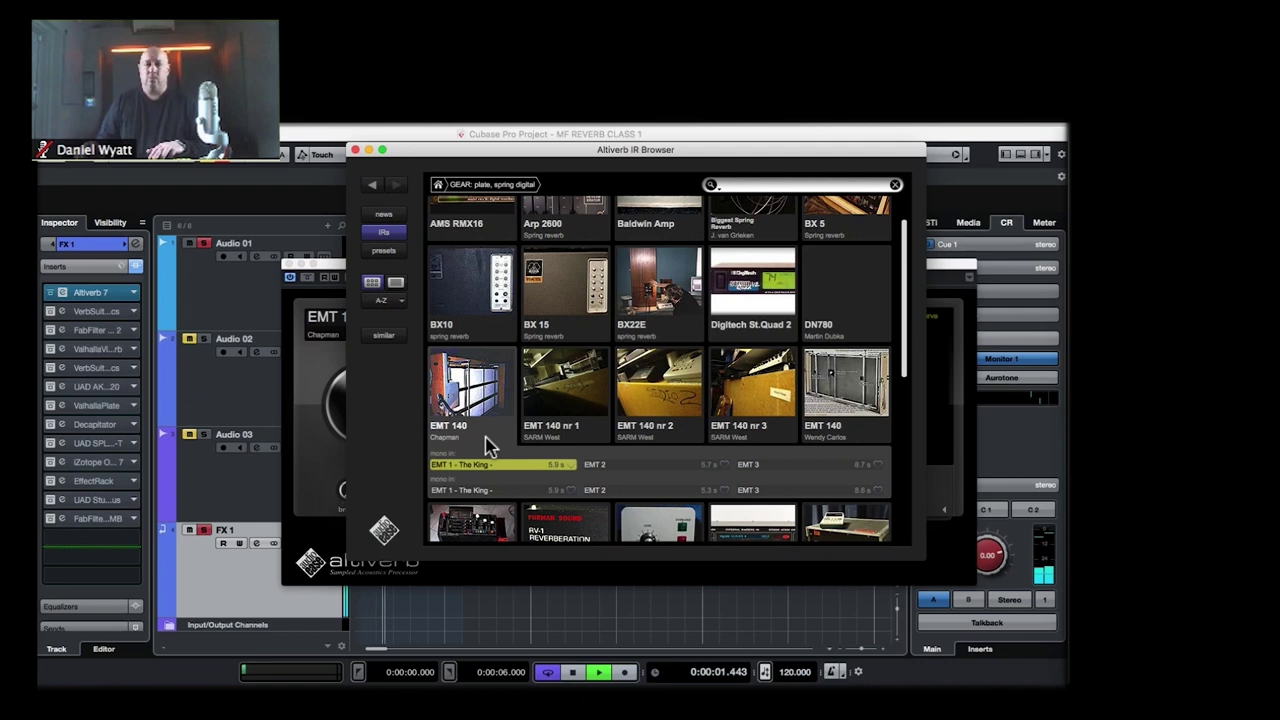
pyautogui.click(632, 467)
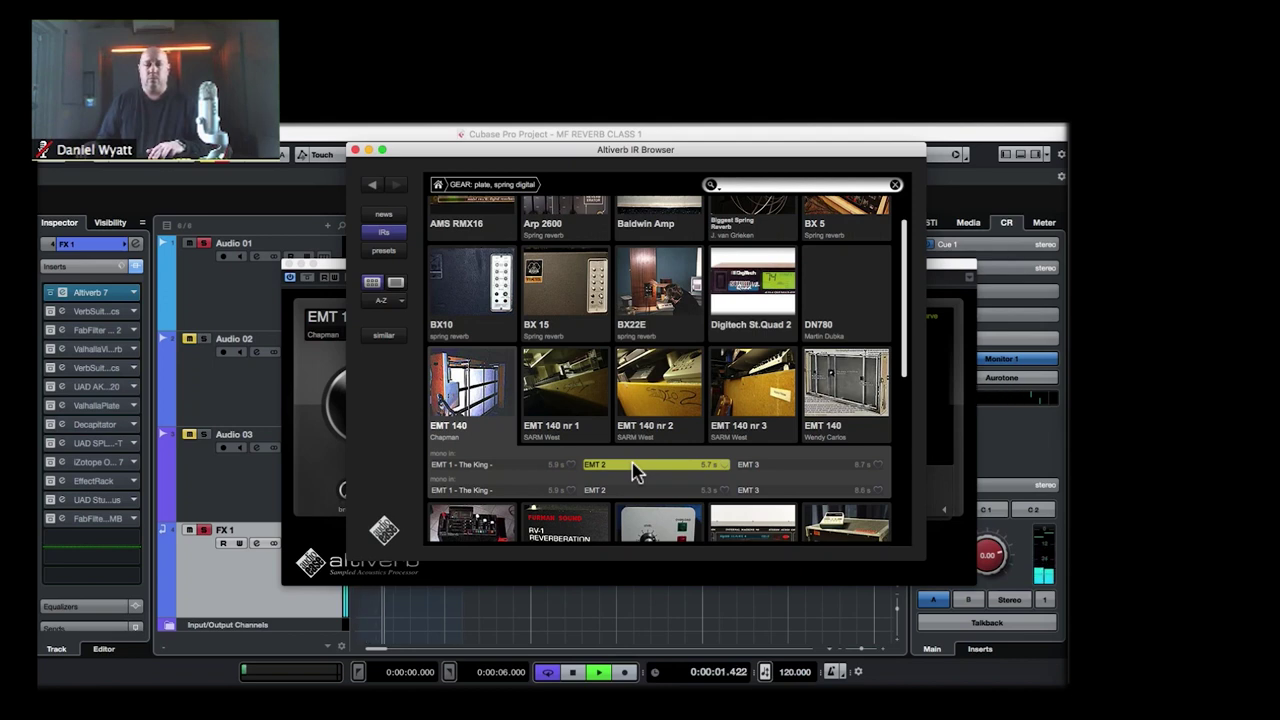
pyautogui.click(788, 467)
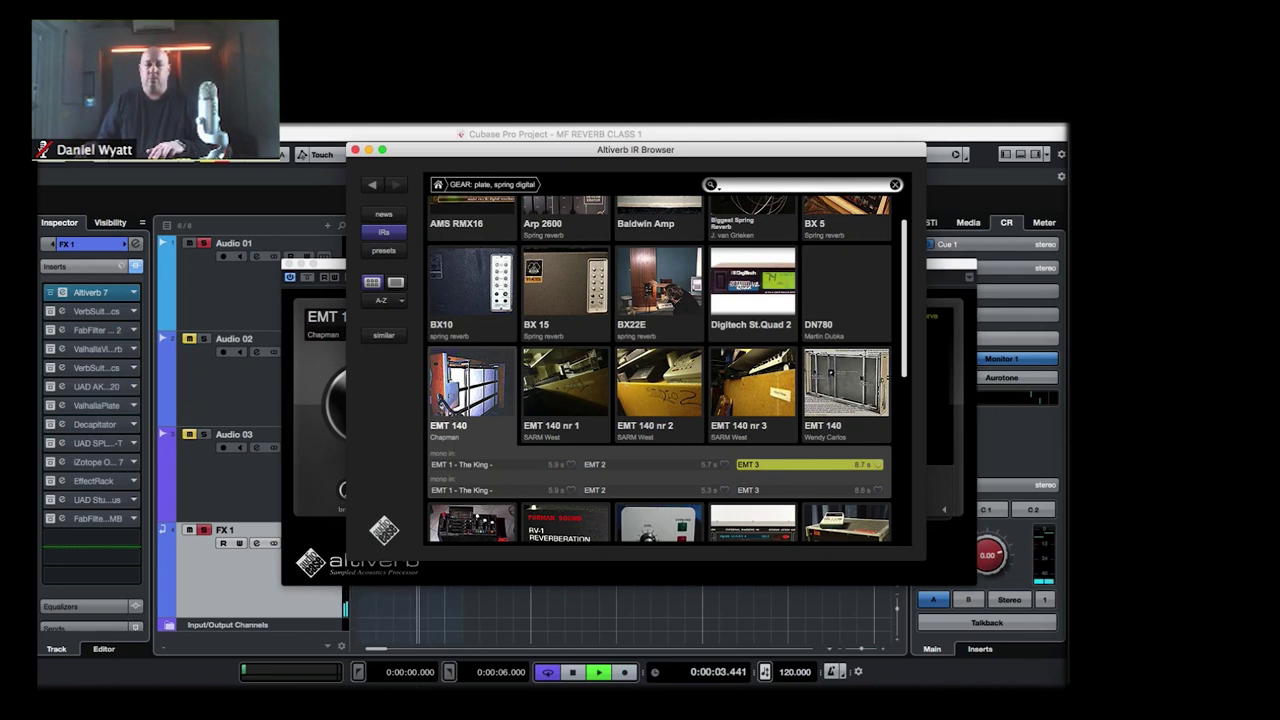
pyautogui.press('space')
pyautogui.click(351, 674)
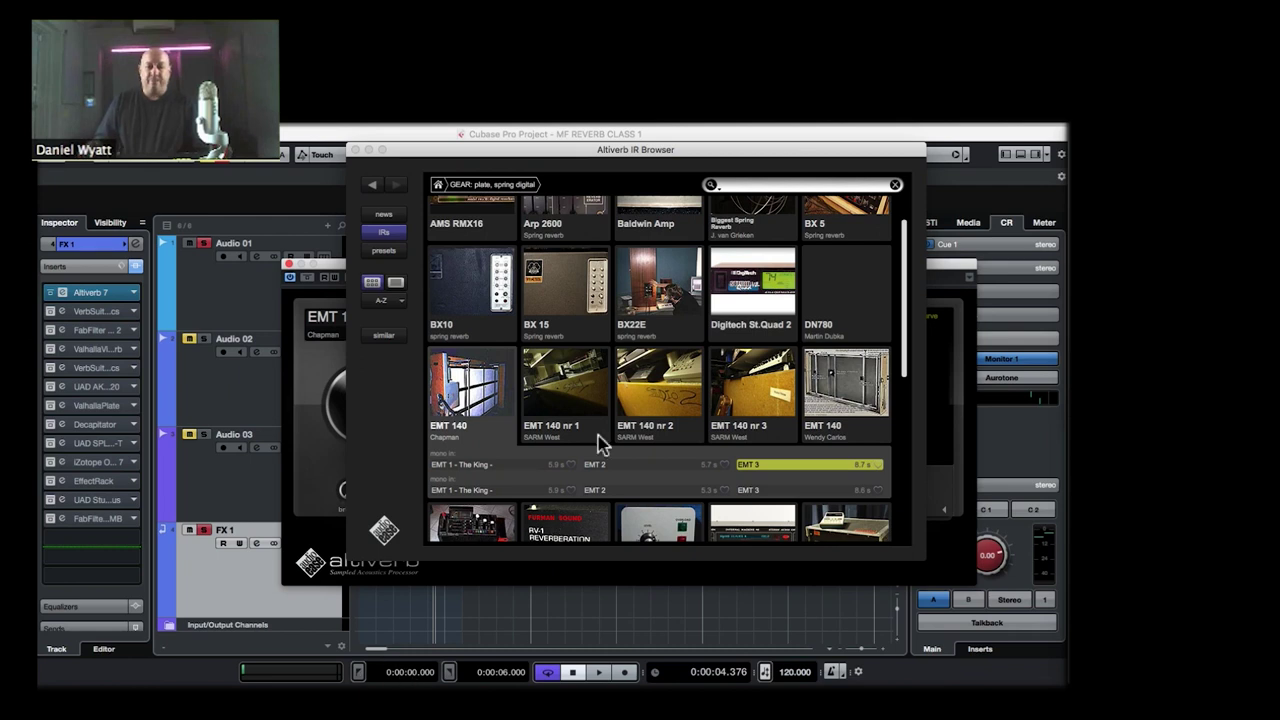
# - Show the L480 impulse responses and audition small hall and small church from the halls bank with the project playing
pyautogui.scroll(-4, 602, 445)
pyautogui.scroll(-5, 602, 445)
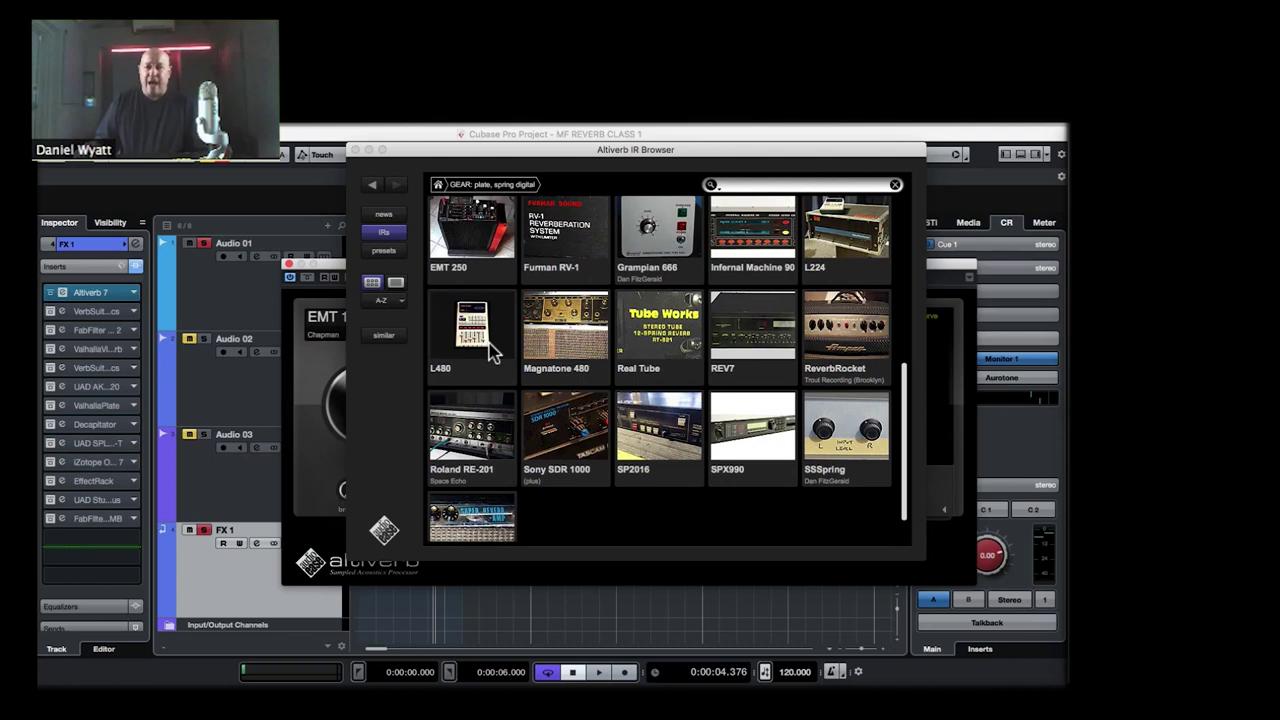
pyautogui.click(471, 335)
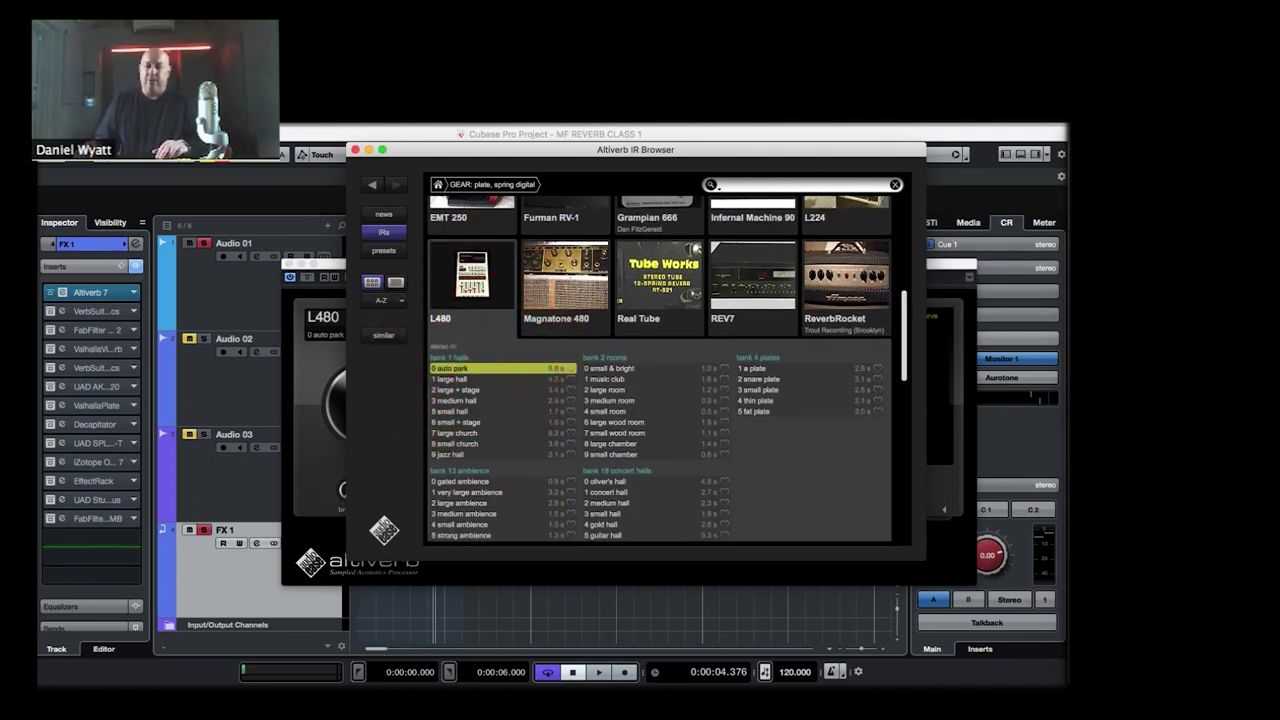
pyautogui.click(441, 411)
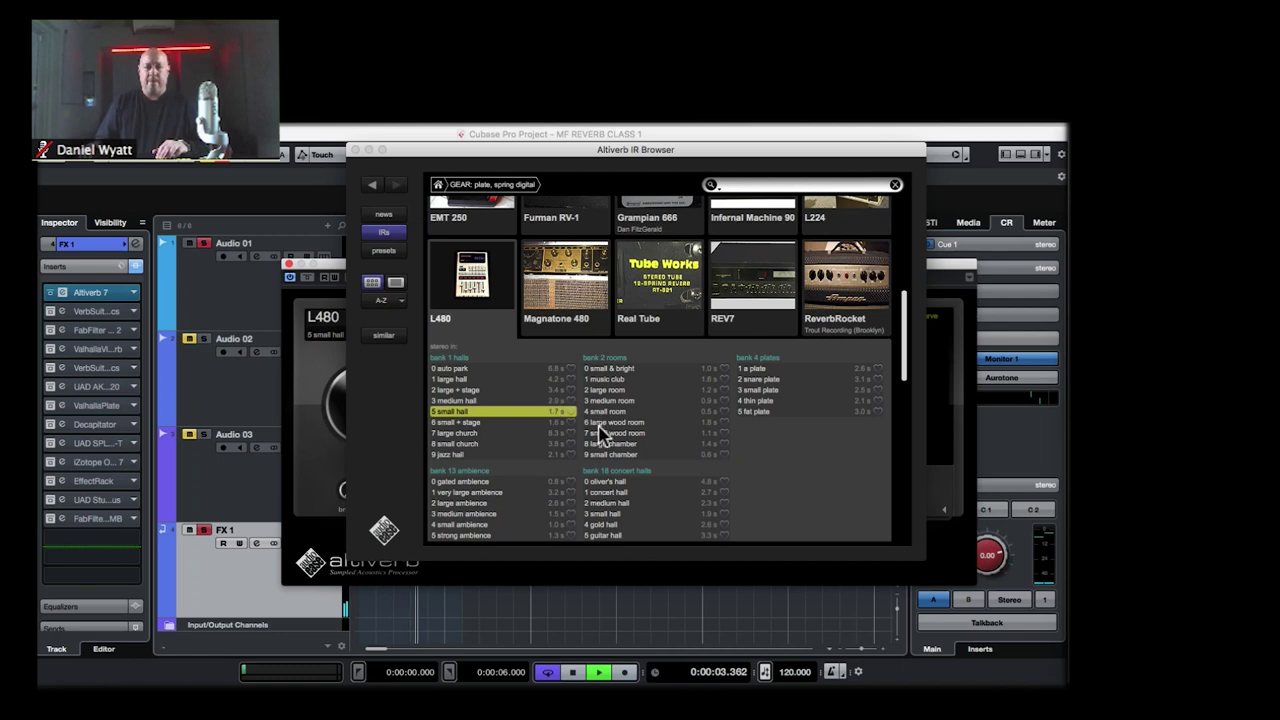
pyautogui.click(458, 444)
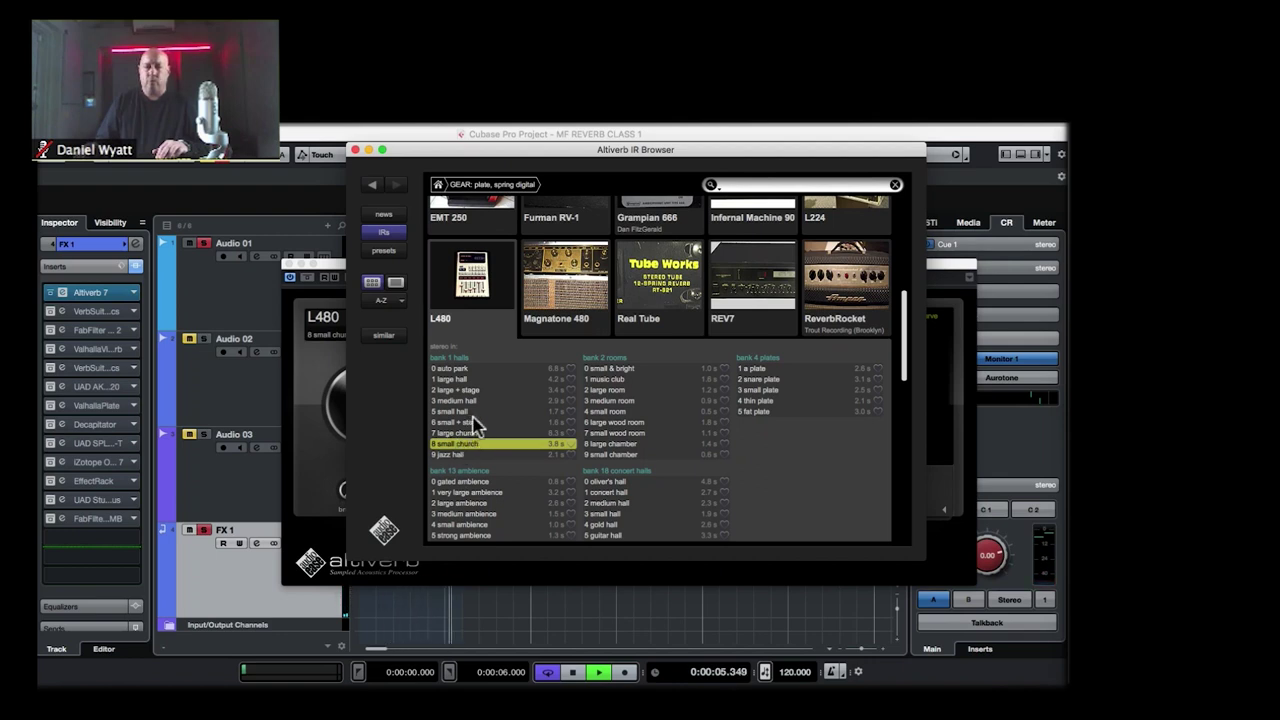
# - Audition the L480 large room, small wood room, a plate, large ambience and strong ambience impulse responses
pyautogui.click(600, 390)
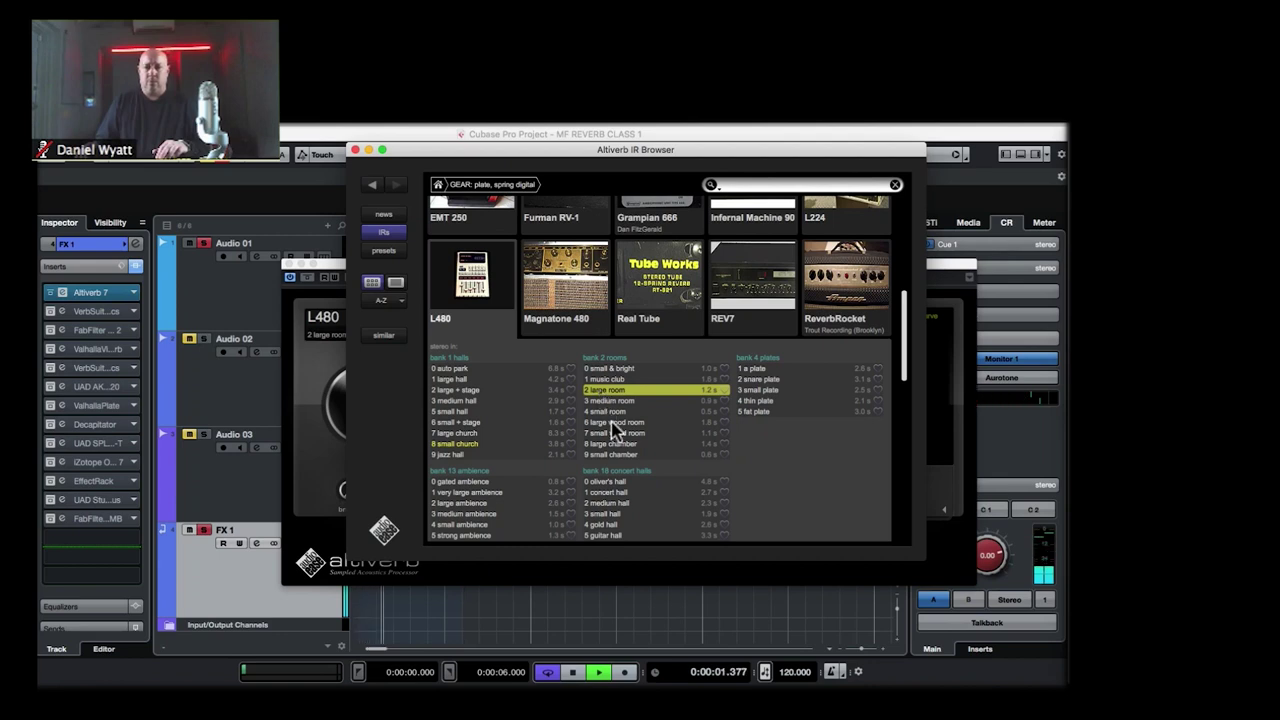
pyautogui.click(614, 434)
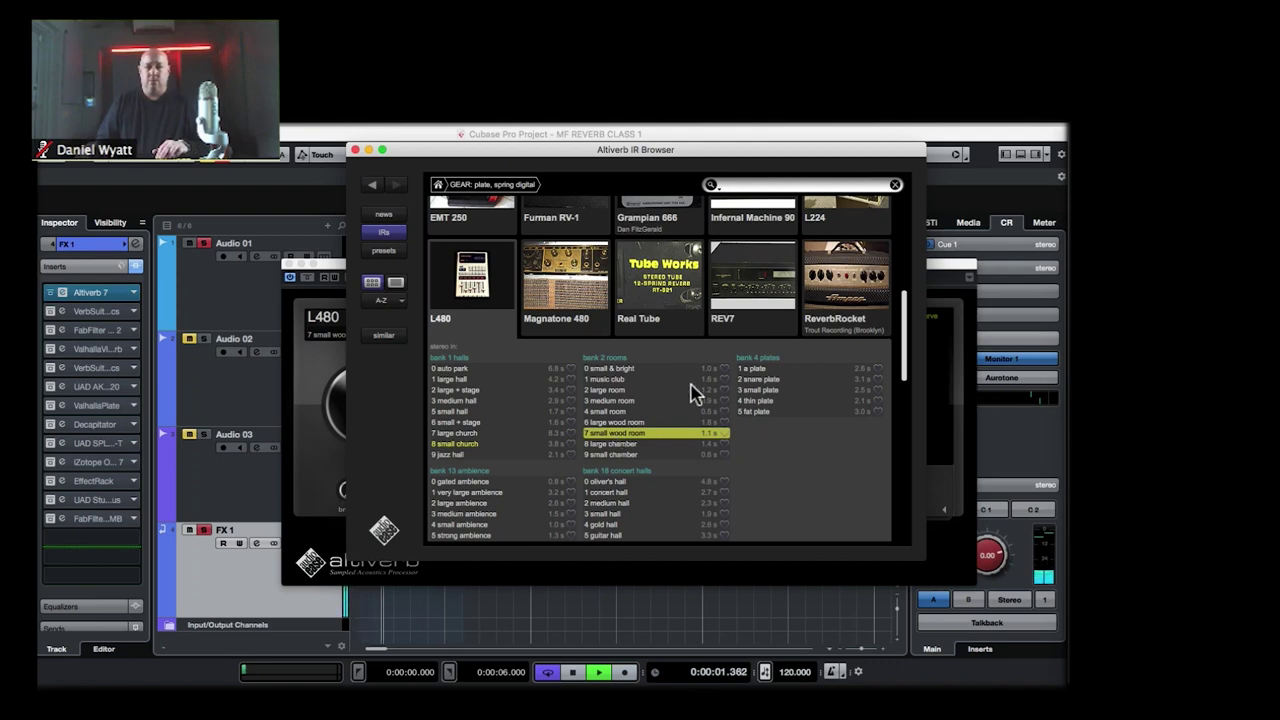
pyautogui.click(752, 369)
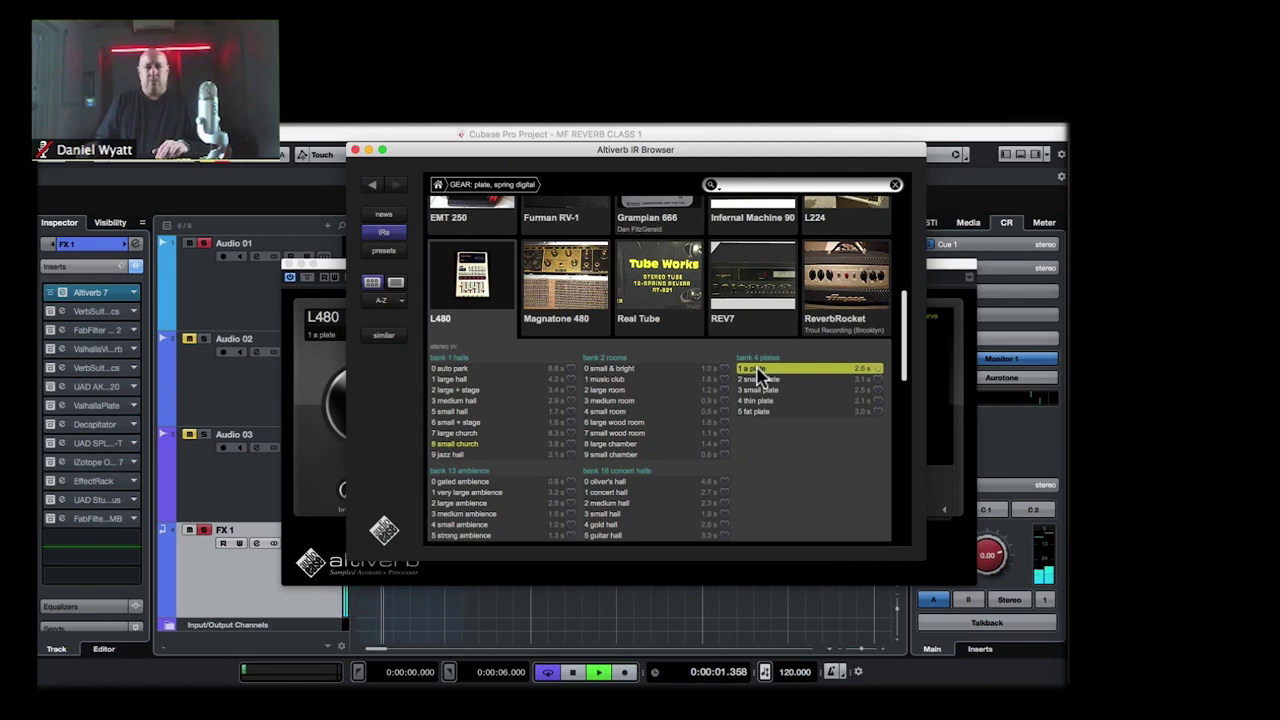
pyautogui.click(481, 503)
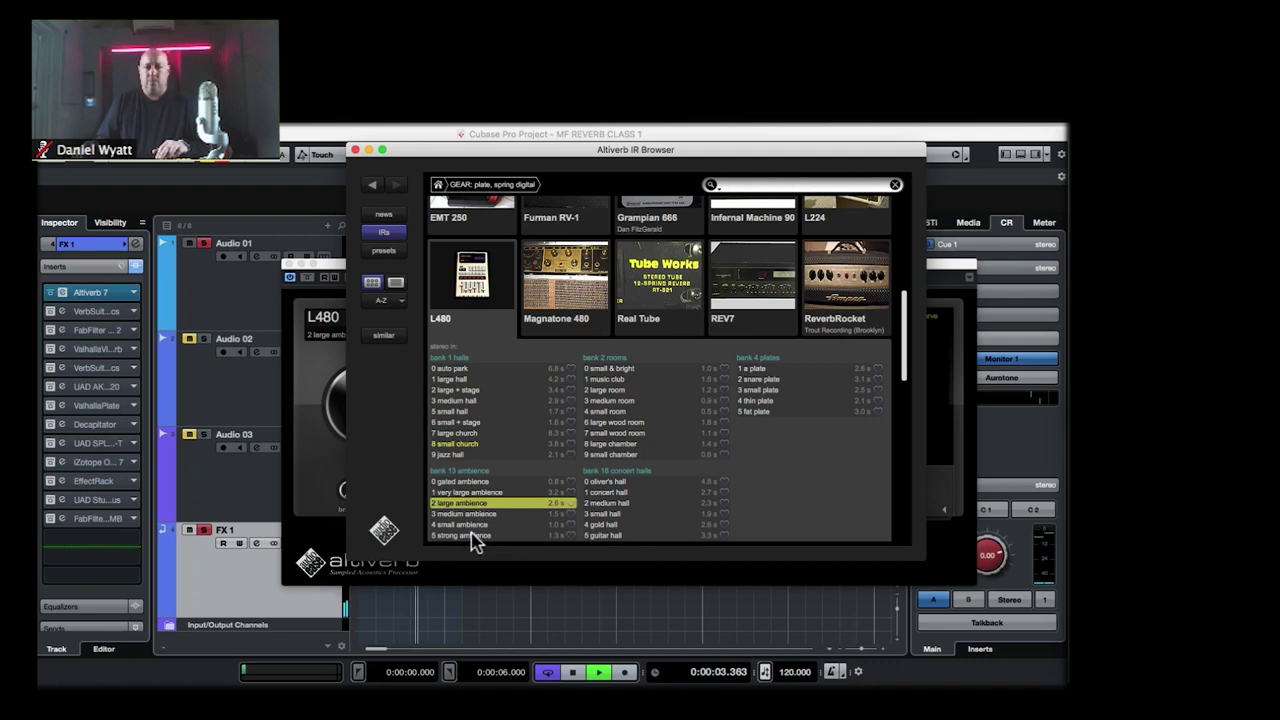
pyautogui.click(472, 536)
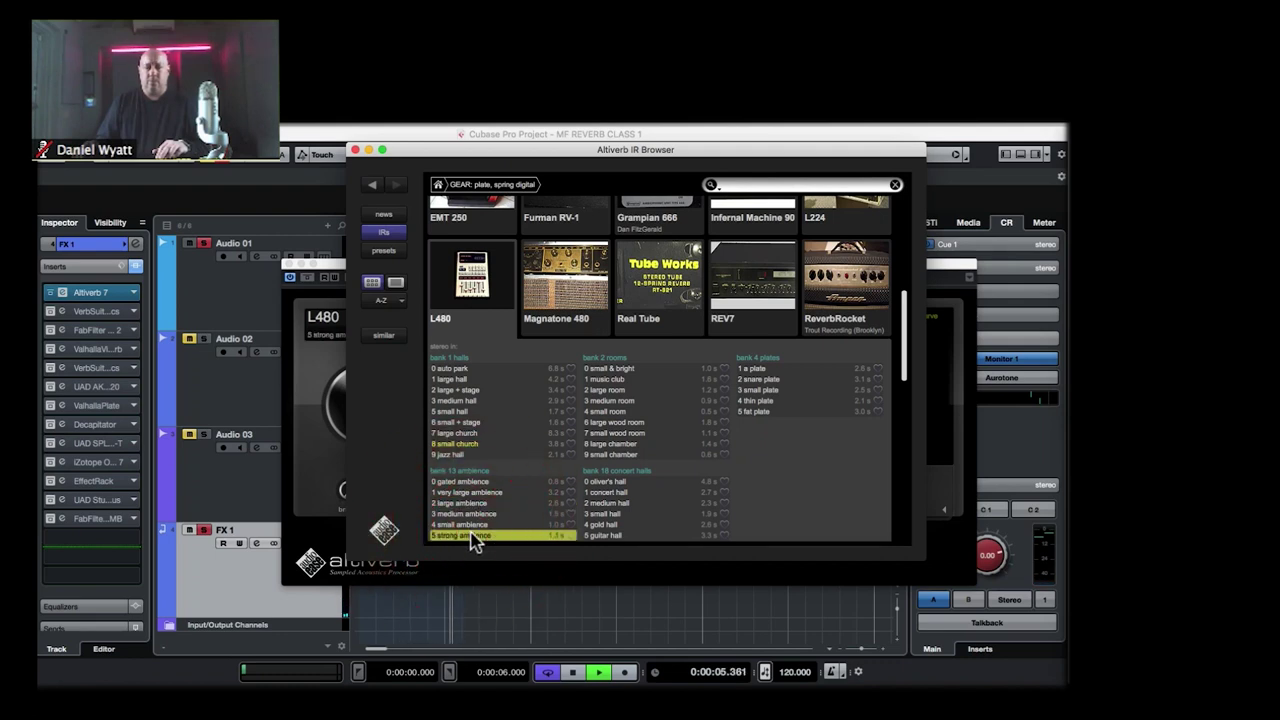
# - Audition small hall and load gold hall from the L480 concert halls bank, stop project playback and close the IR browser
pyautogui.click(612, 514)
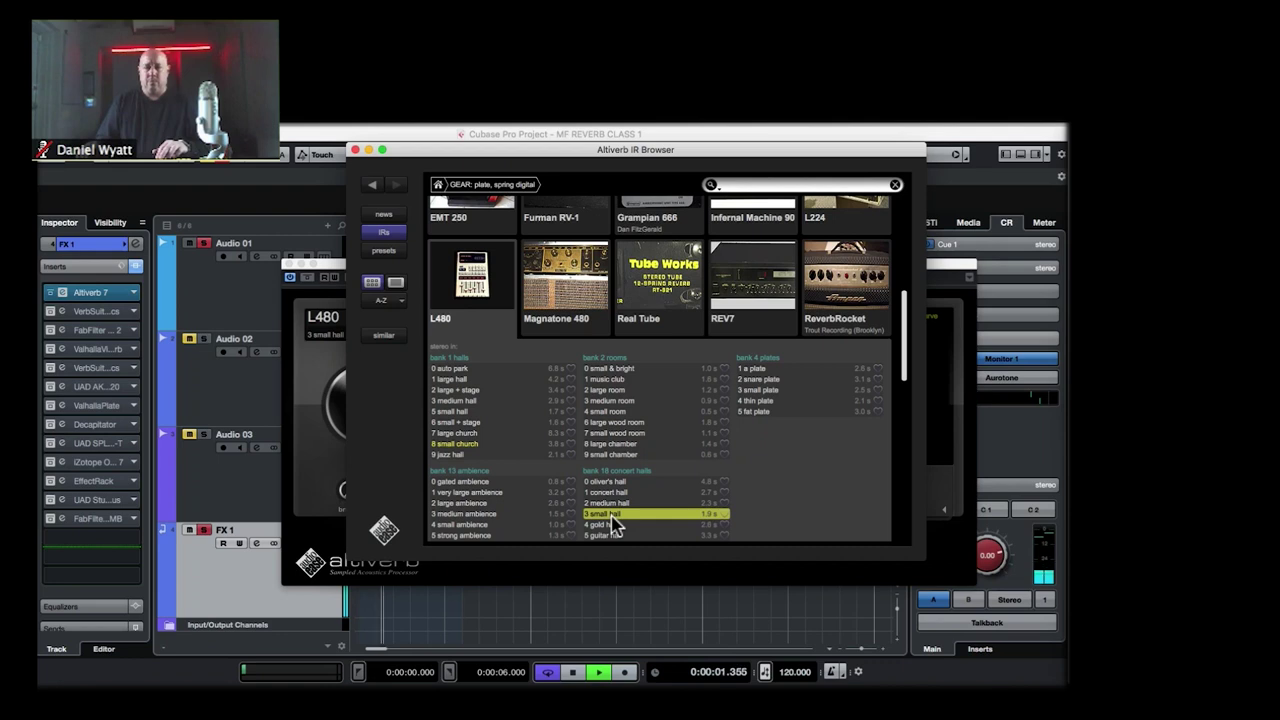
pyautogui.click(612, 524)
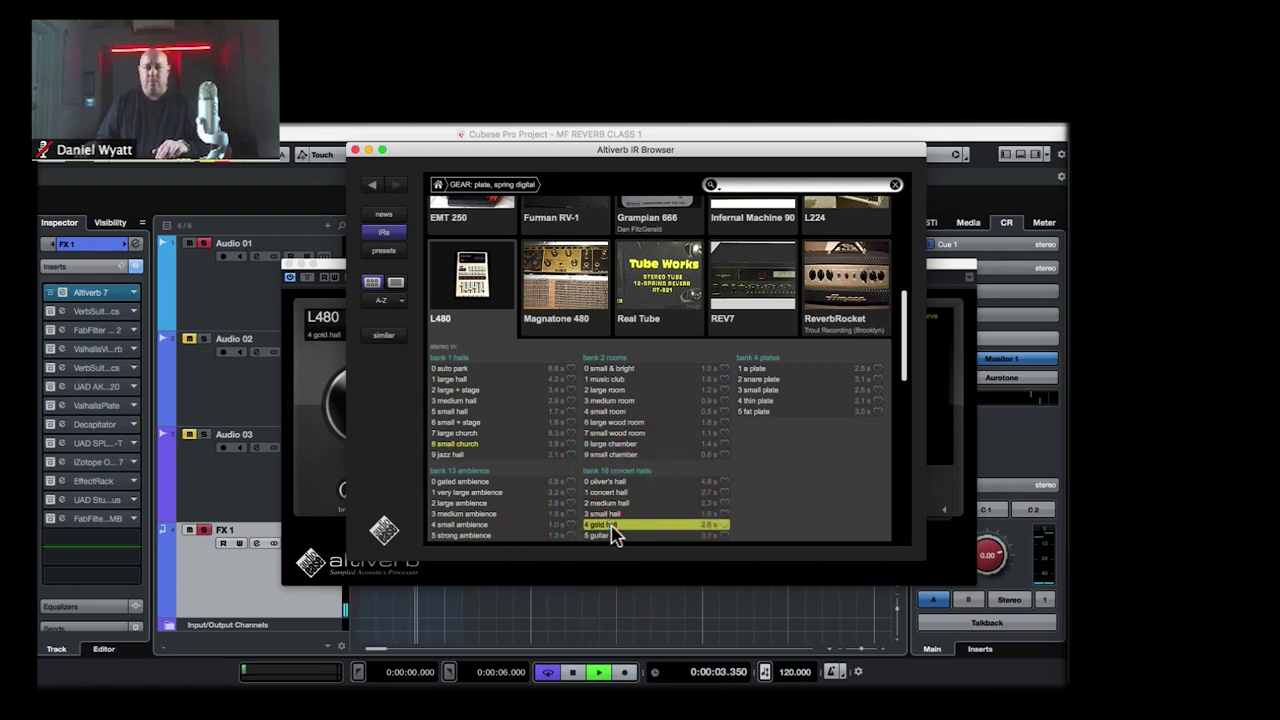
pyautogui.press('space')
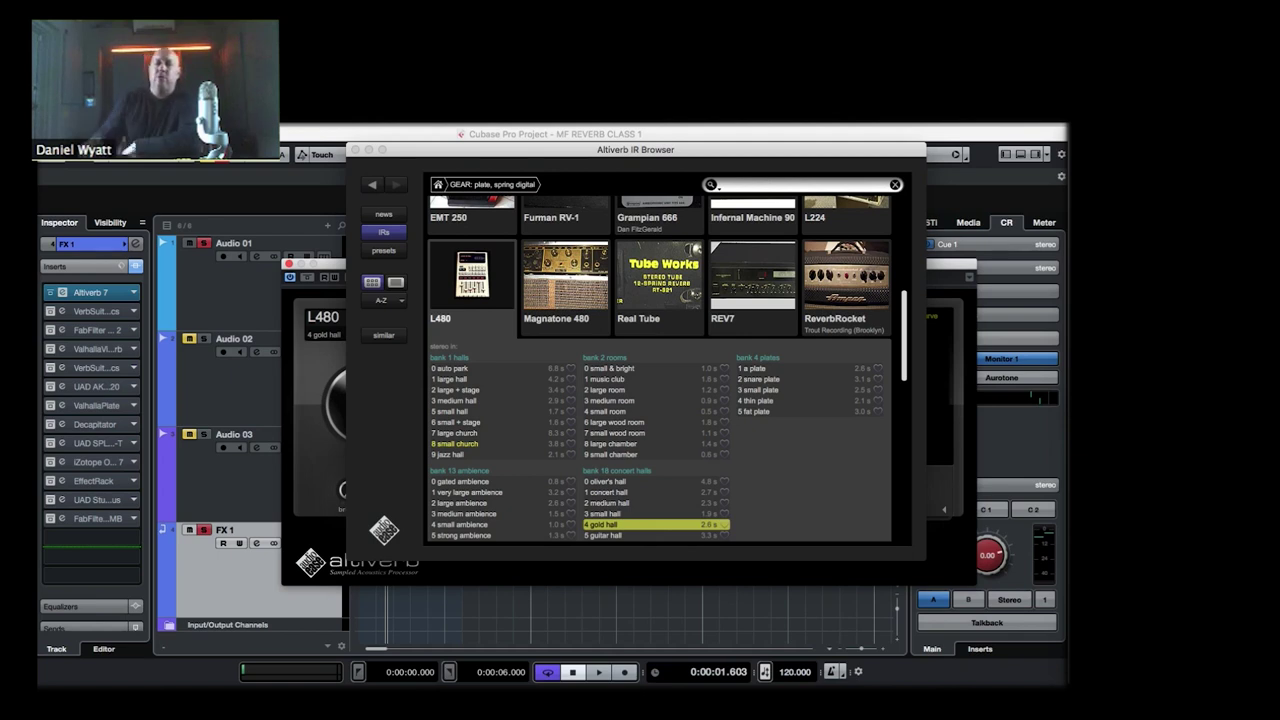
pyautogui.click(353, 149)
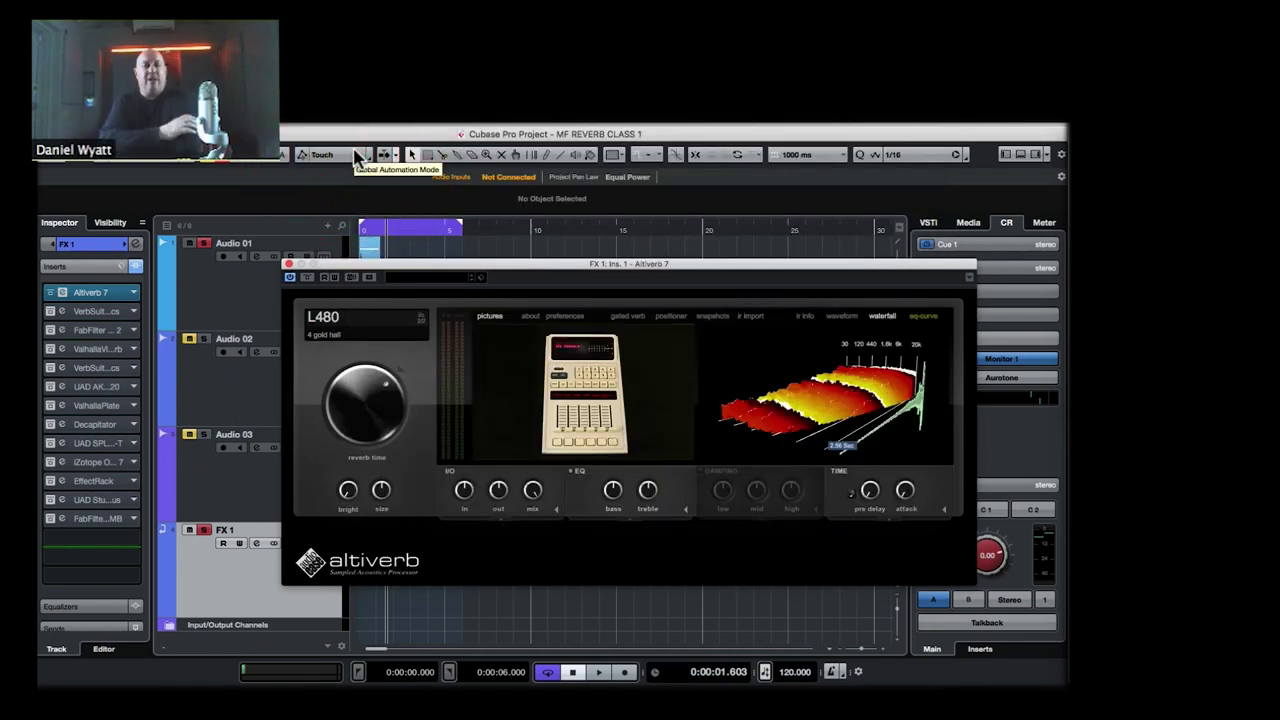